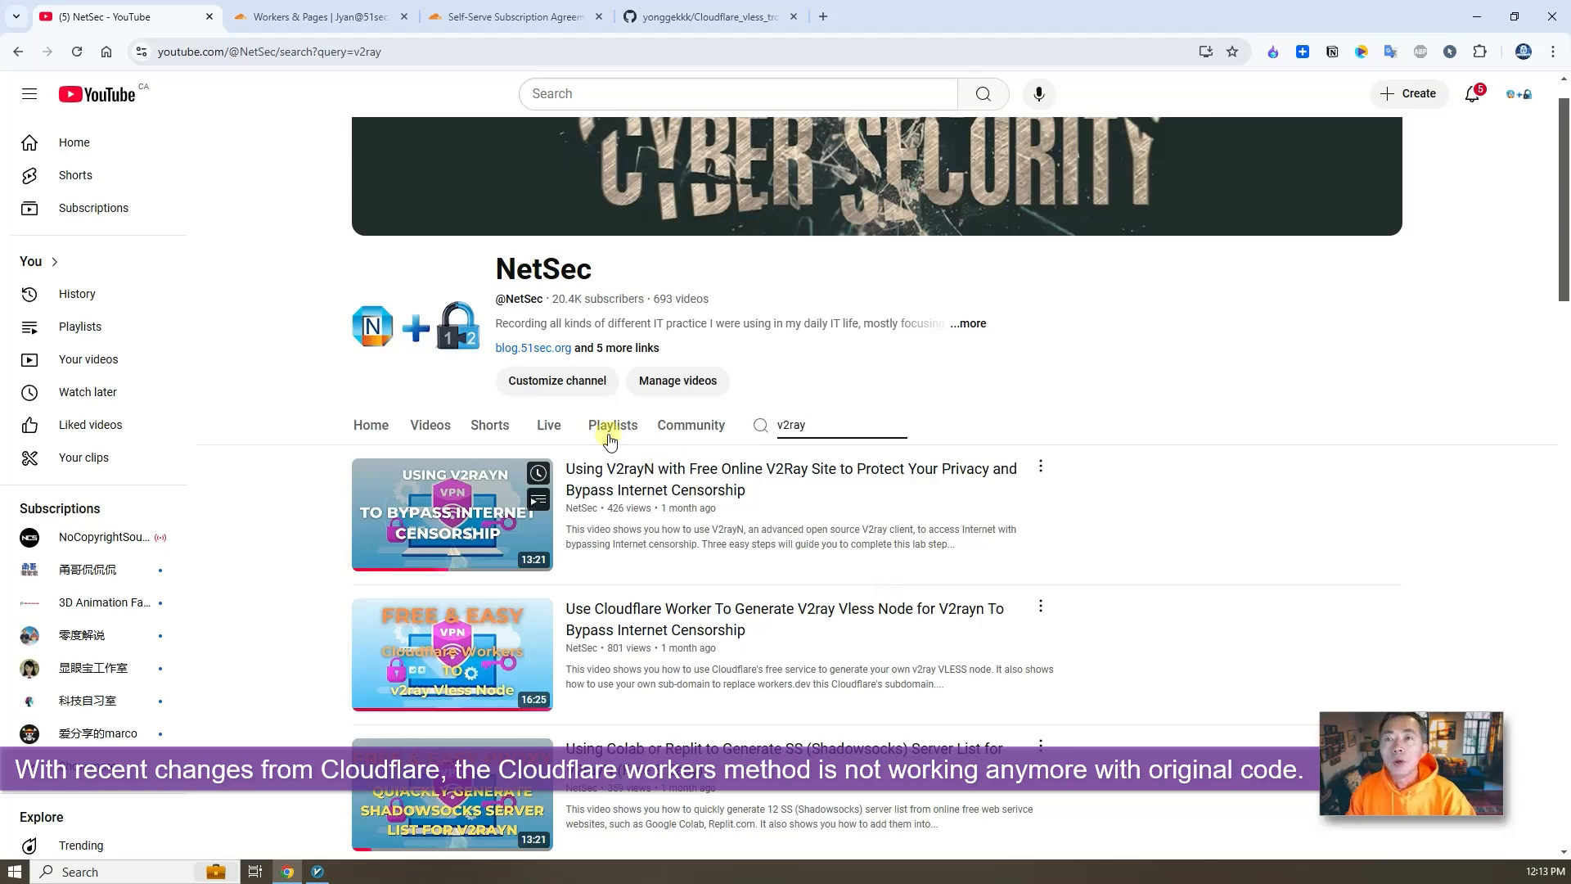
# - Visit the vless worker's site from the Workers & Pages overview and highlight the error heading
pyautogui.click(343, 12)
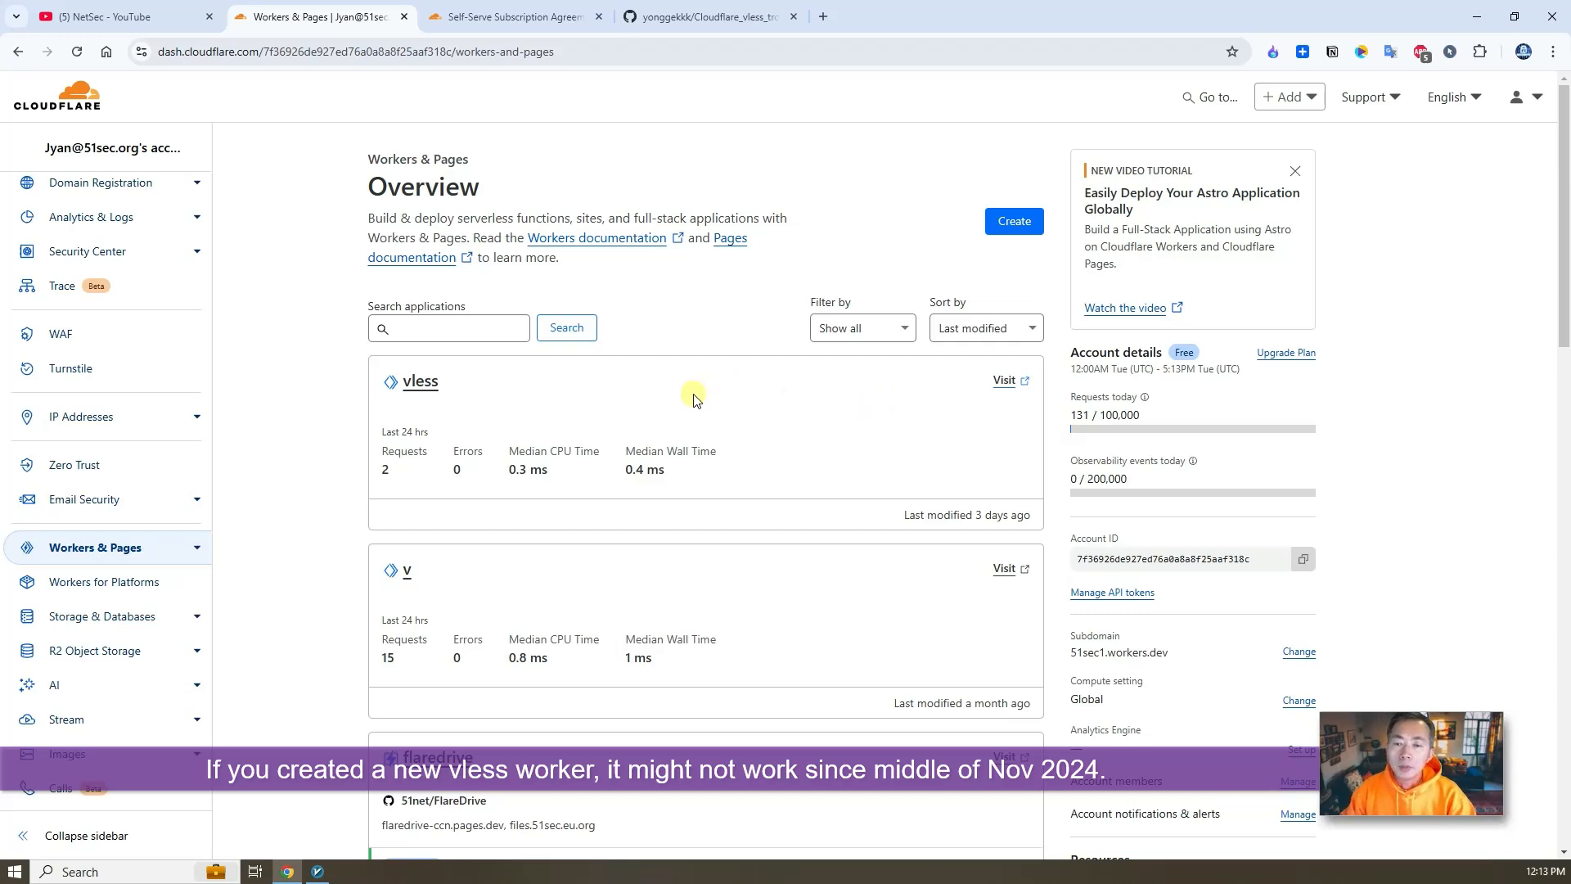
pyautogui.click(1004, 380)
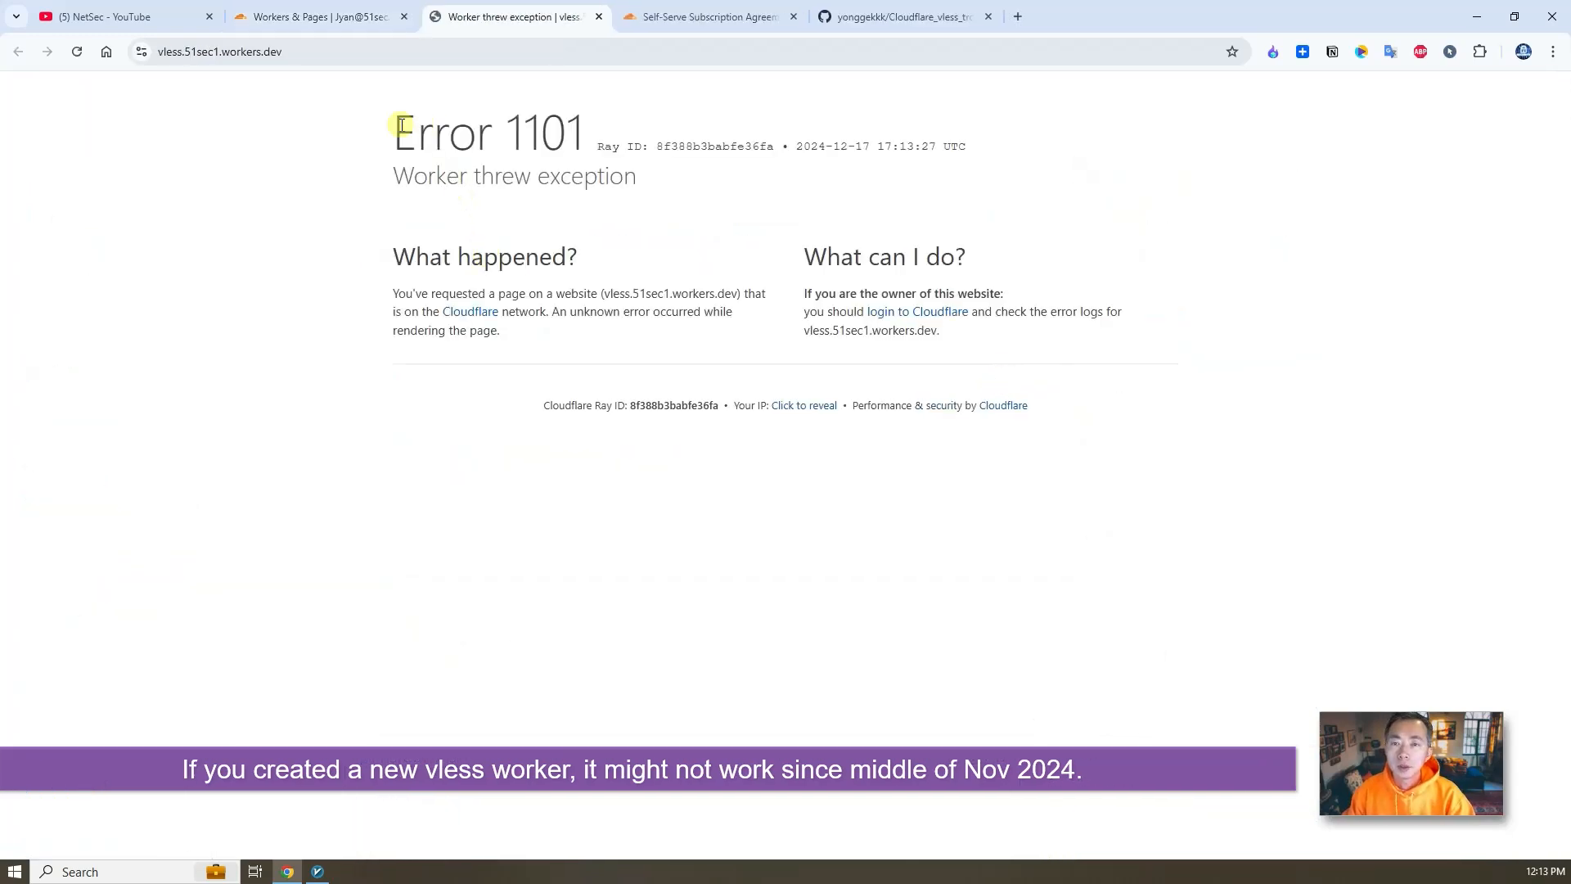
pyautogui.moveTo(384, 123); pyautogui.dragTo(646, 166)
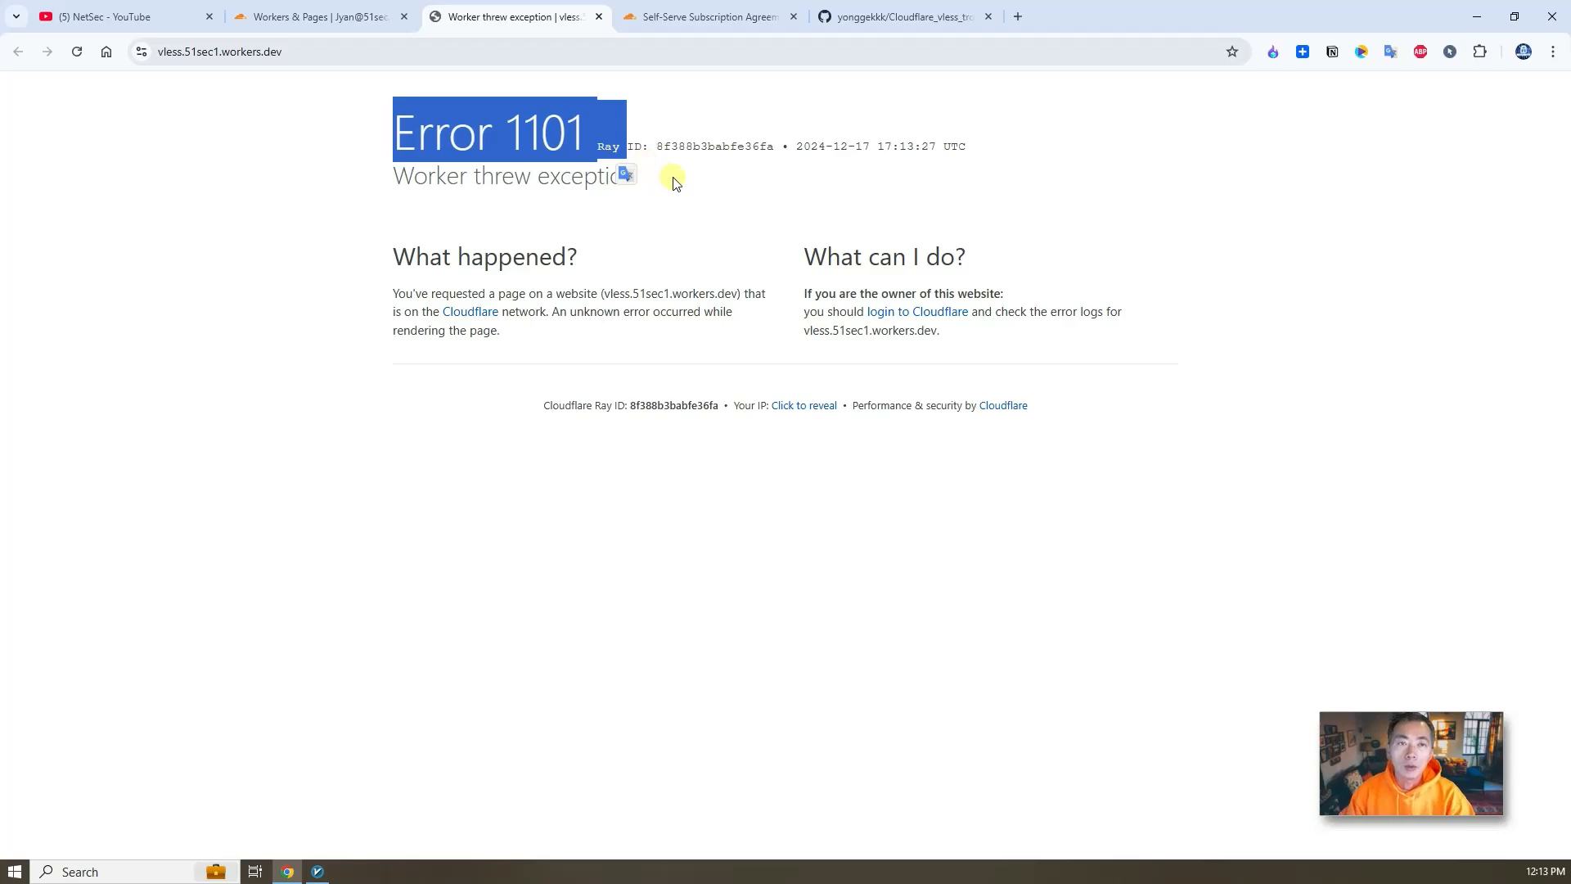
# - Open the Cloudflare Self-Serve Subscription Agreement and highlight the restriction on providing VPN or proxy services
pyautogui.click(703, 17)
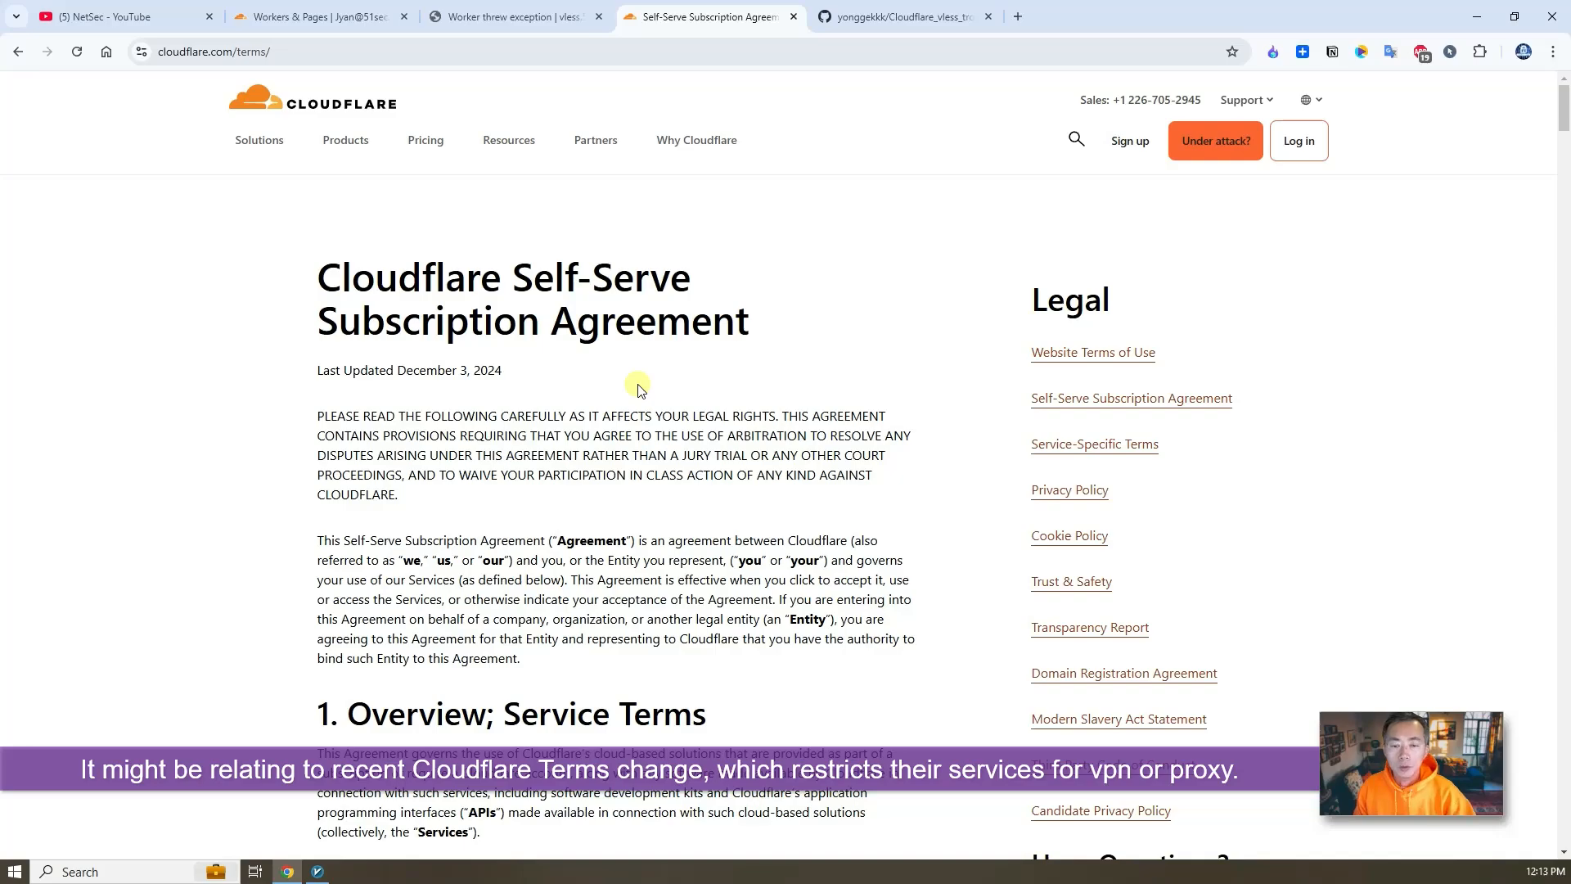
pyautogui.scroll(-10, 650, 430)
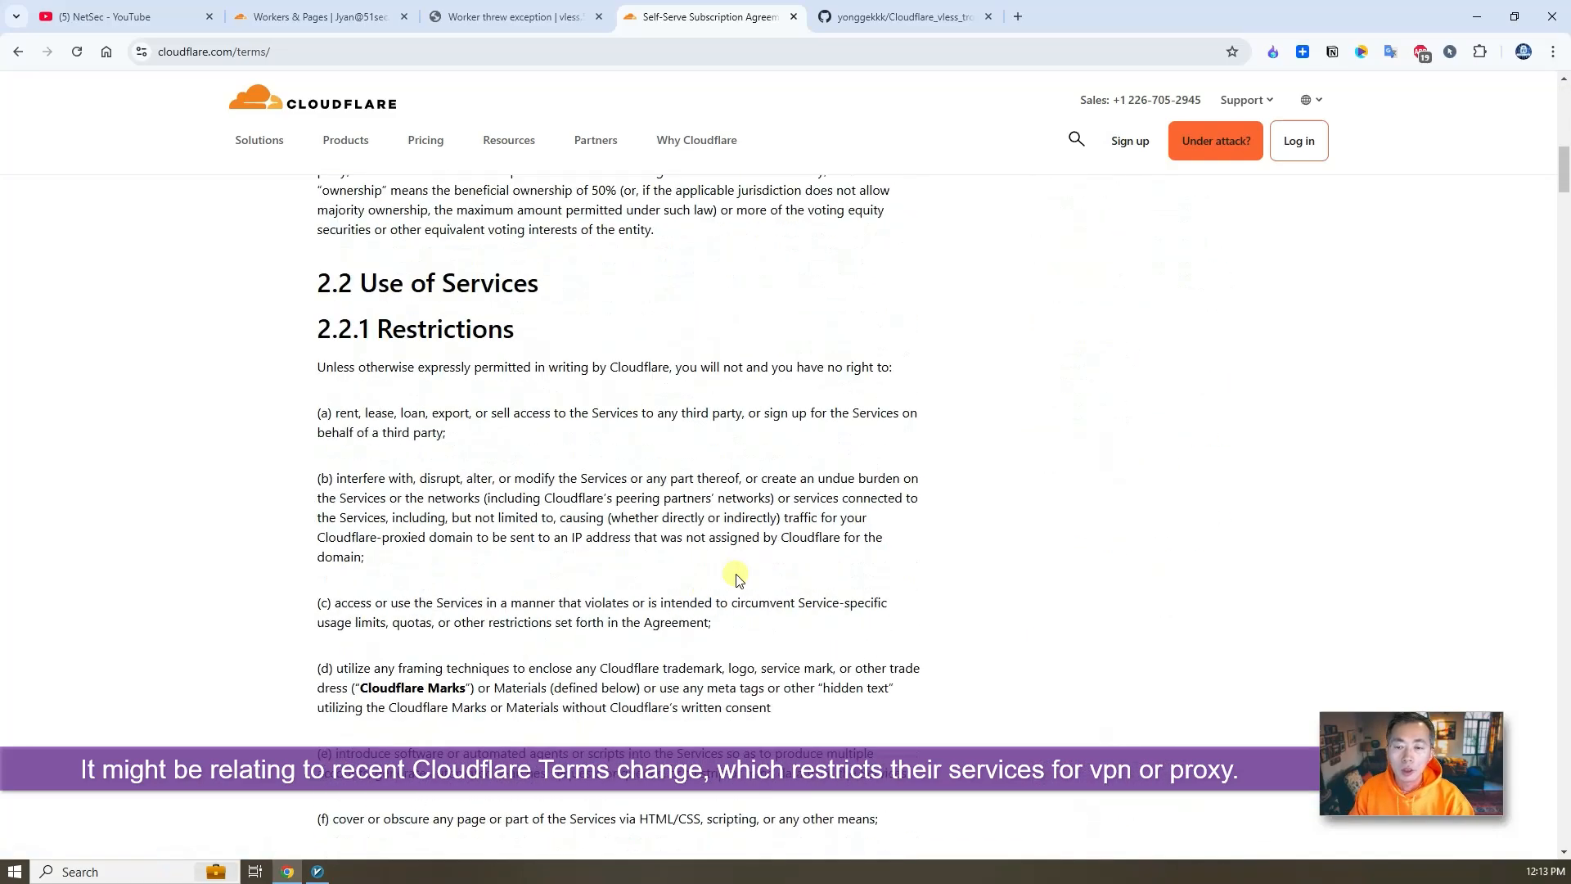
pyautogui.scroll(-10, 735, 579)
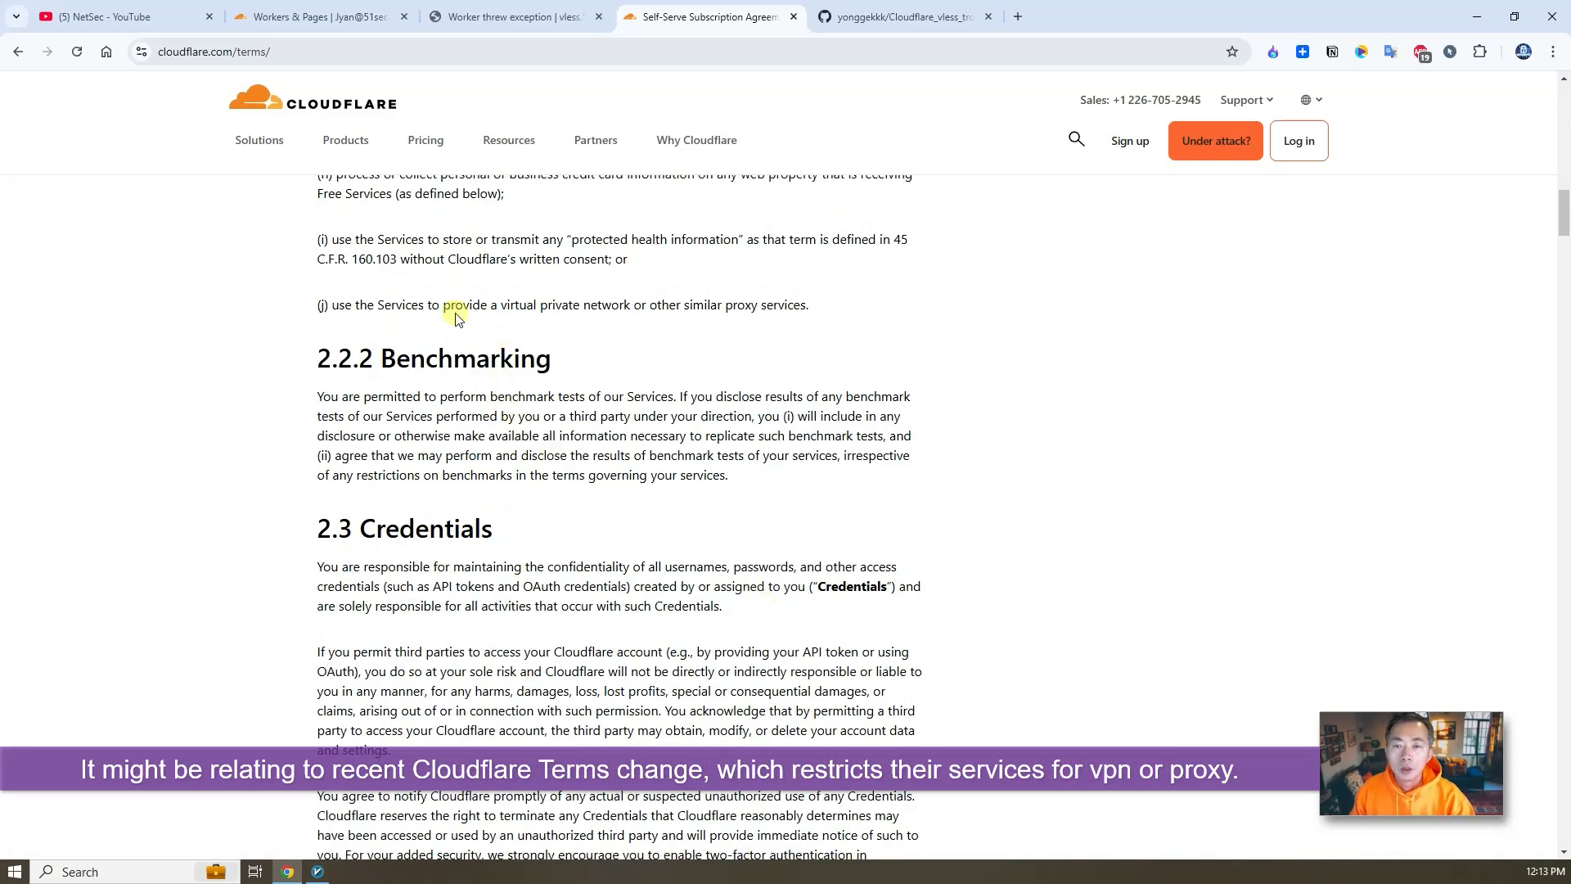
pyautogui.moveTo(378, 304); pyautogui.dragTo(813, 307)
pyautogui.click(683, 320)
pyautogui.scroll(3, 736, 360)
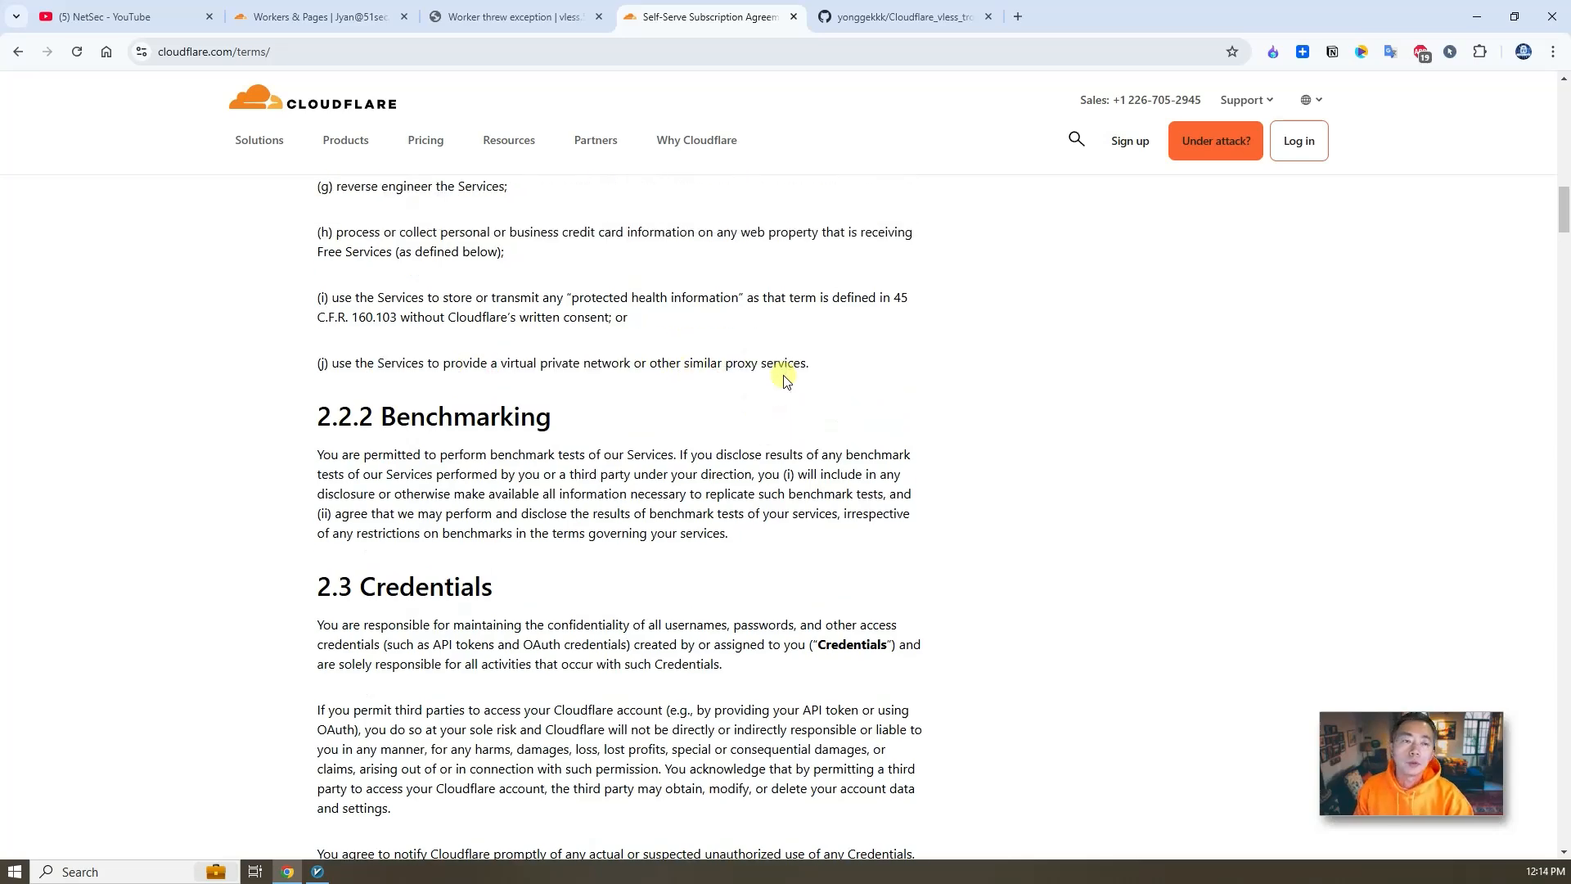
# - Return to the Workers & Pages overview and visit the vless worker's site again
pyautogui.click(458, 15)
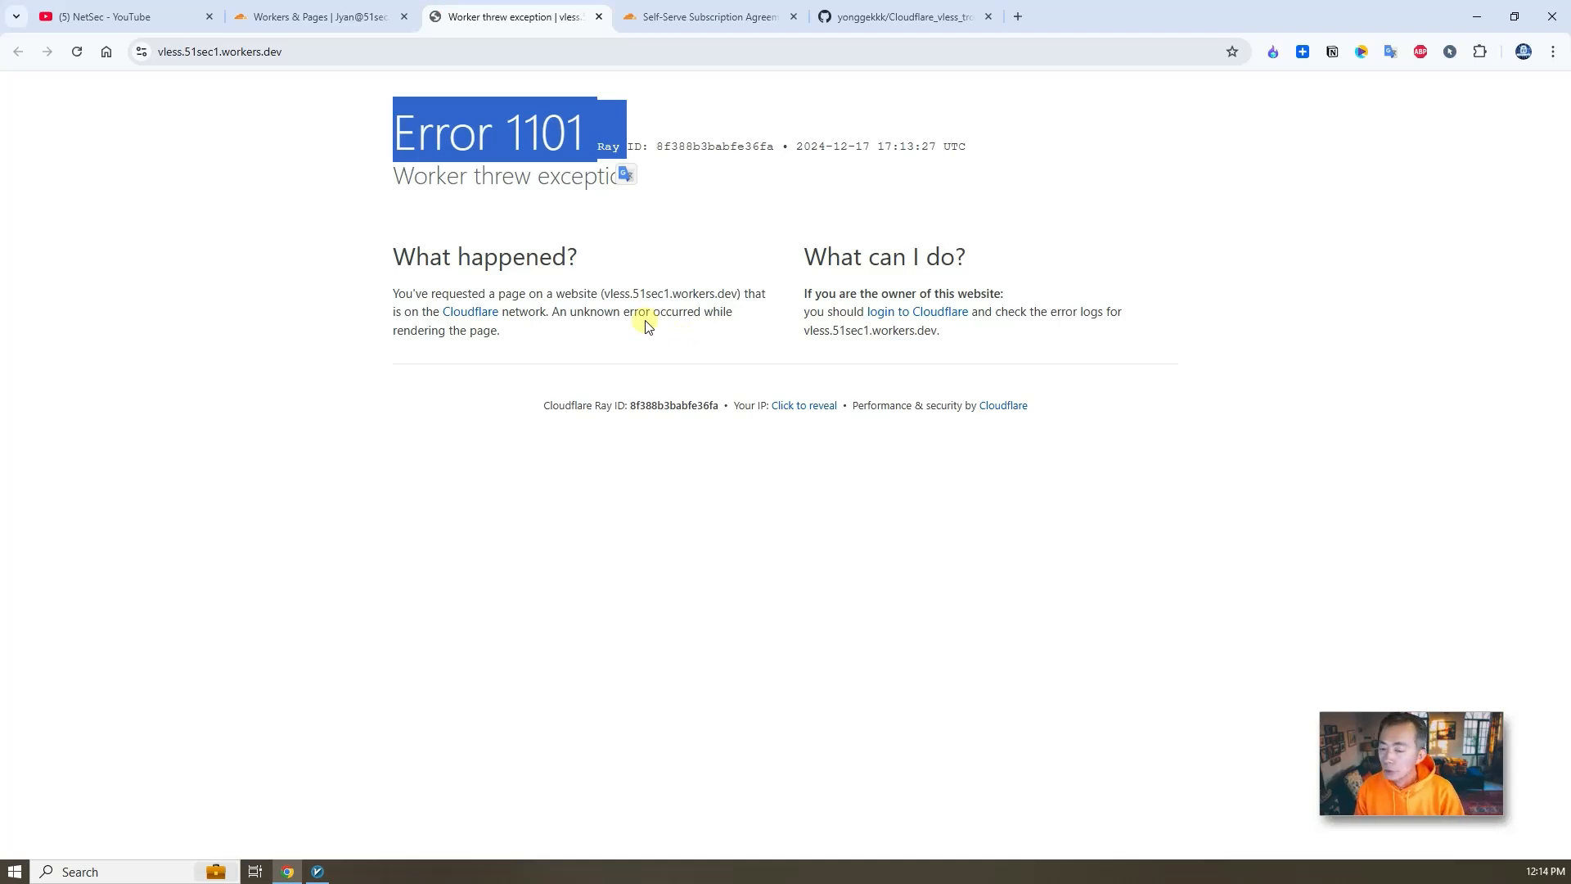
pyautogui.click(892, 18)
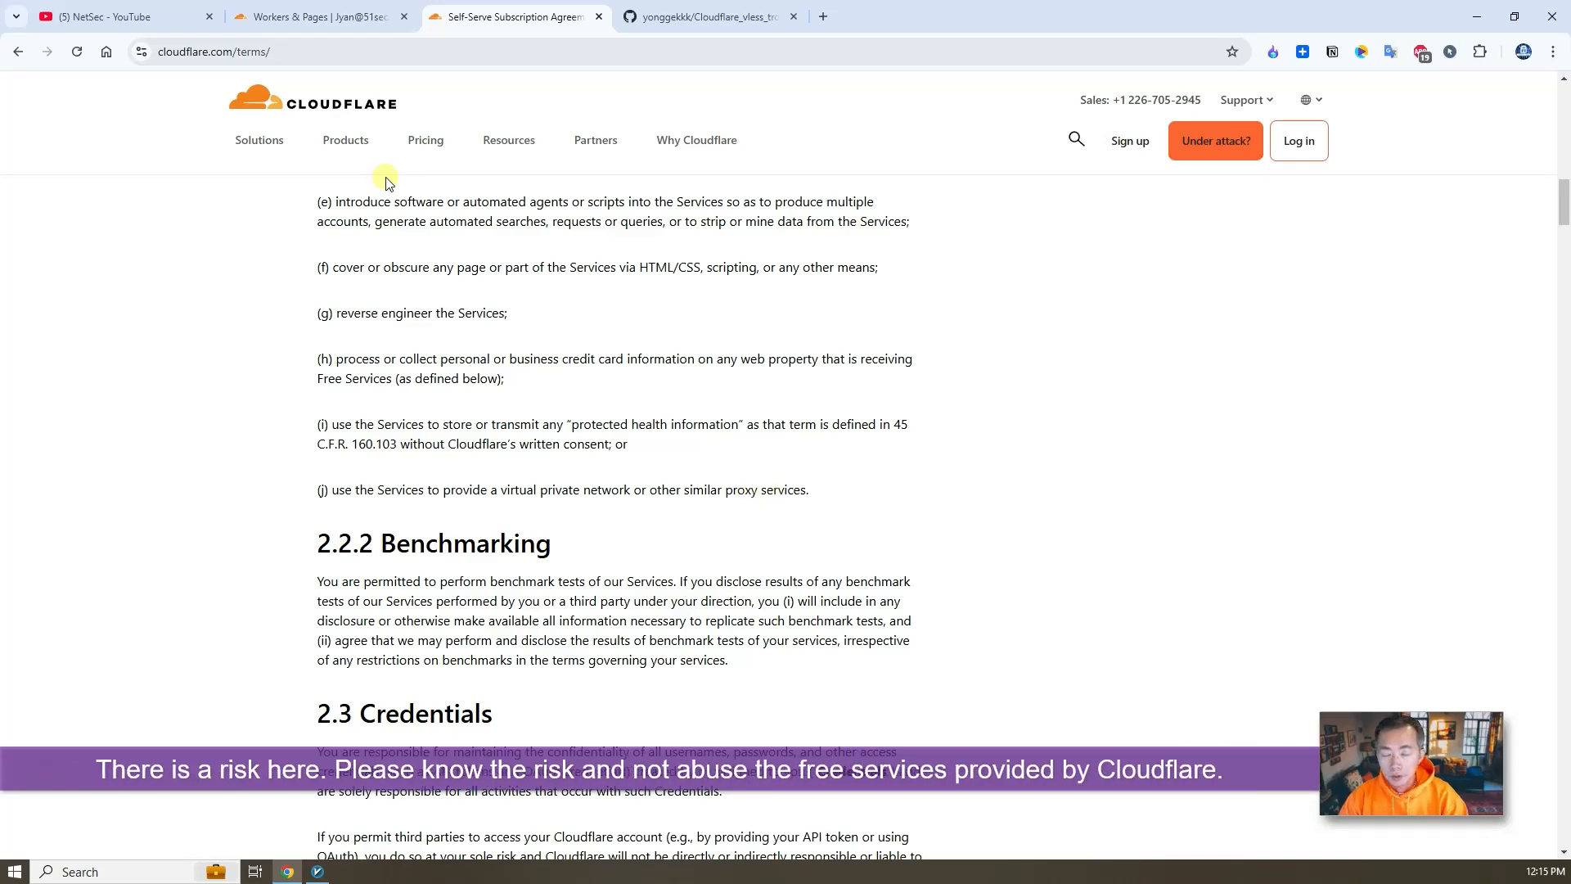
pyautogui.click(705, 17)
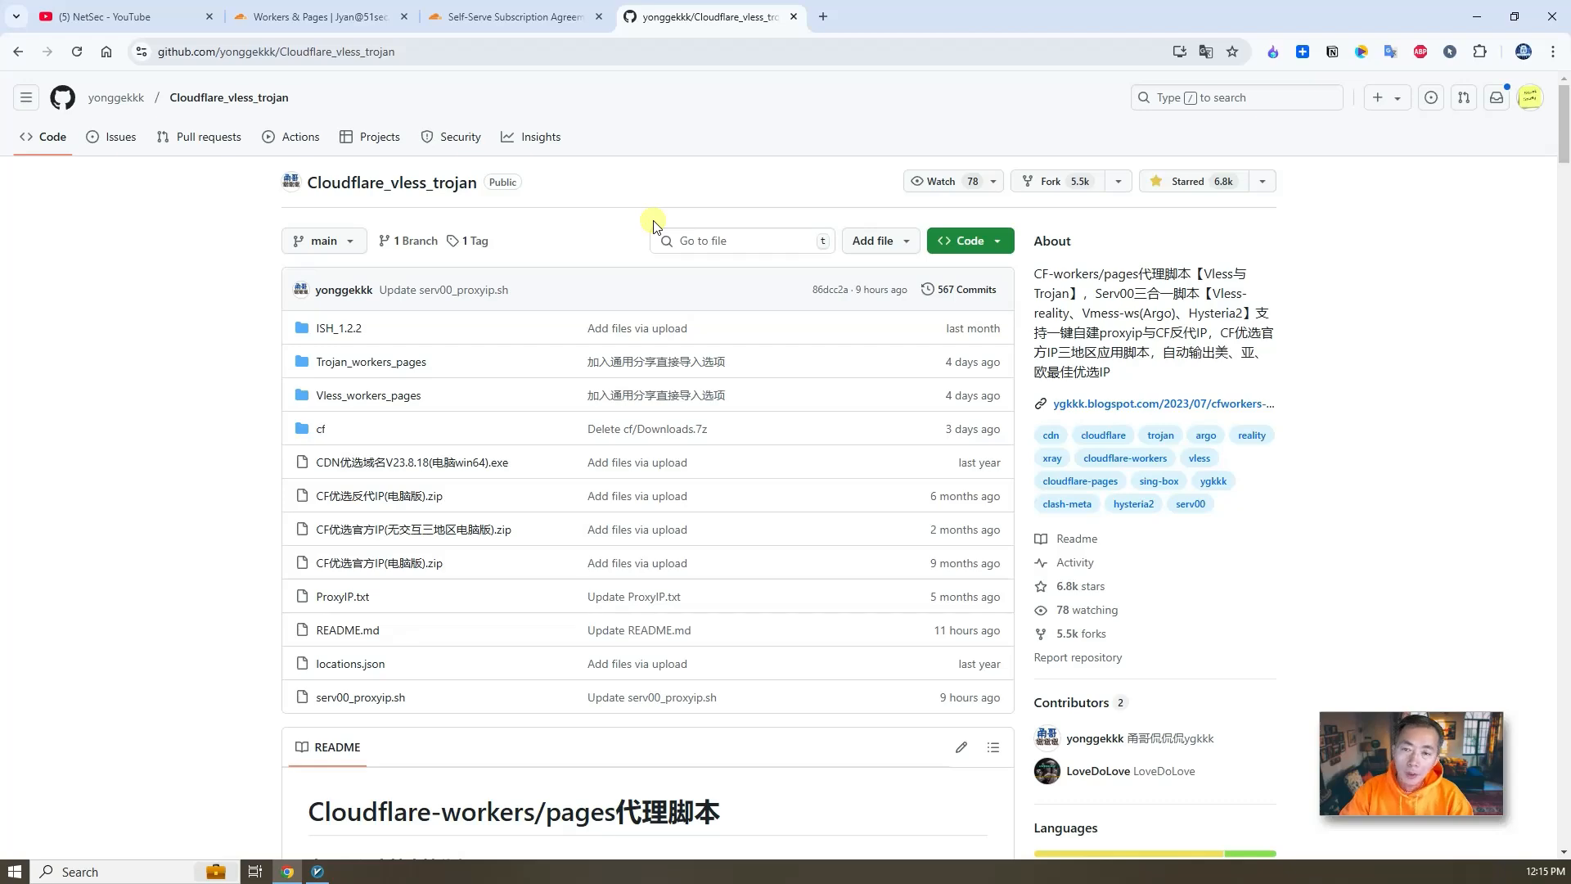
pyautogui.click(327, 16)
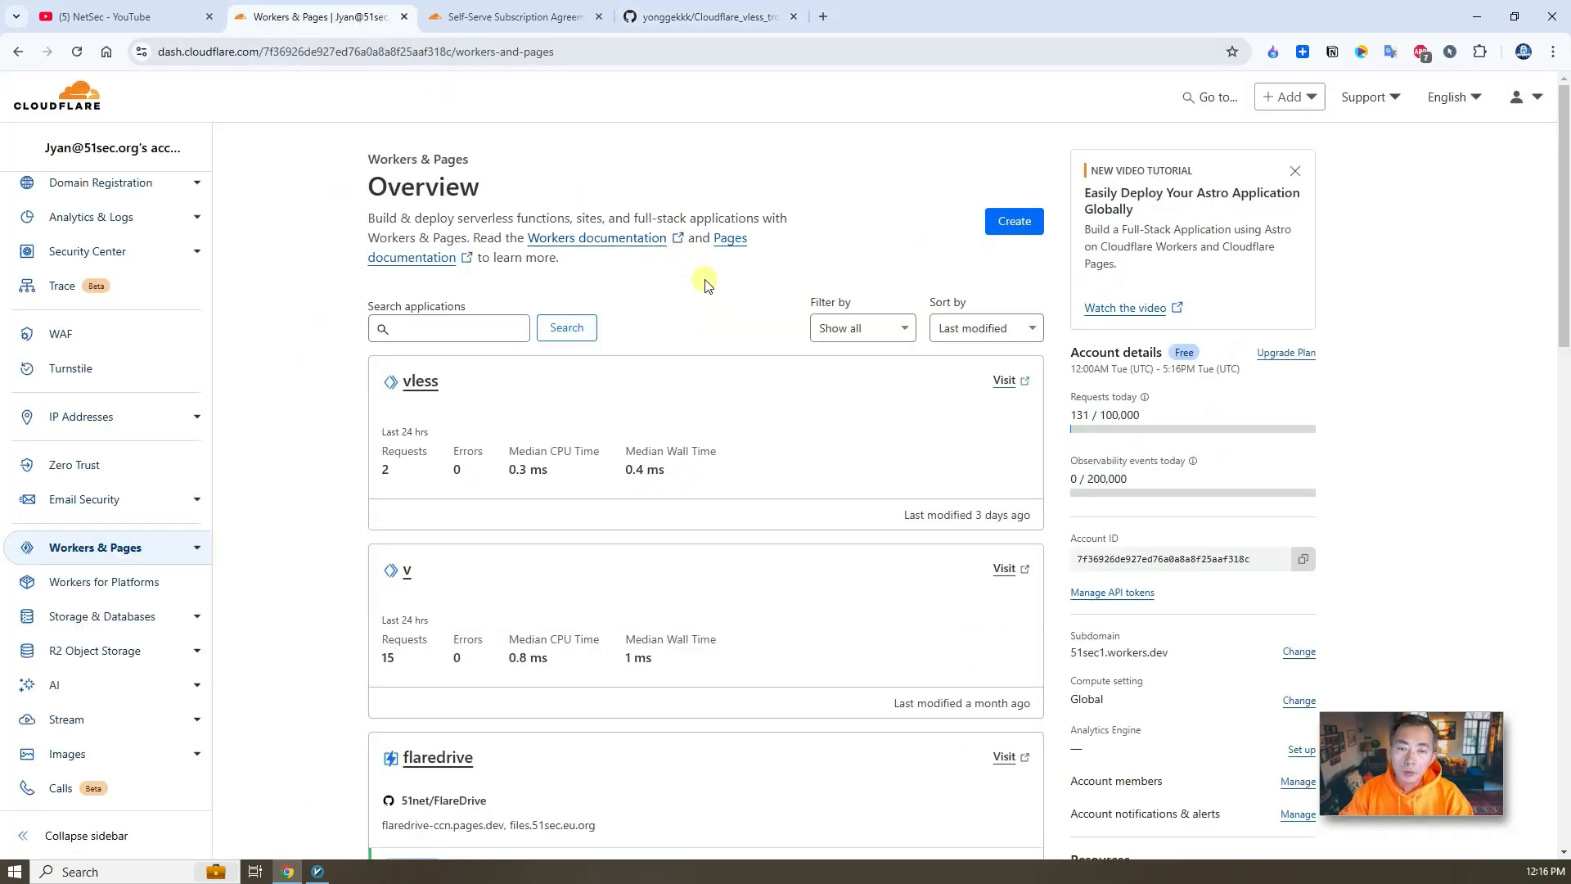
pyautogui.click(1006, 380)
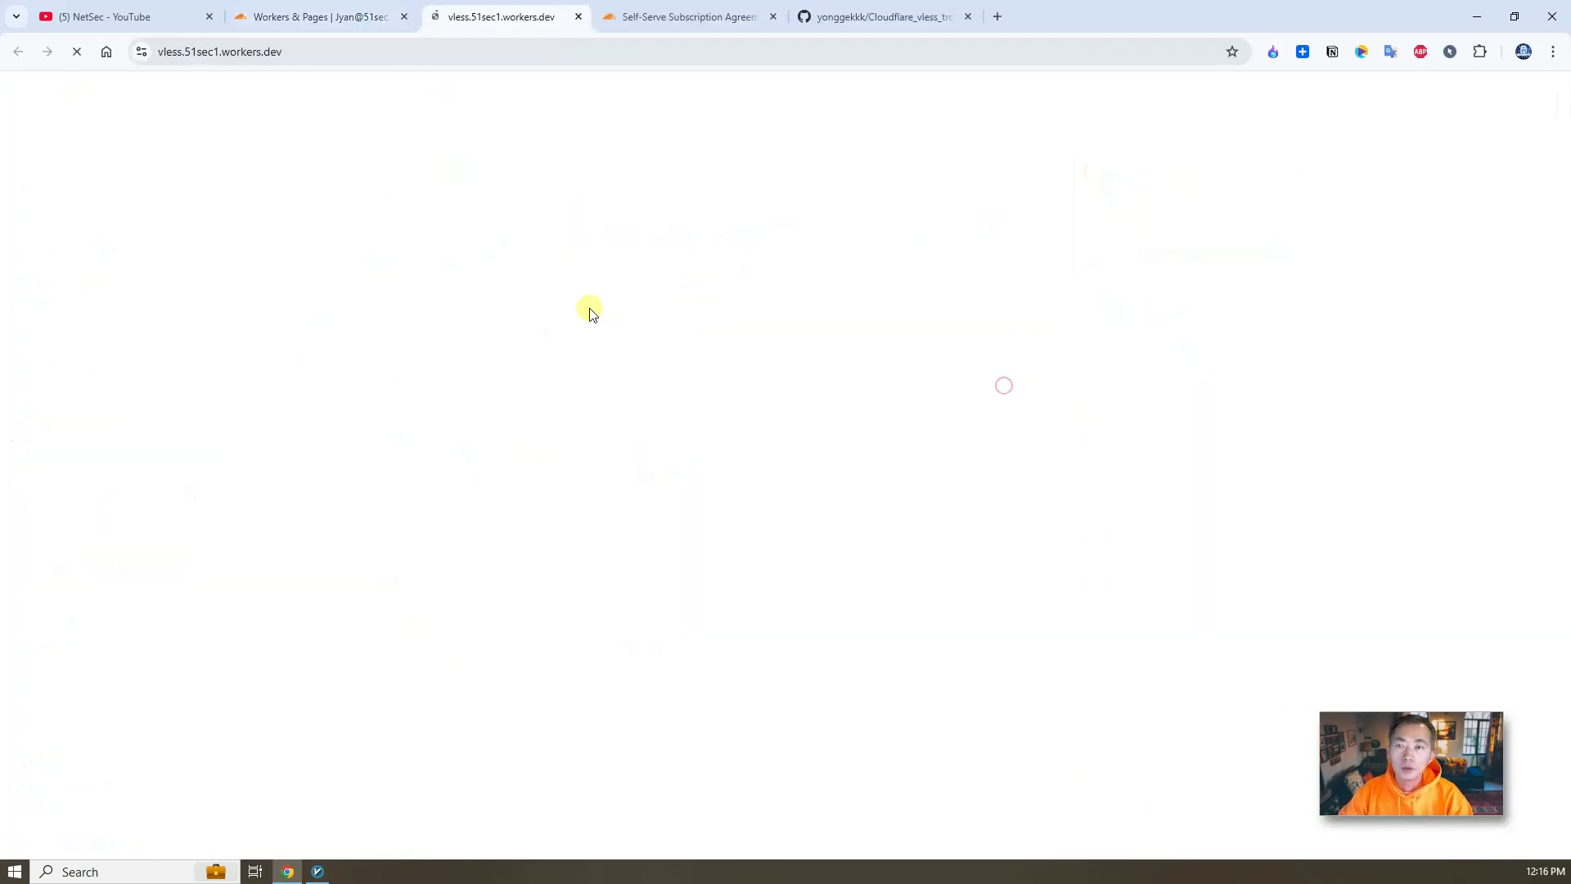
# - Translate the Cloudflare_vless_trojan GitHub repository page into English
pyautogui.click(877, 16)
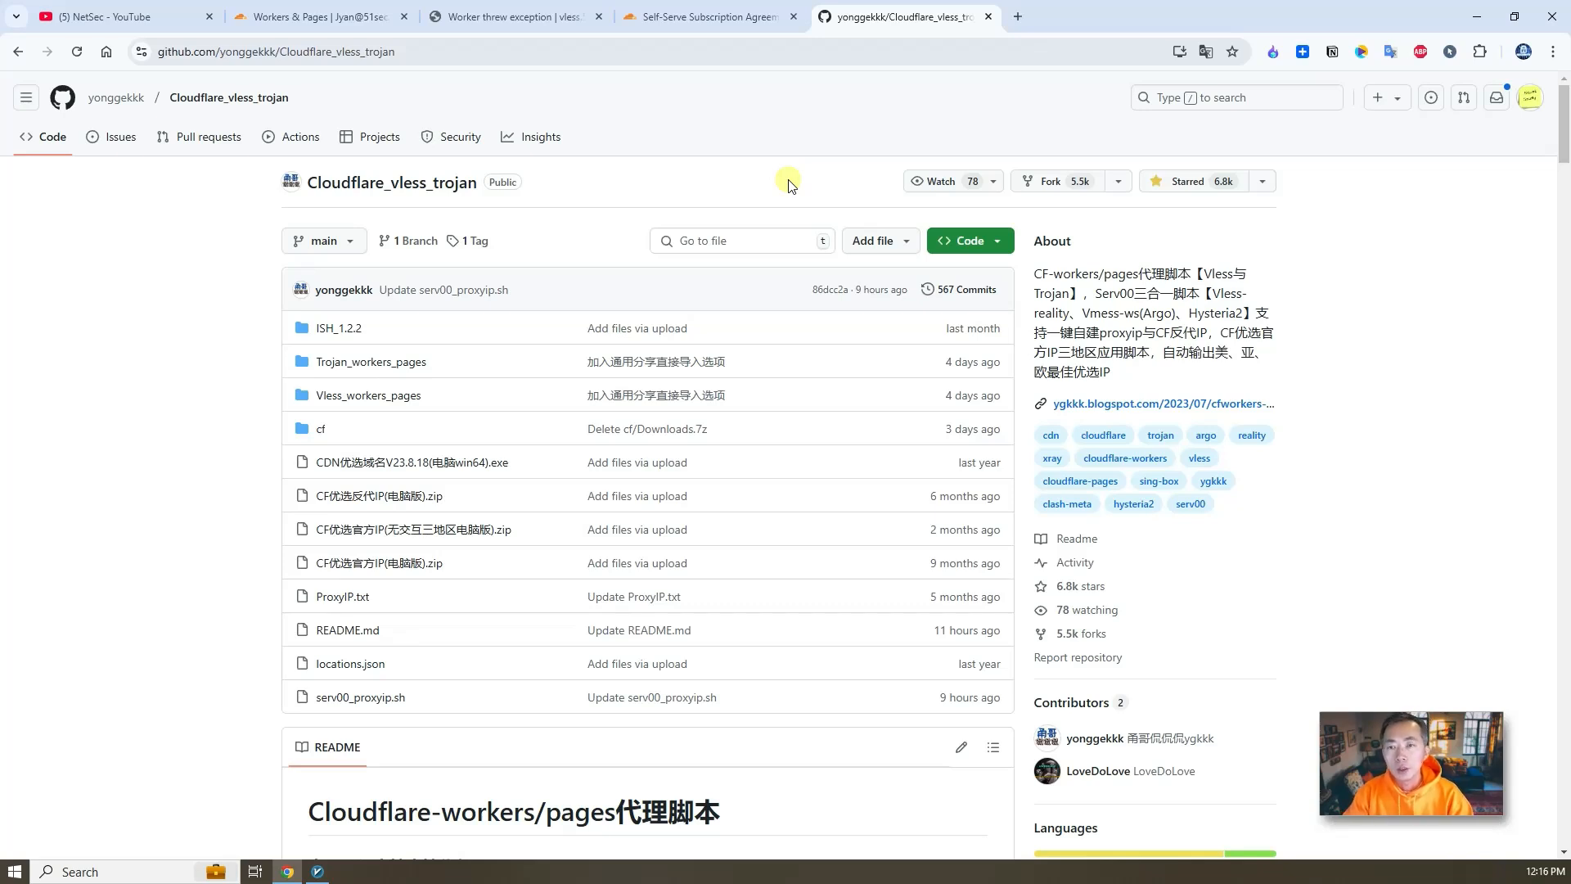
pyautogui.click(1206, 51)
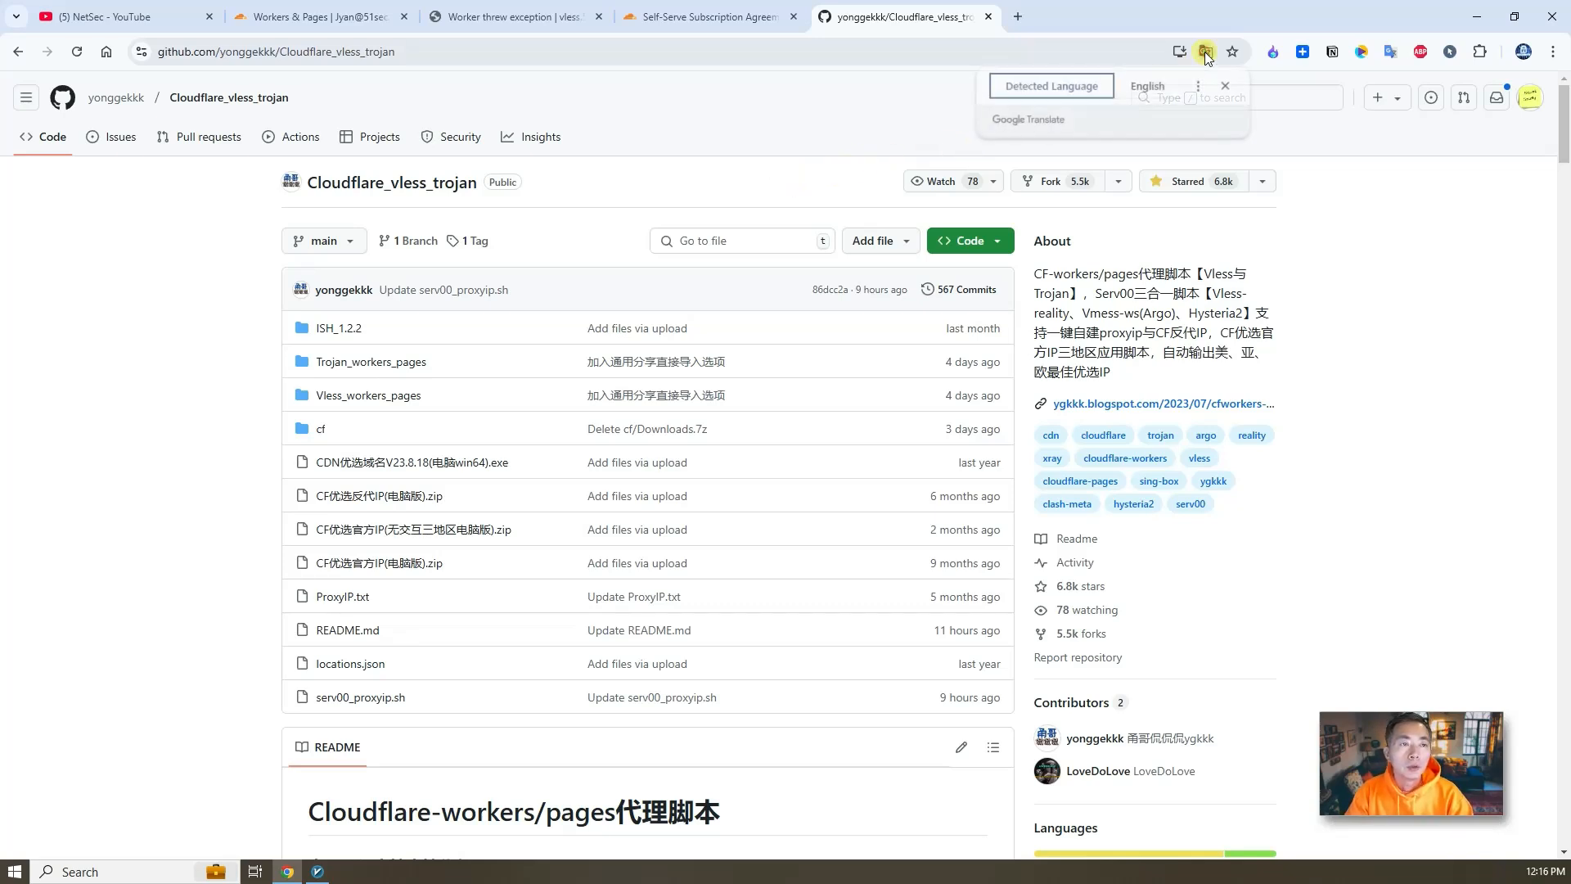
pyautogui.click(1155, 88)
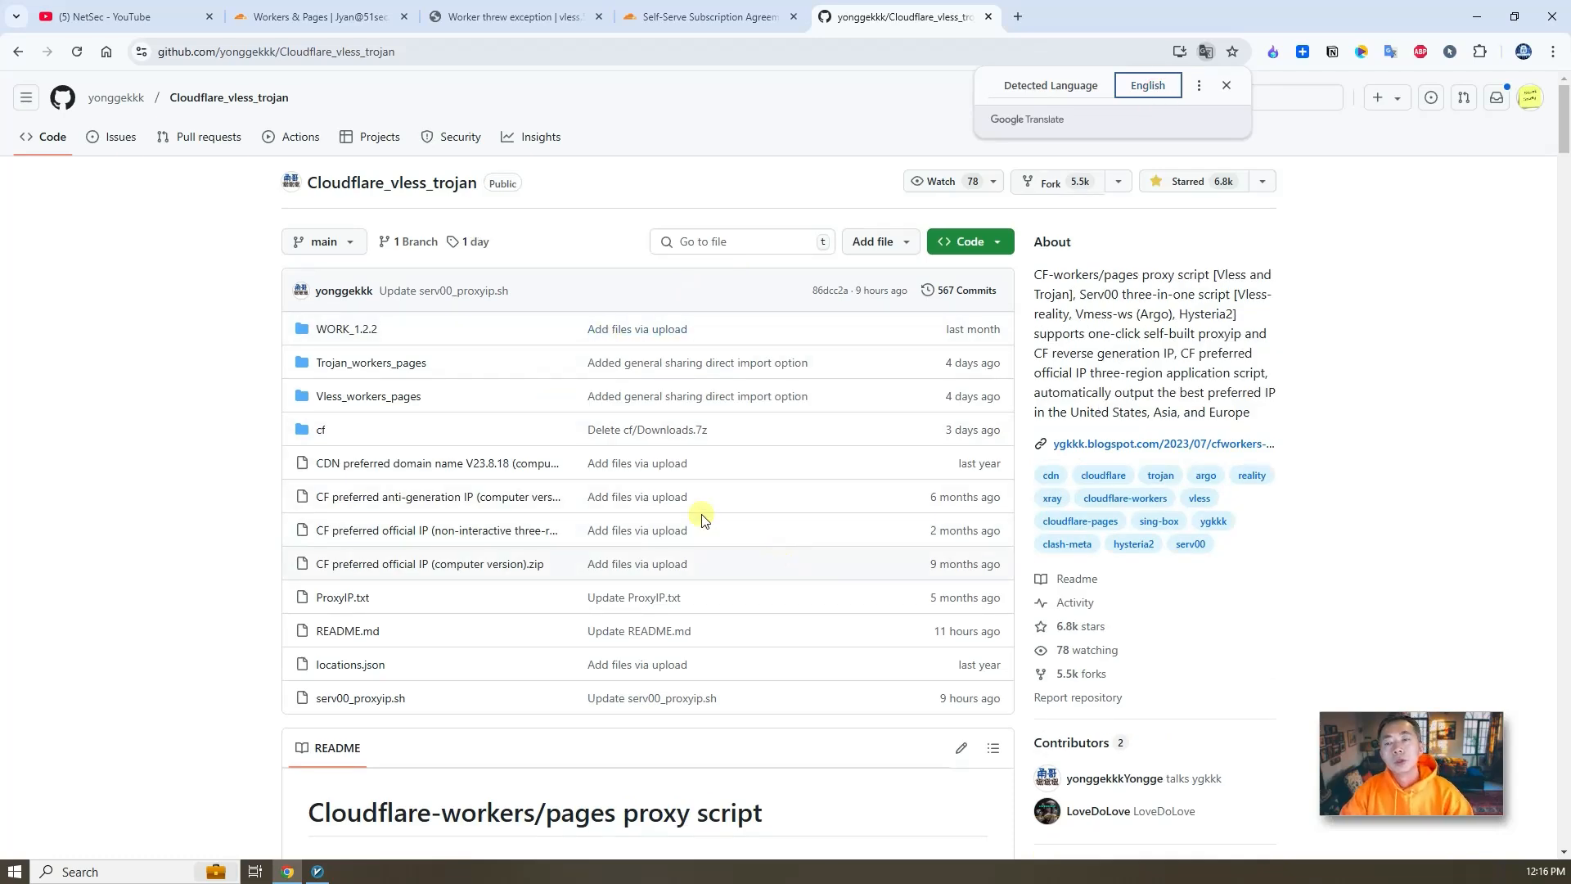
# - Open the Vless_workers_pages folder, view the vless source code file, and go back to the folder
pyautogui.click(381, 394)
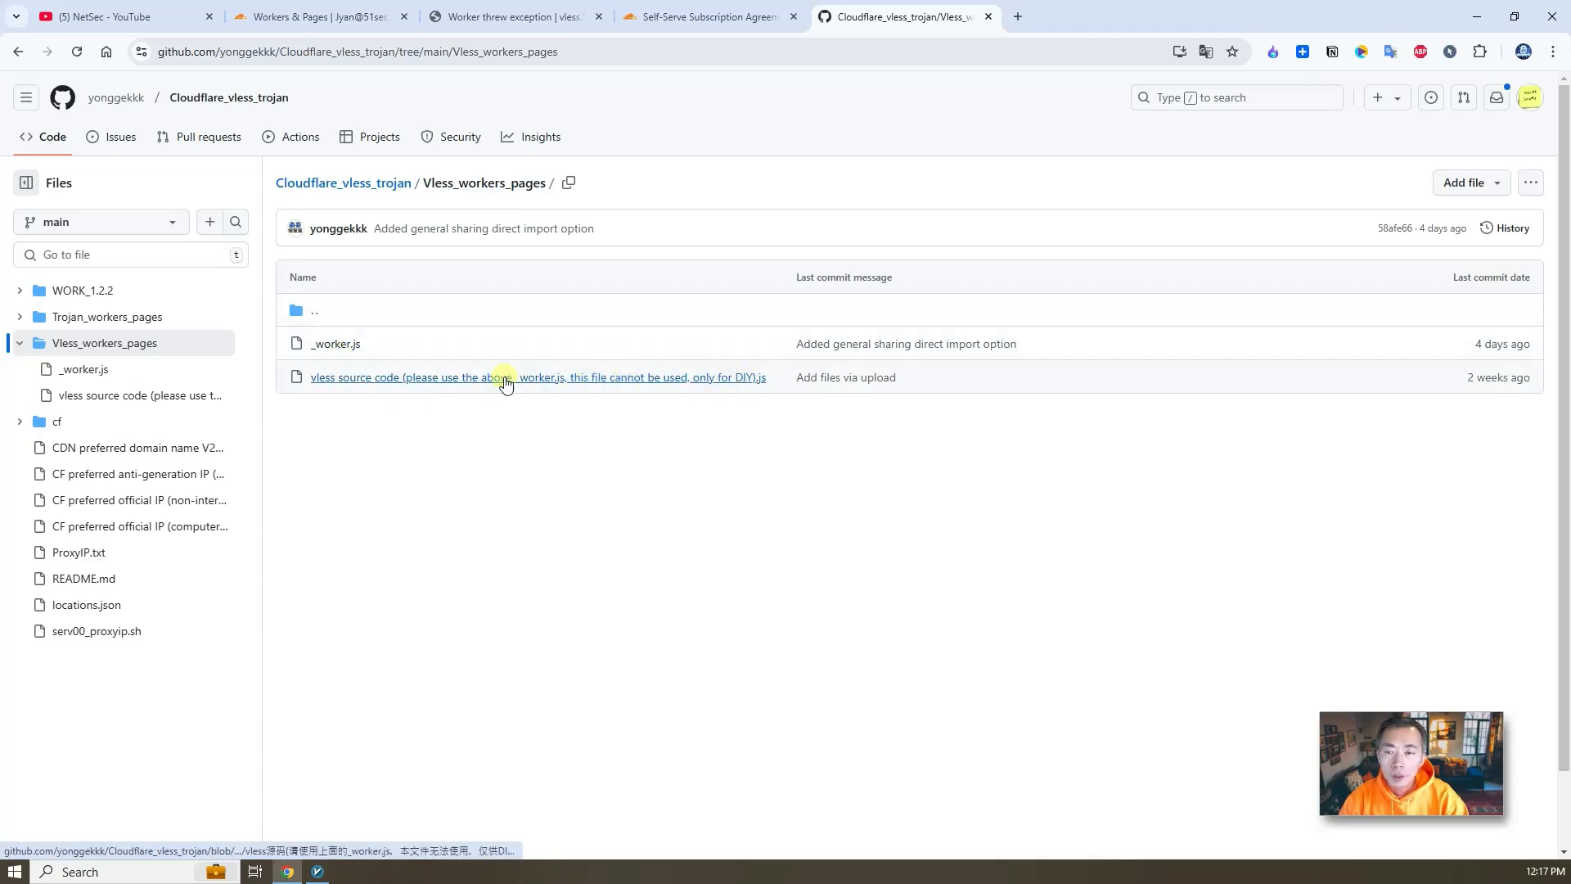
pyautogui.click(391, 381)
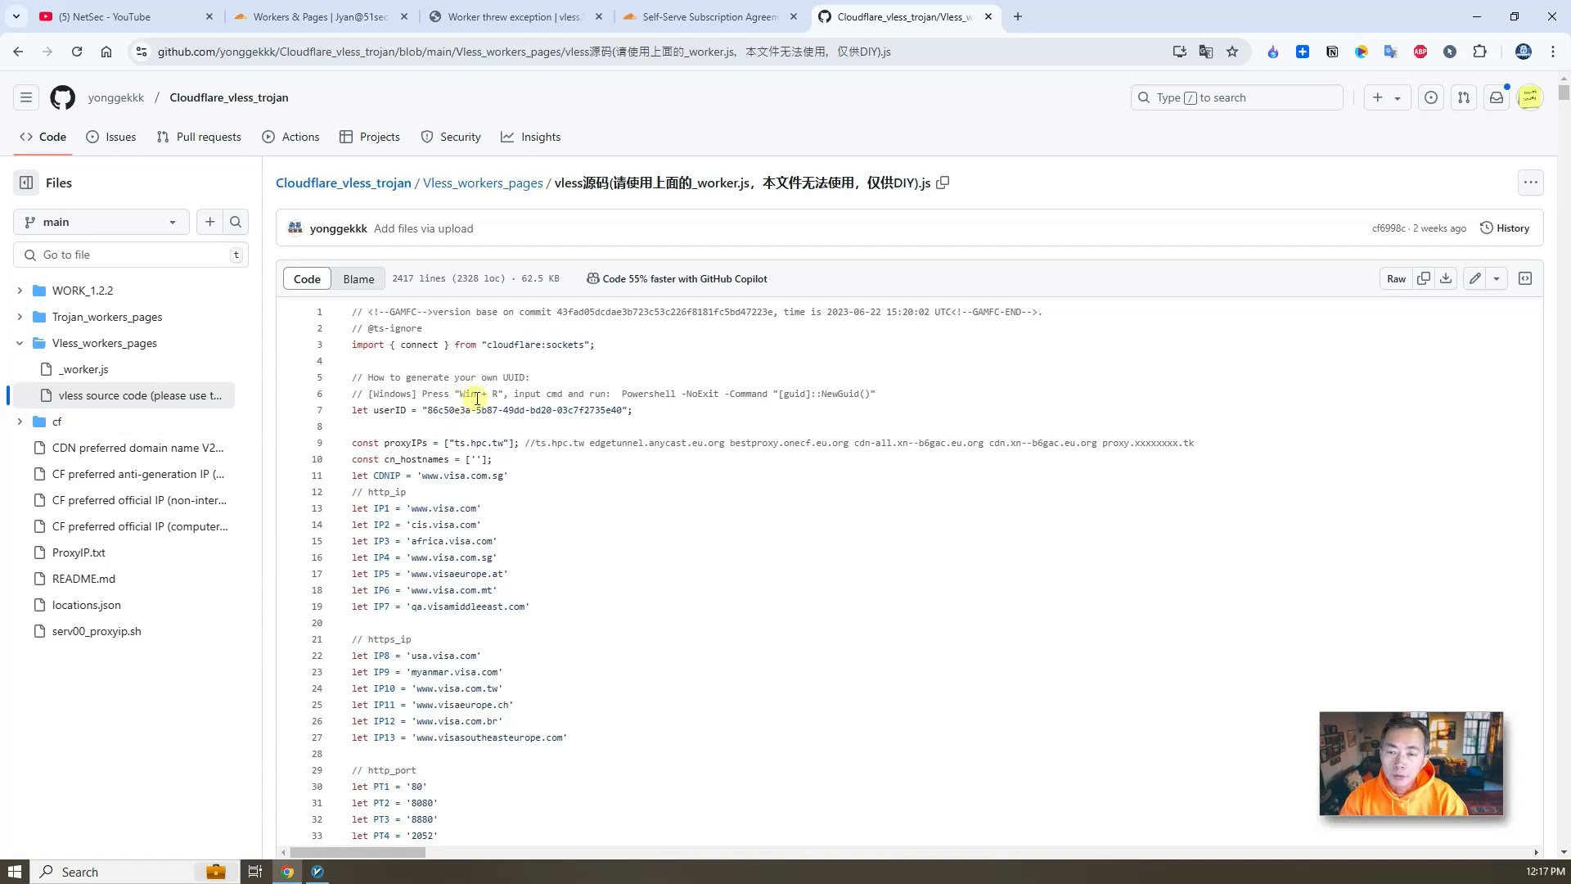
pyautogui.click(18, 51)
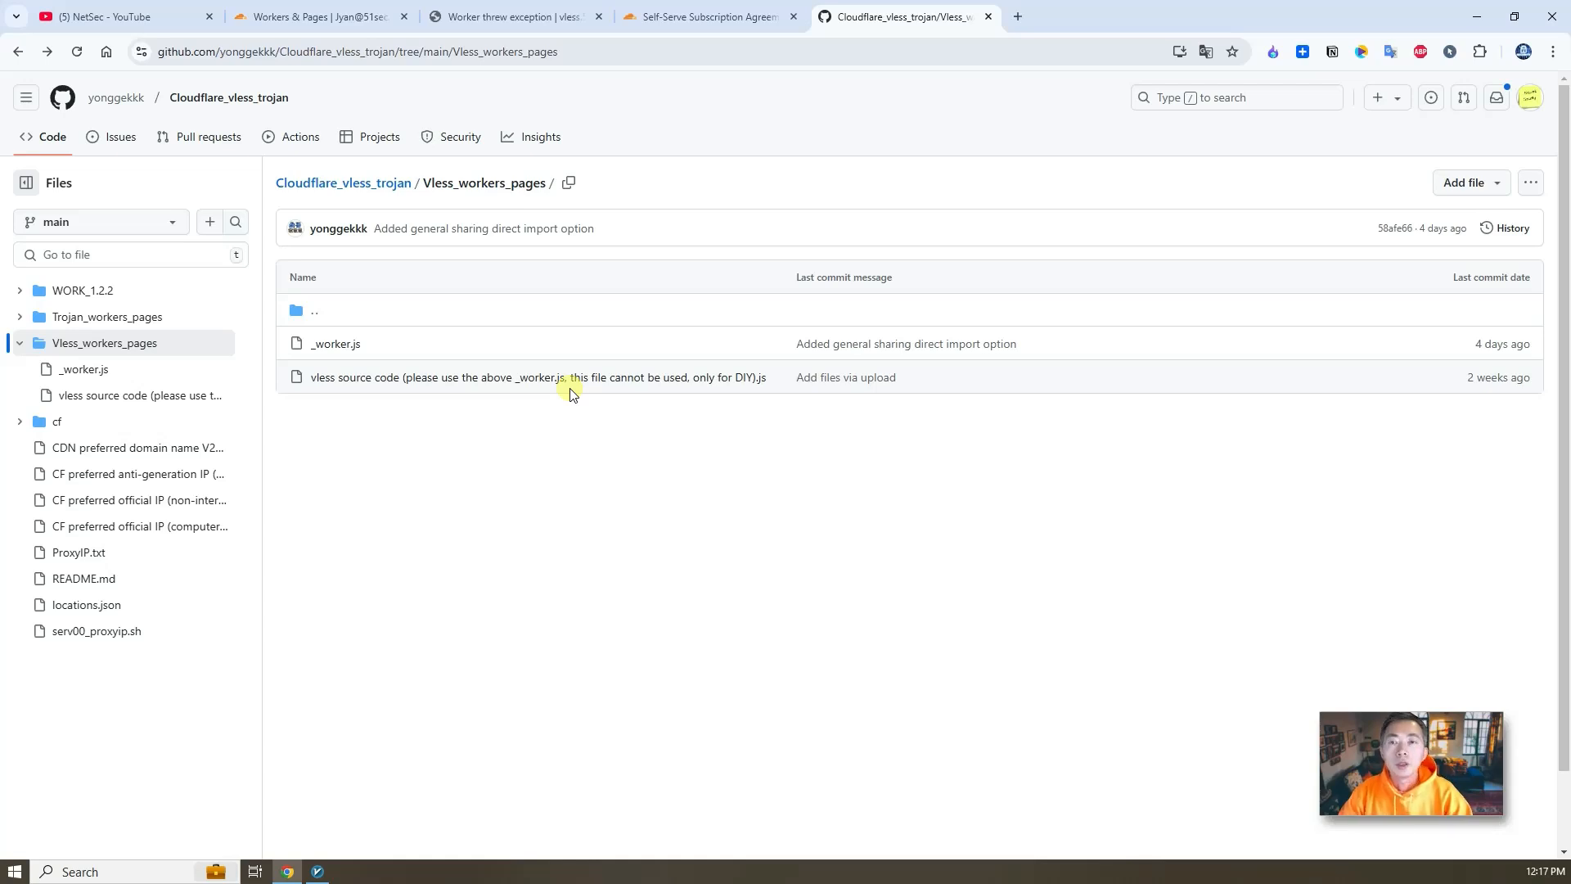
# - Review the worker error page, the Workers & Pages overview and the Cloudflare terms again
pyautogui.click(514, 20)
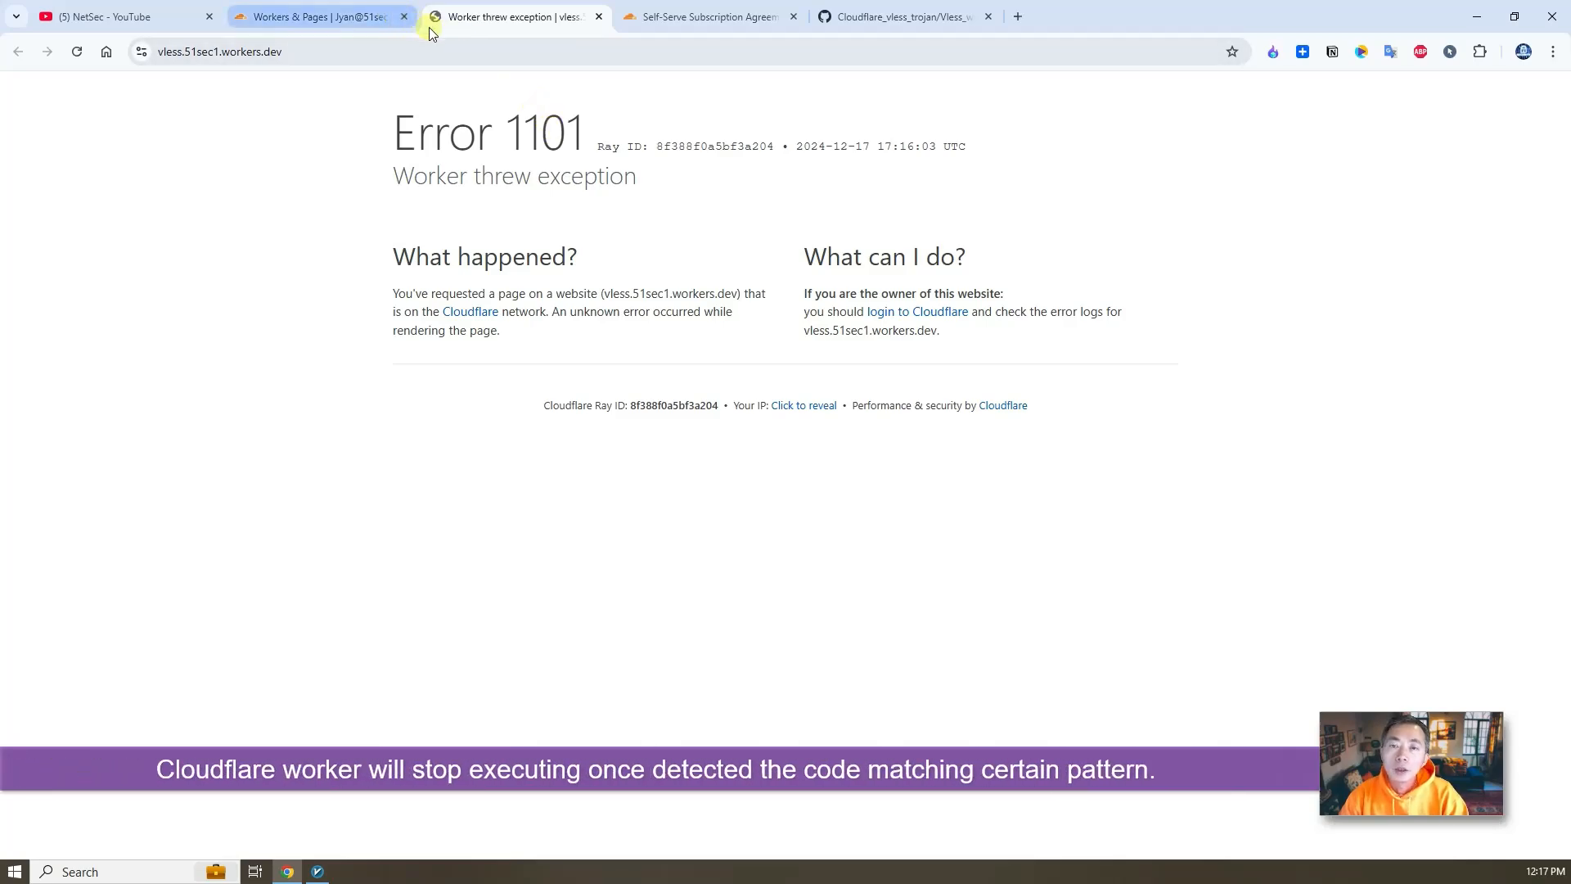
pyautogui.click(344, 15)
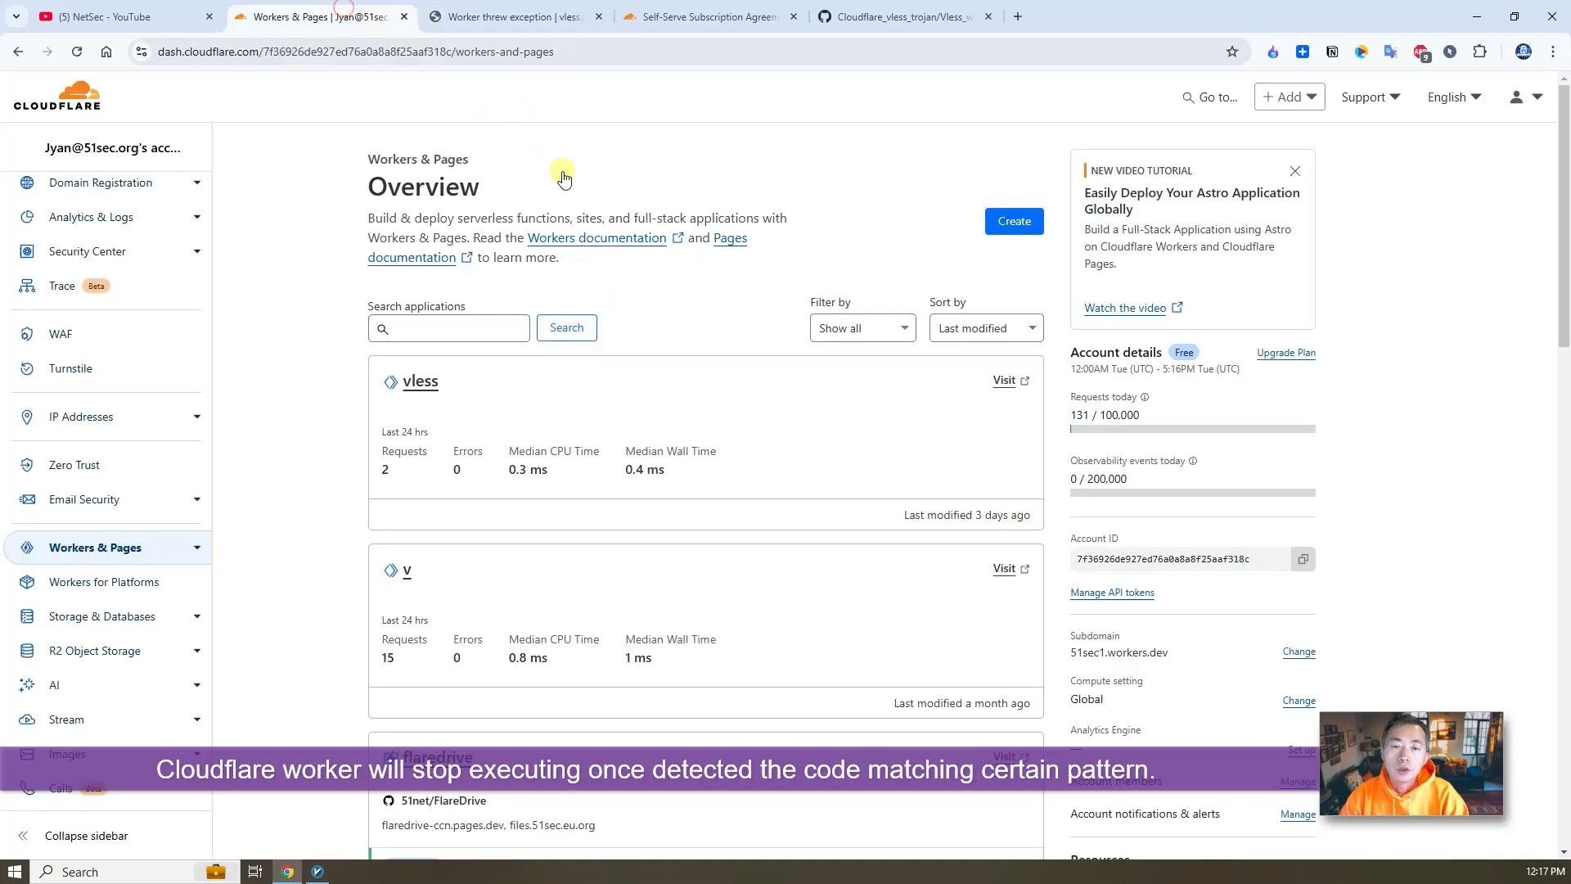
pyautogui.click(699, 16)
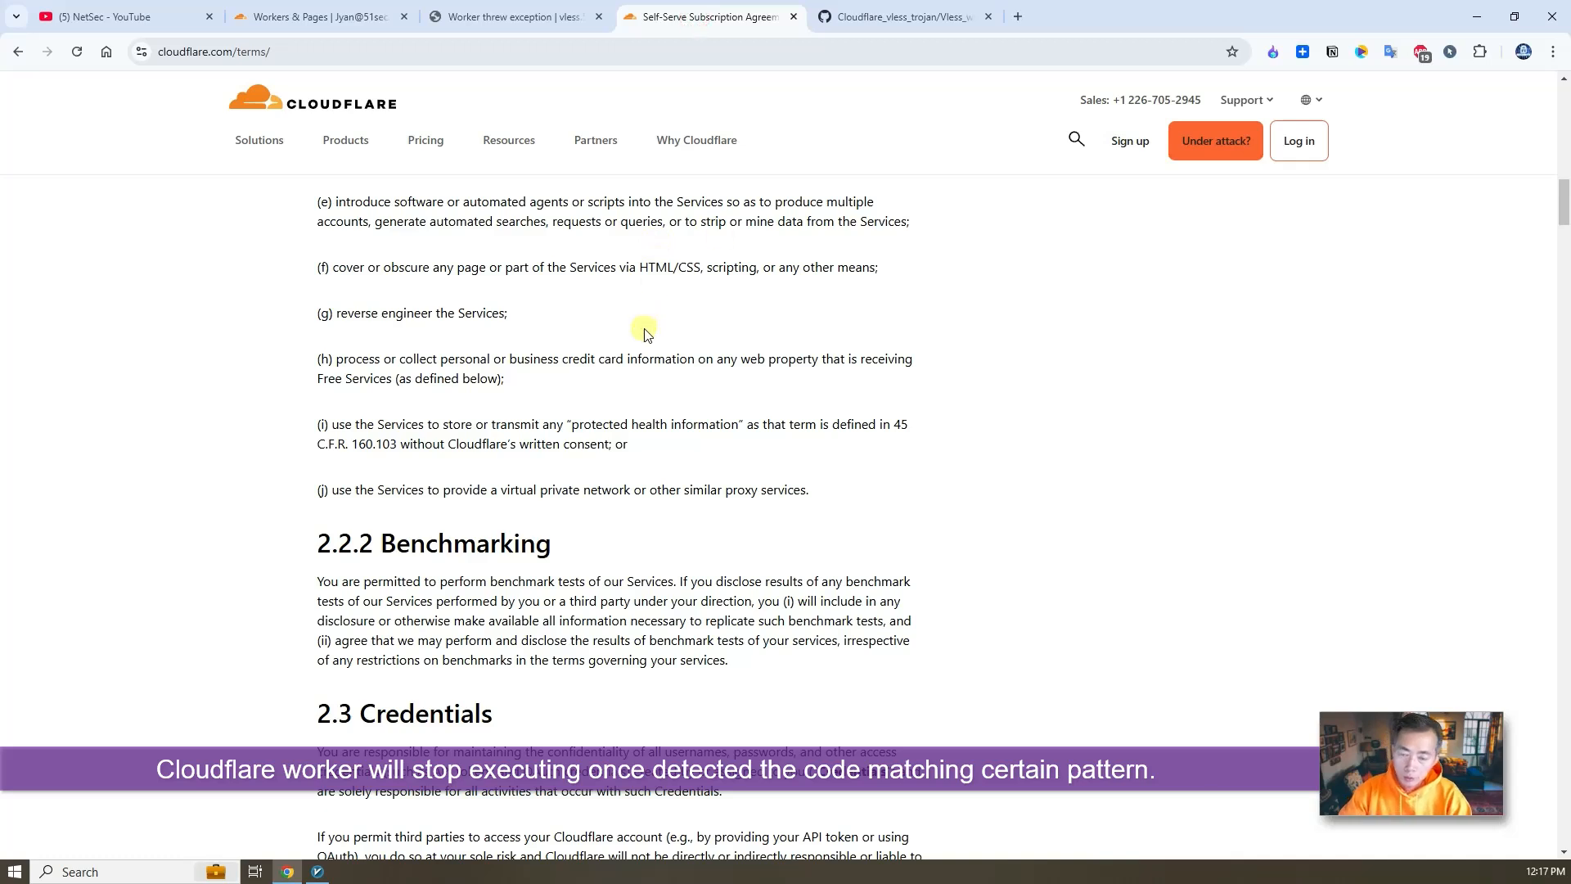
pyautogui.click(870, 18)
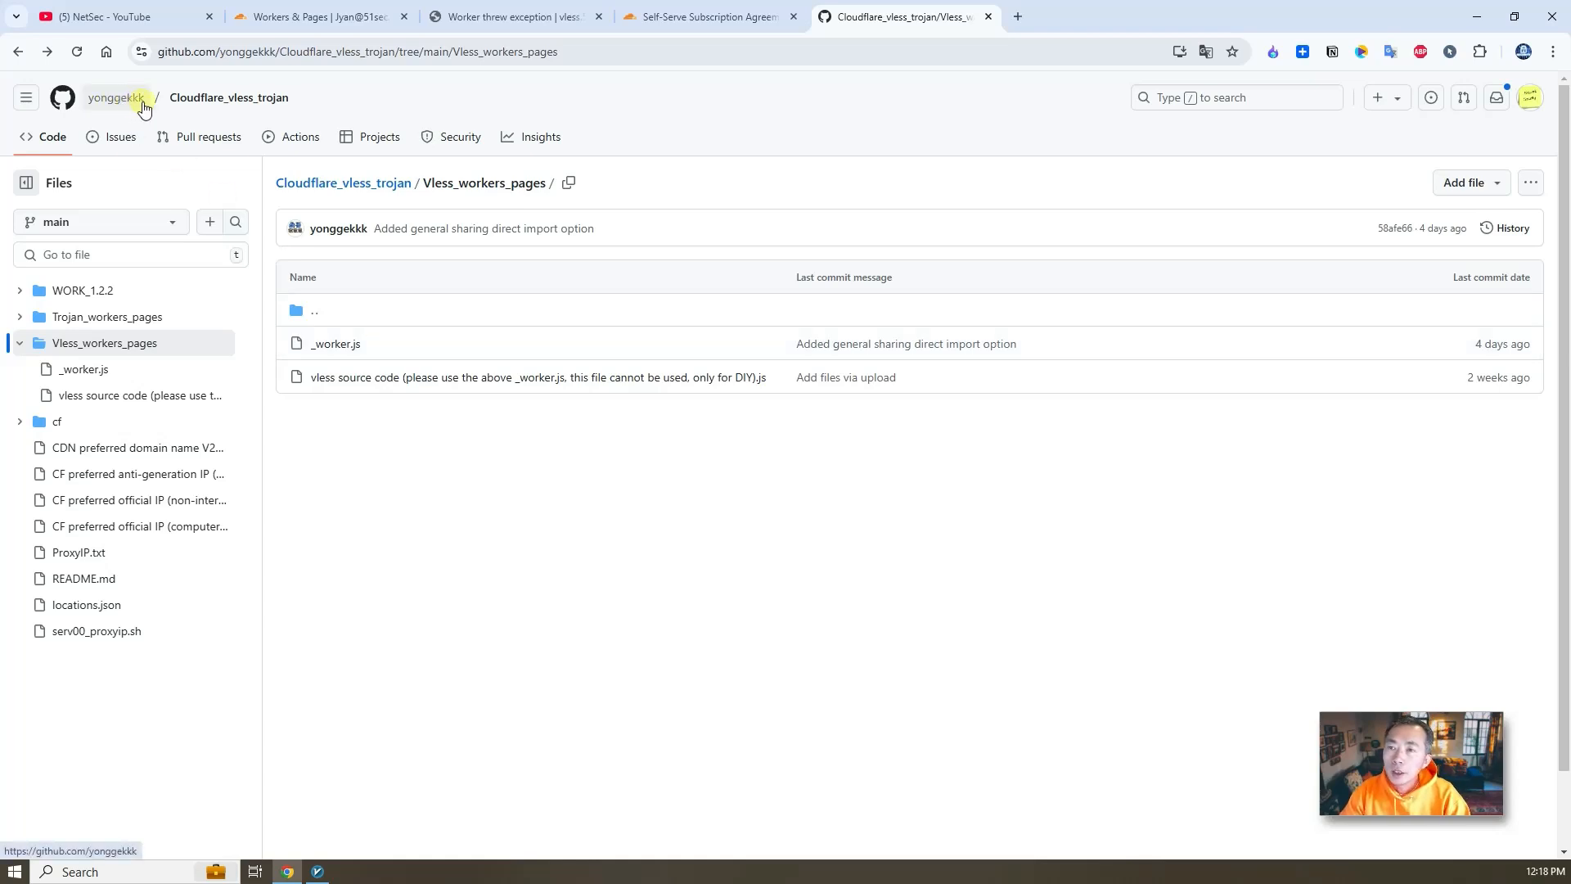
# - Open _worker.js in the Vless_workers_pages folder and scroll through its single line of code
pyautogui.click(350, 345)
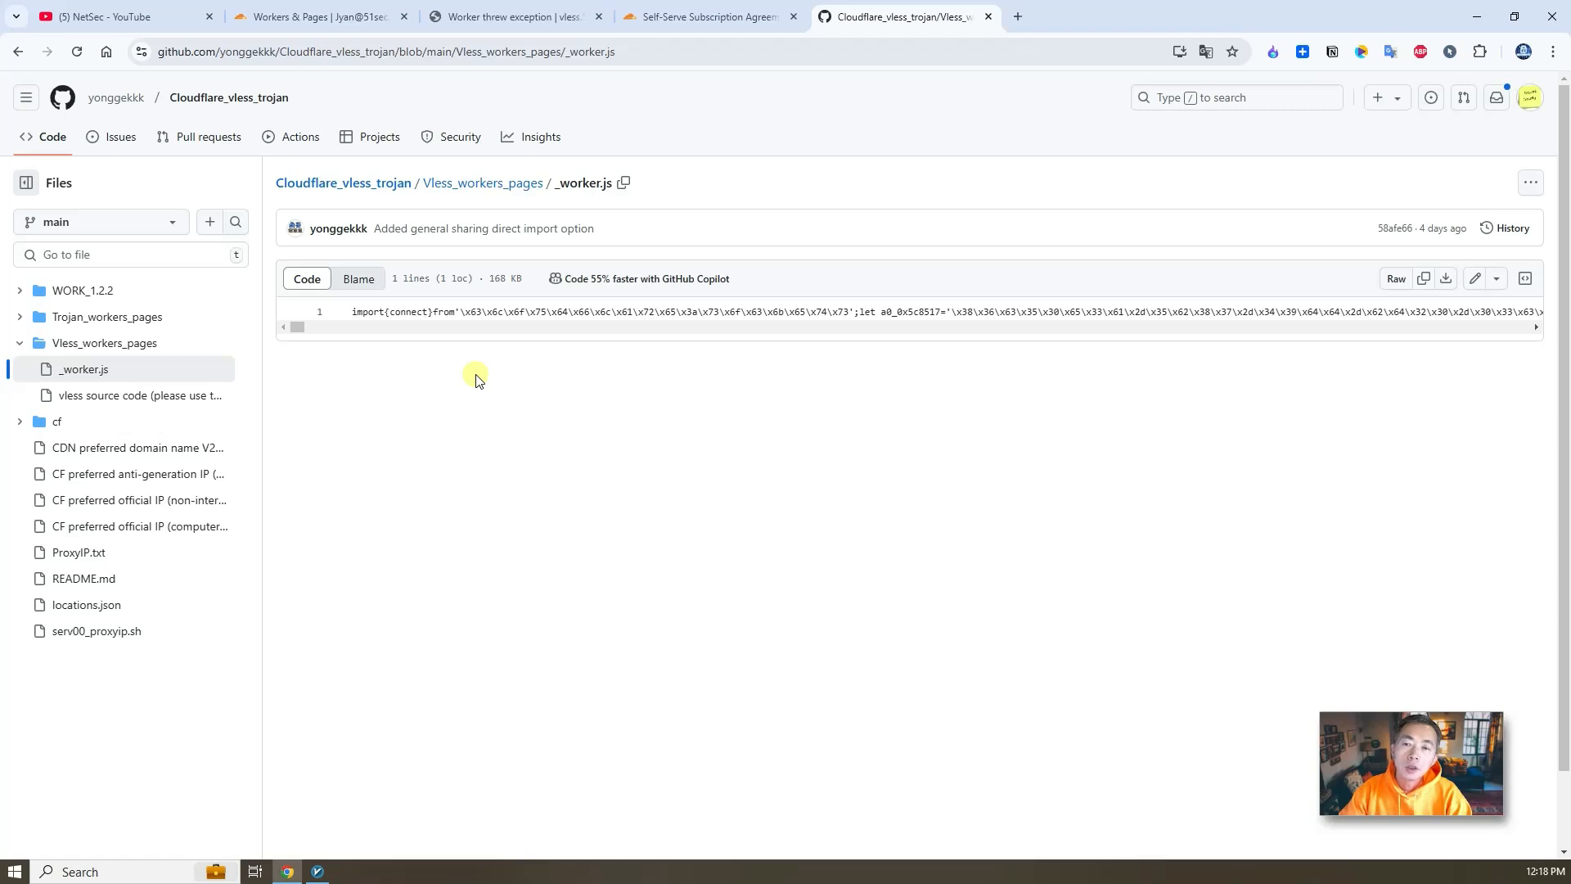
pyautogui.moveTo(300, 328)
pyautogui.mouseDown()
pyautogui.moveTo(1497, 326)
pyautogui.moveTo(270, 323)
pyautogui.mouseUp()
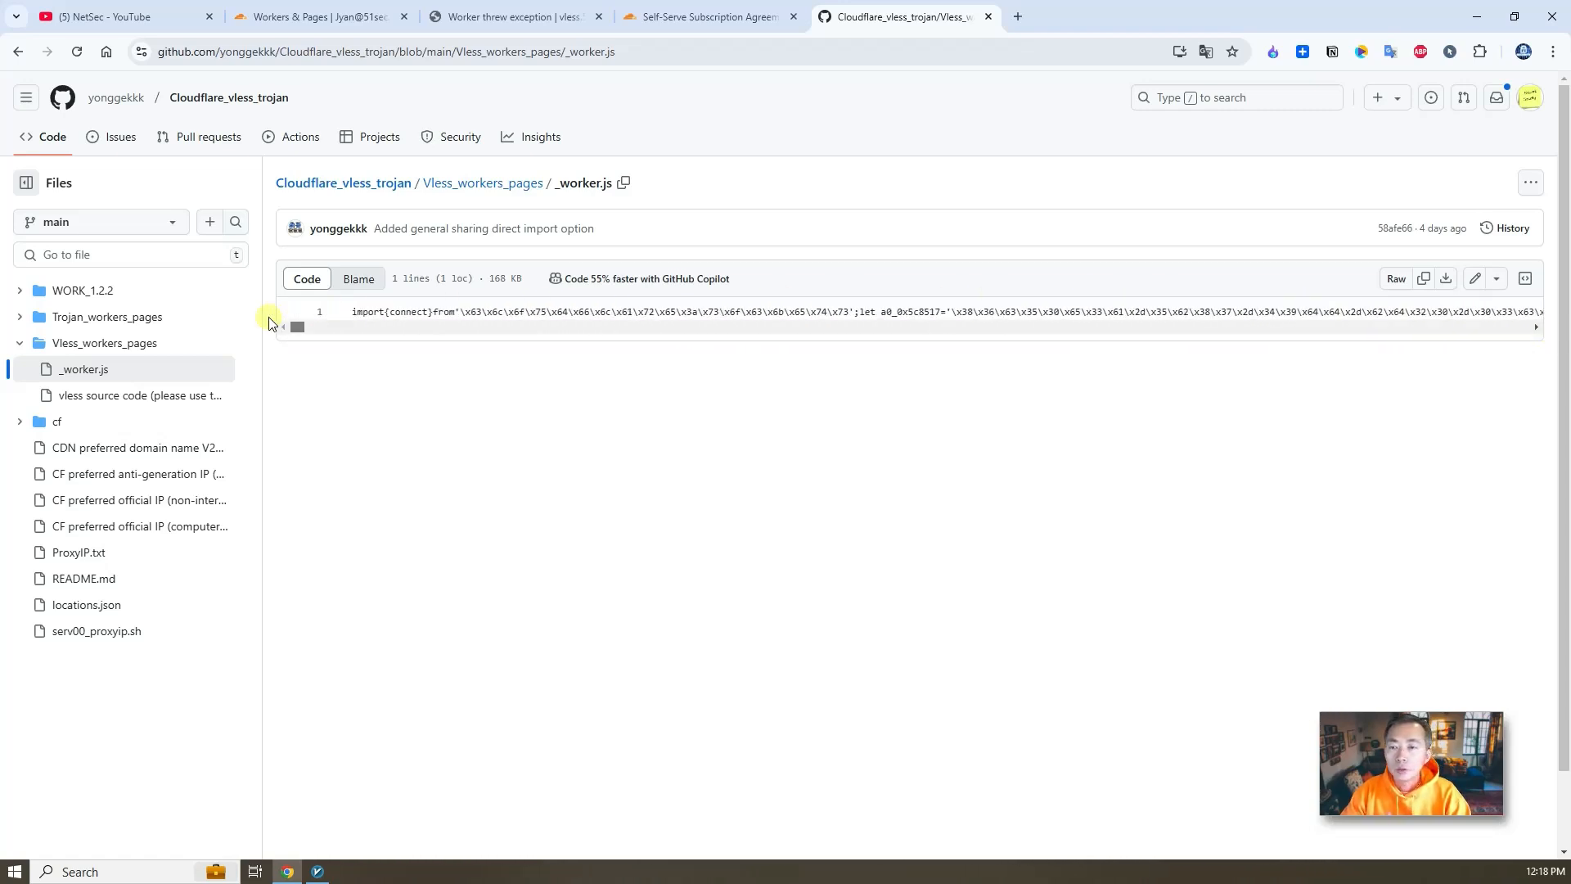
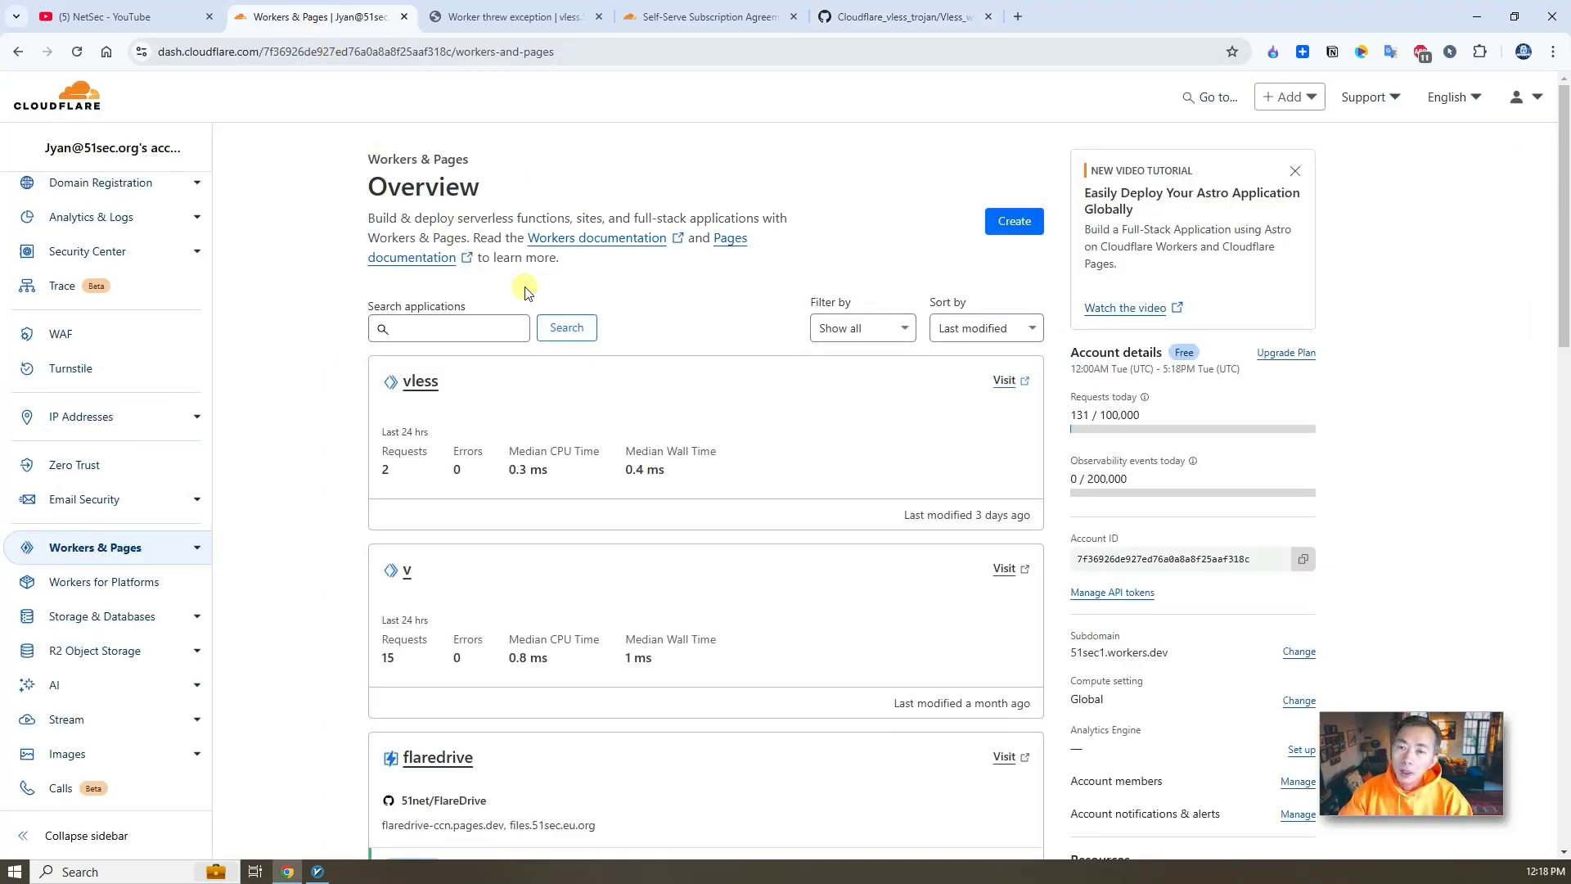
# - Start creating a new Hello World worker and name it vl
pyautogui.click(1013, 223)
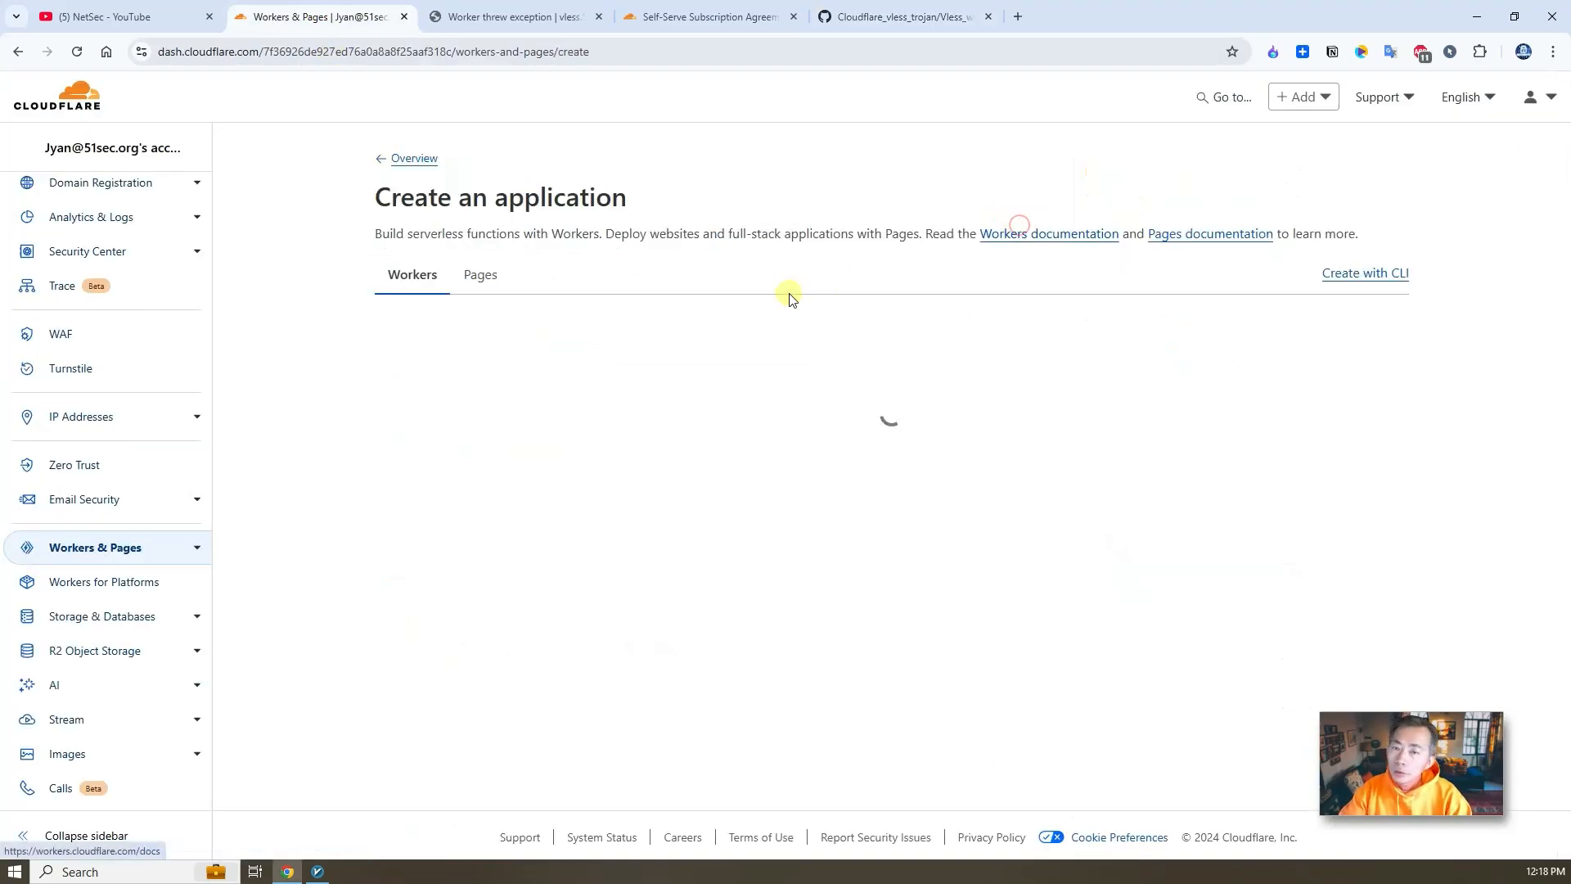
pyautogui.click(889, 459)
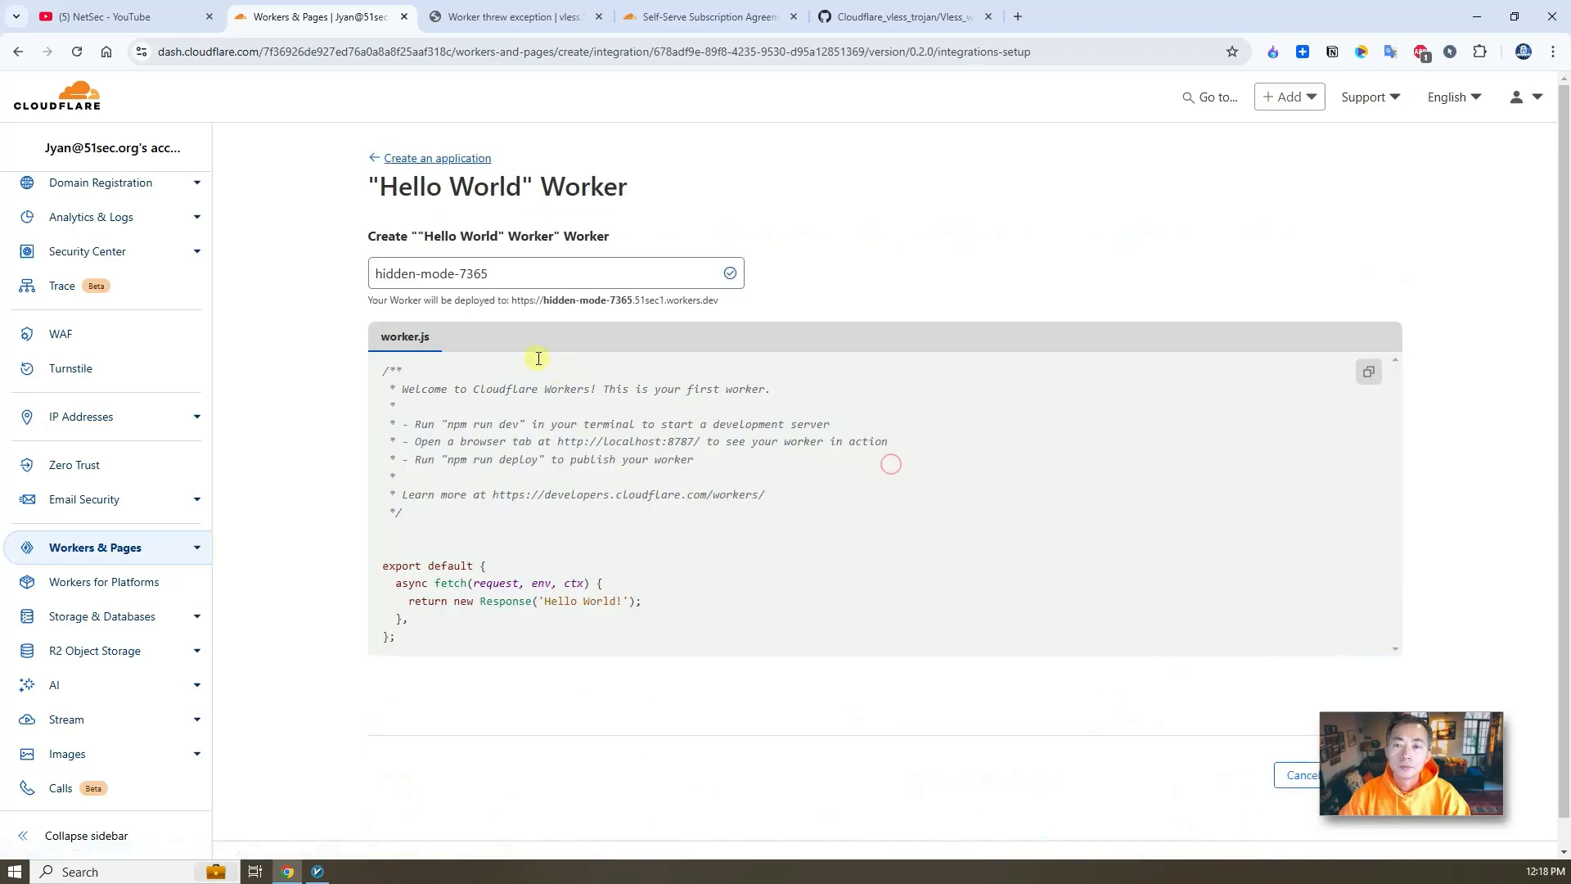
pyautogui.tripleClick(505, 274)
pyautogui.write('vl')
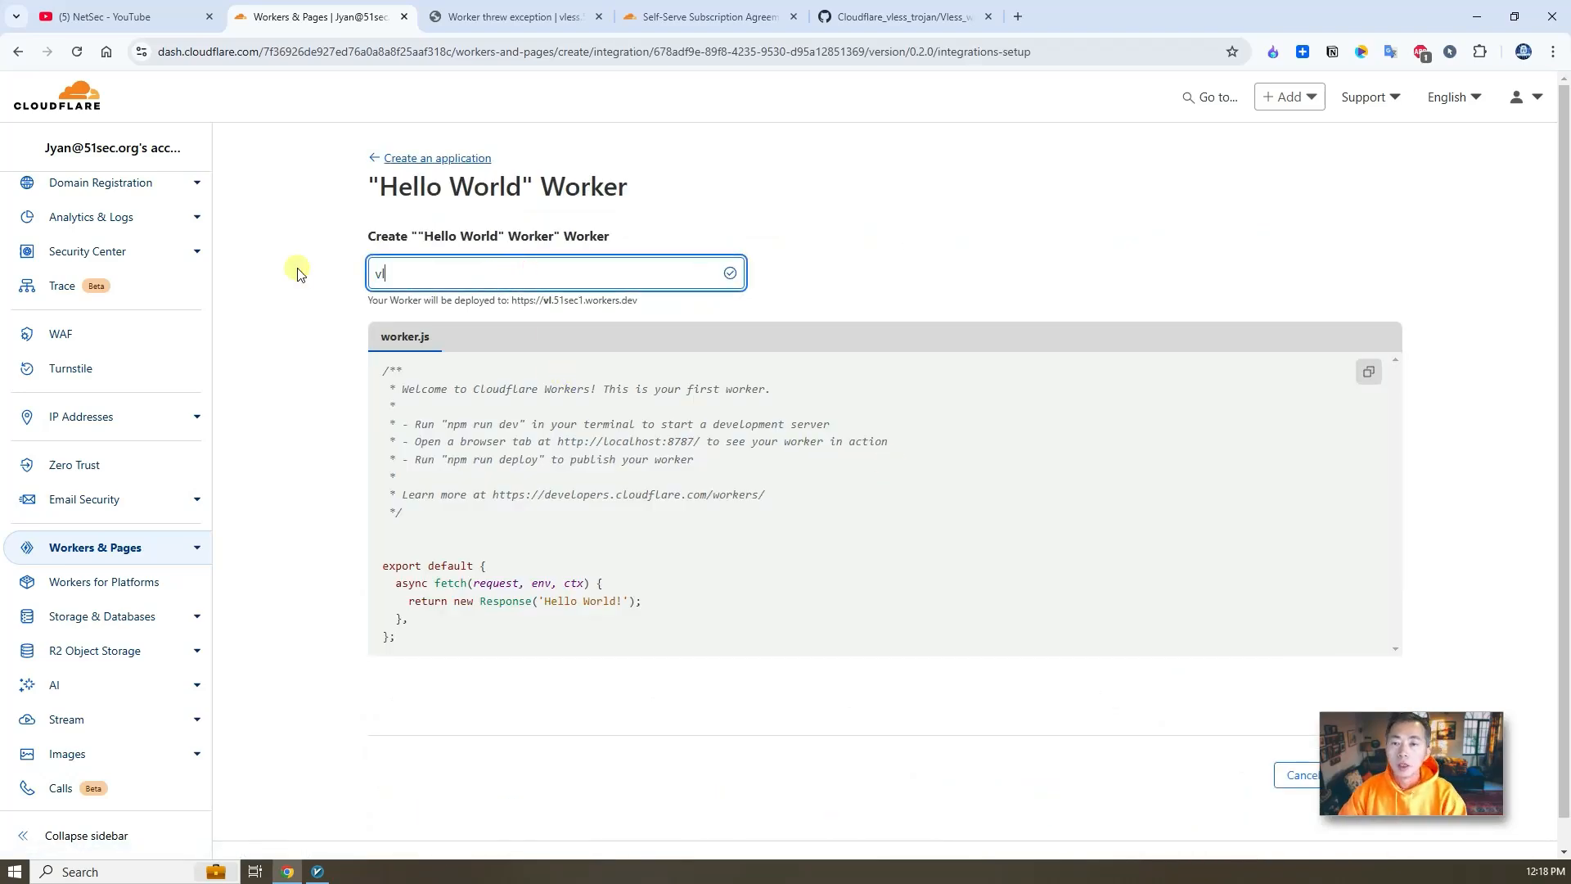
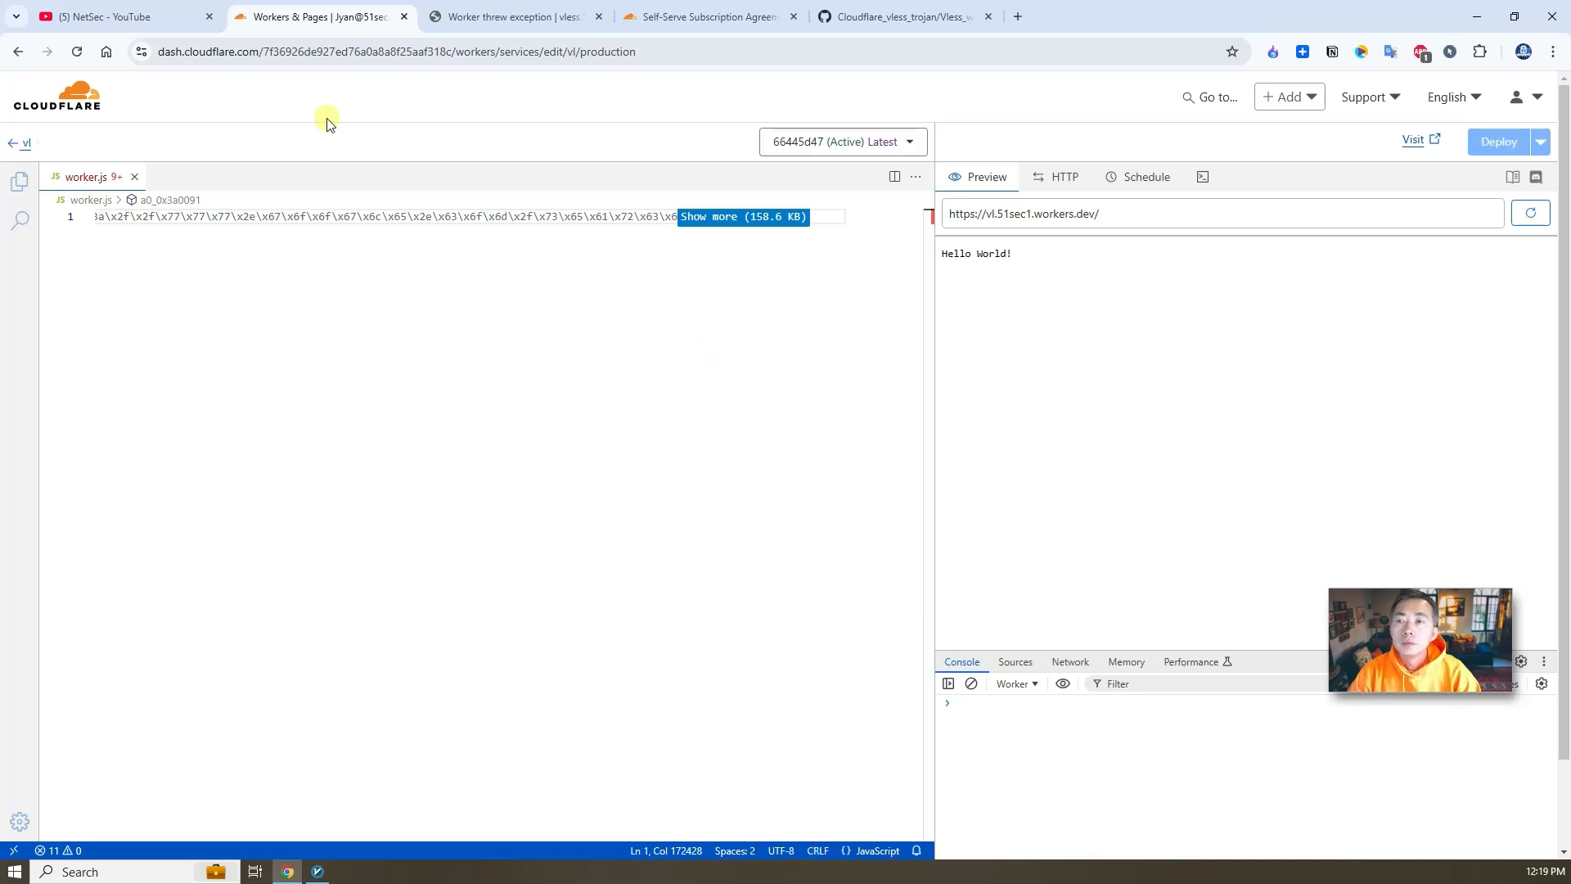
# - Visit the vl worker's workers.dev address in a new tab and select the address to edit it
pyautogui.click(1413, 140)
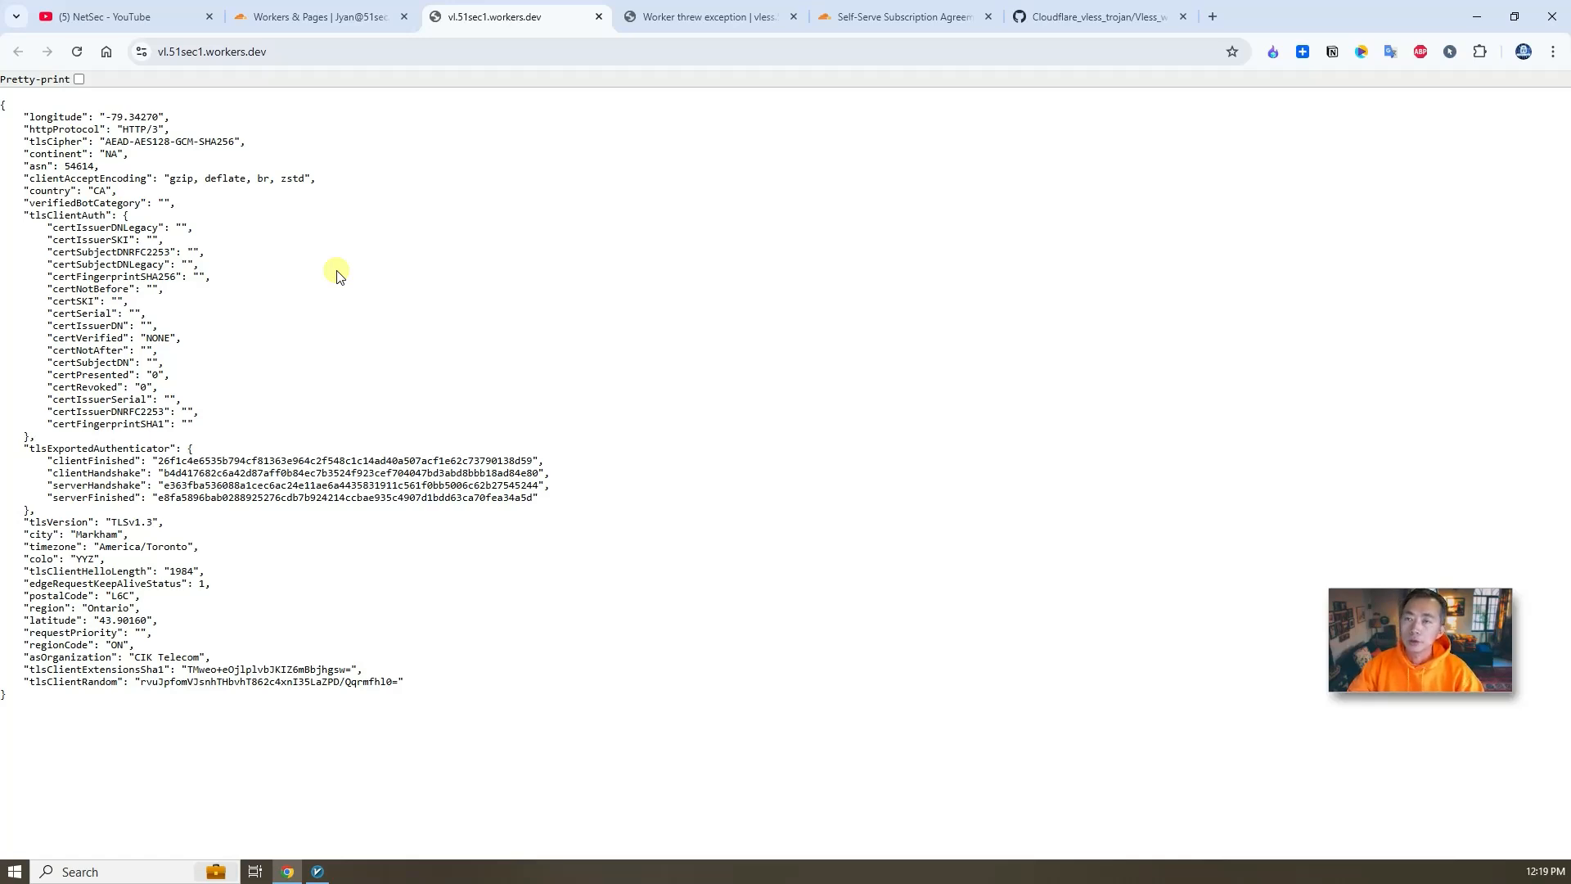
pyautogui.click(288, 53)
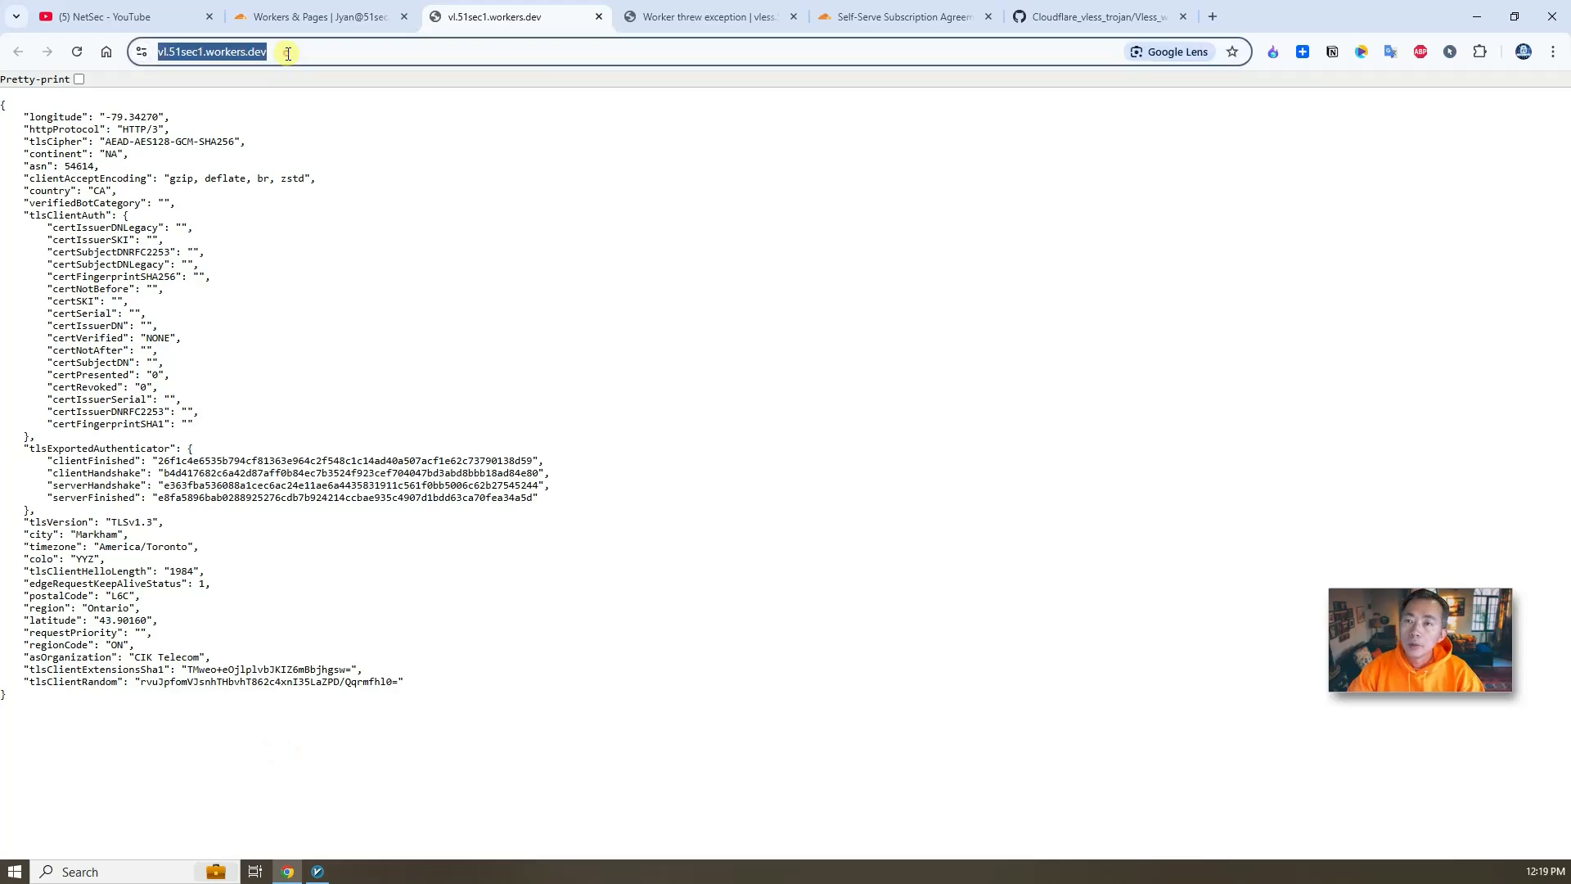
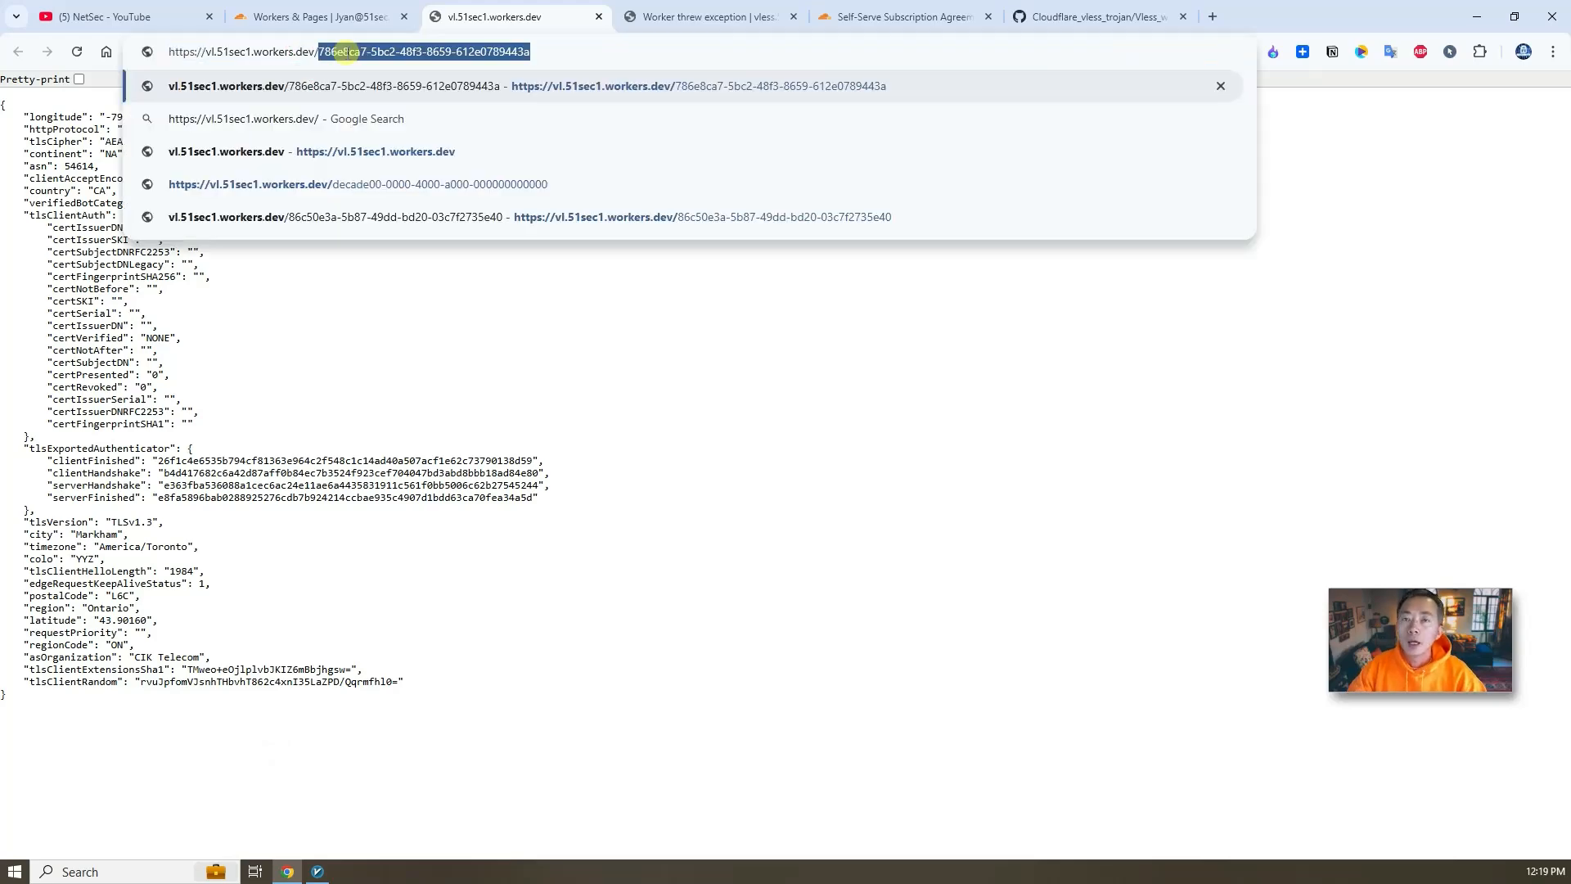
# - Open the vl worker's address with the default UUID as the path
pyautogui.write('86c50e3a-5b87-49dd-bd20-03c7f2735e40')
pyautogui.press('Return')
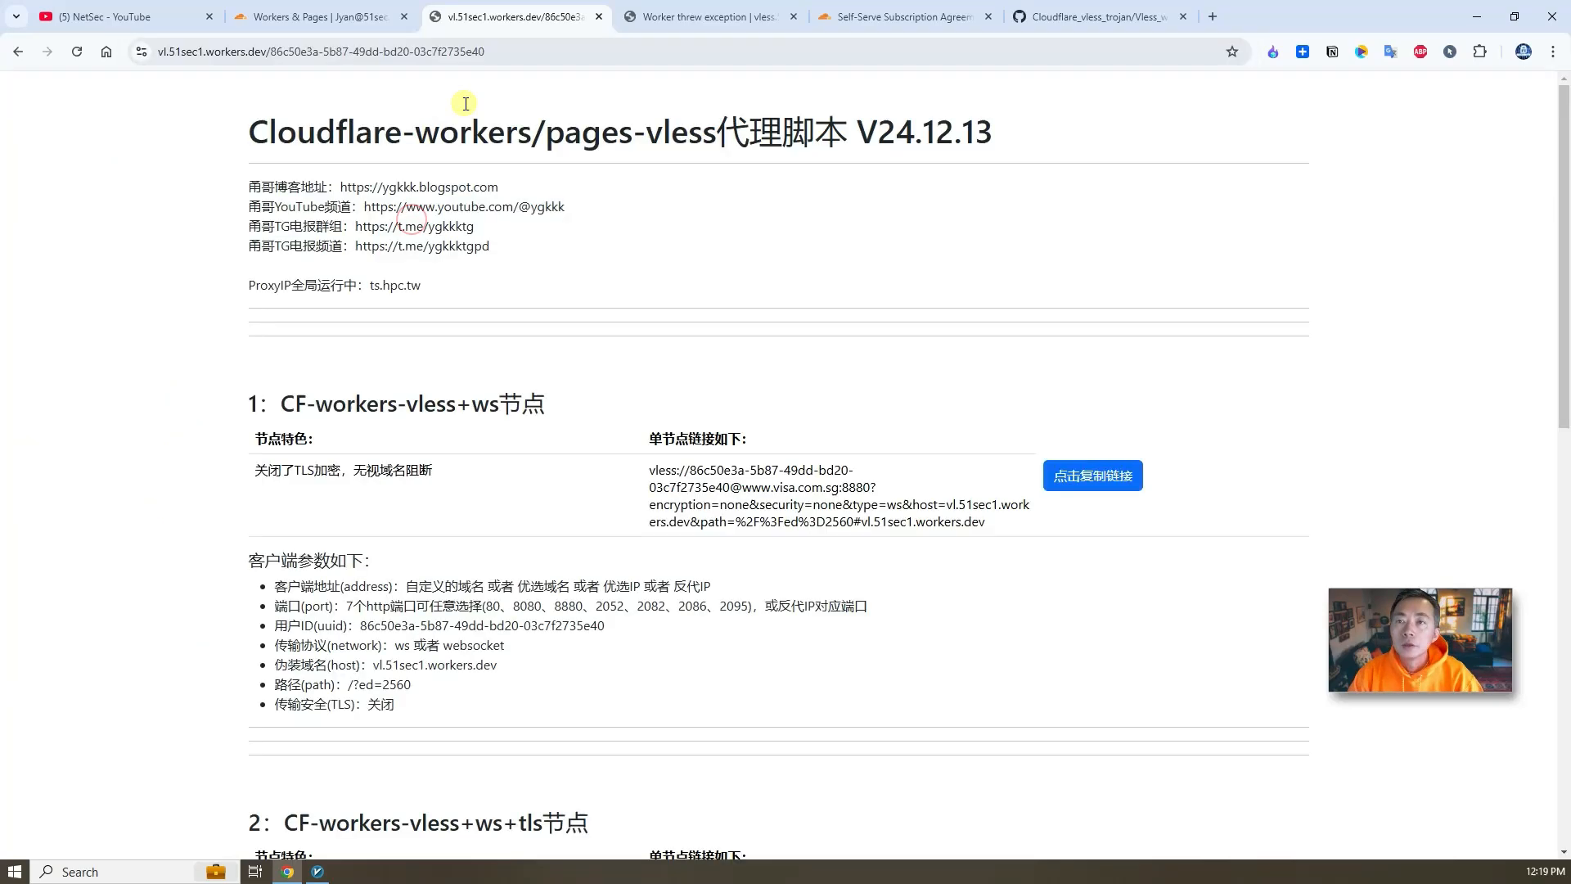
# - Translate the node information page into English
pyautogui.click(503, 49)
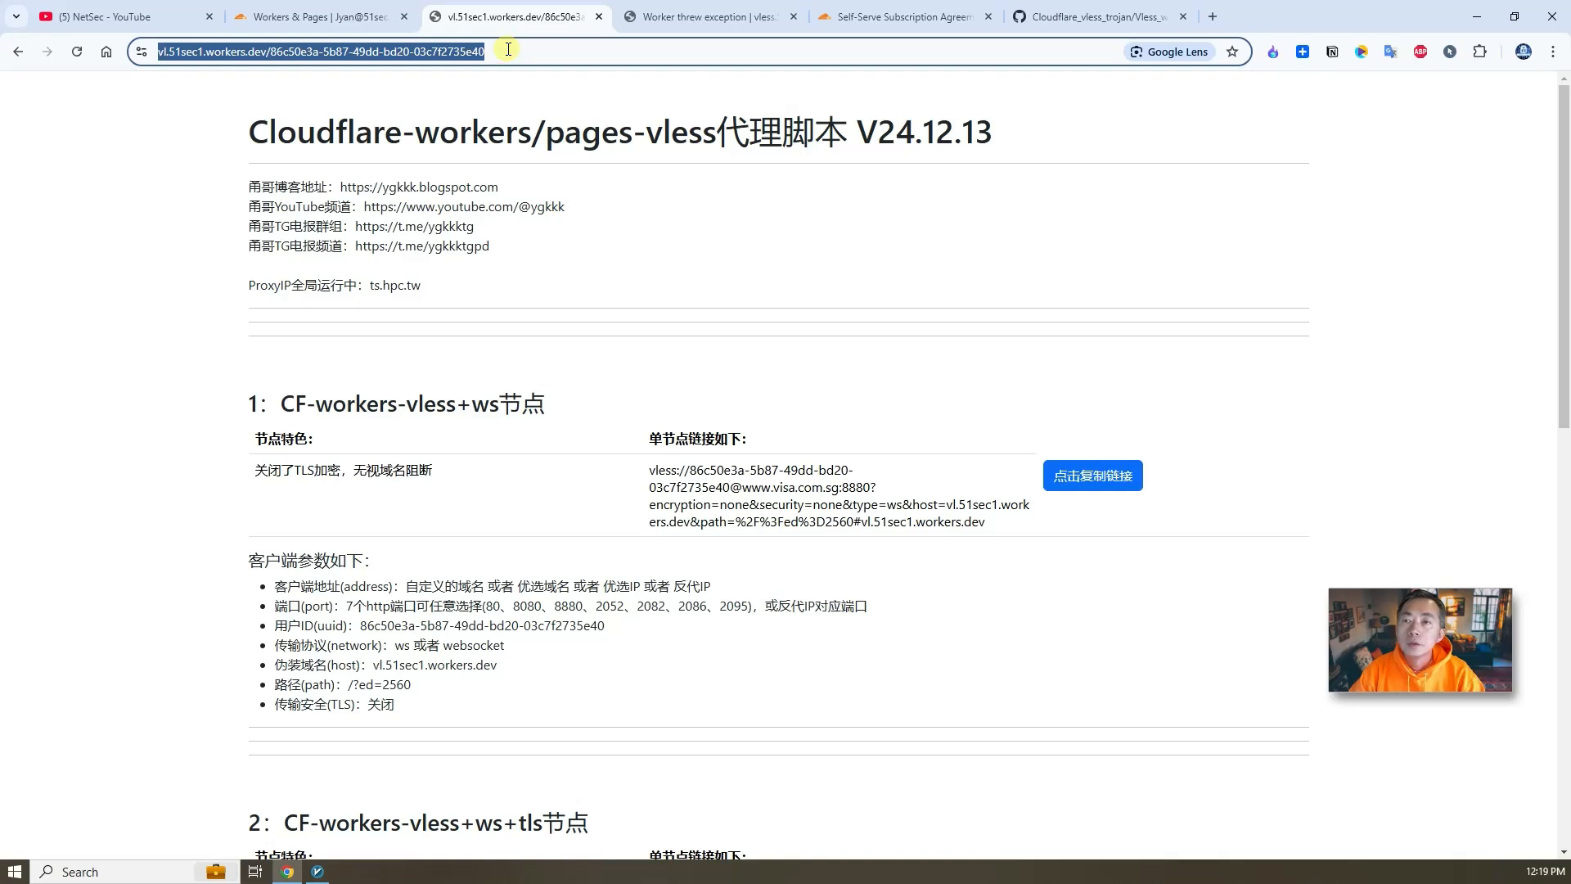
pyautogui.click(508, 49)
pyautogui.moveTo(550, 53); pyautogui.dragTo(313, 51)
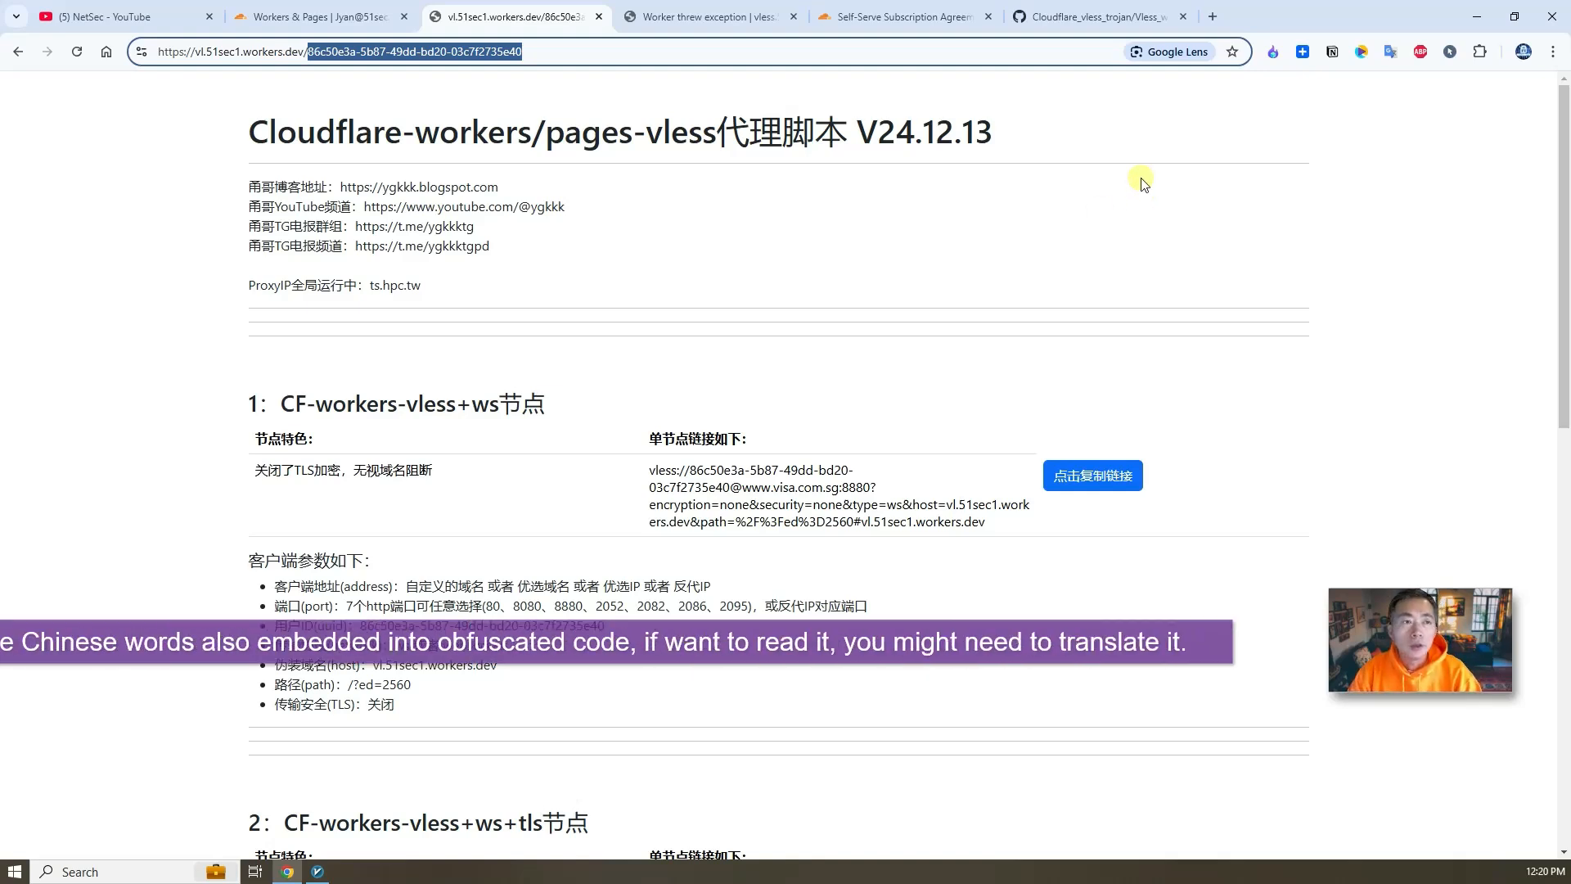
pyautogui.click(1391, 52)
pyautogui.rightClick(1113, 255)
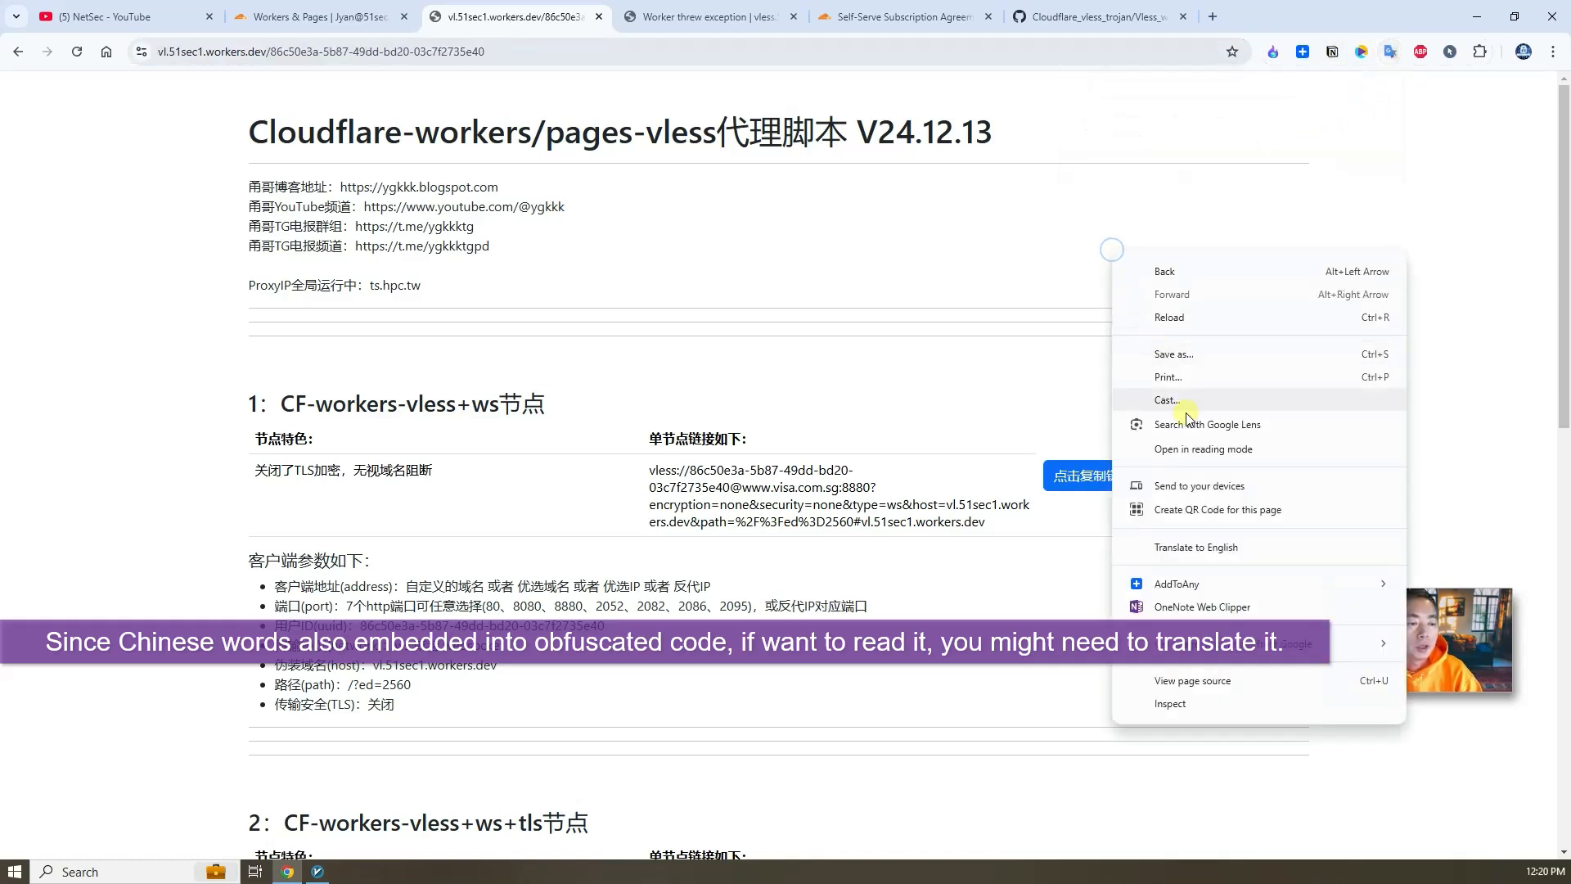
pyautogui.click(1232, 553)
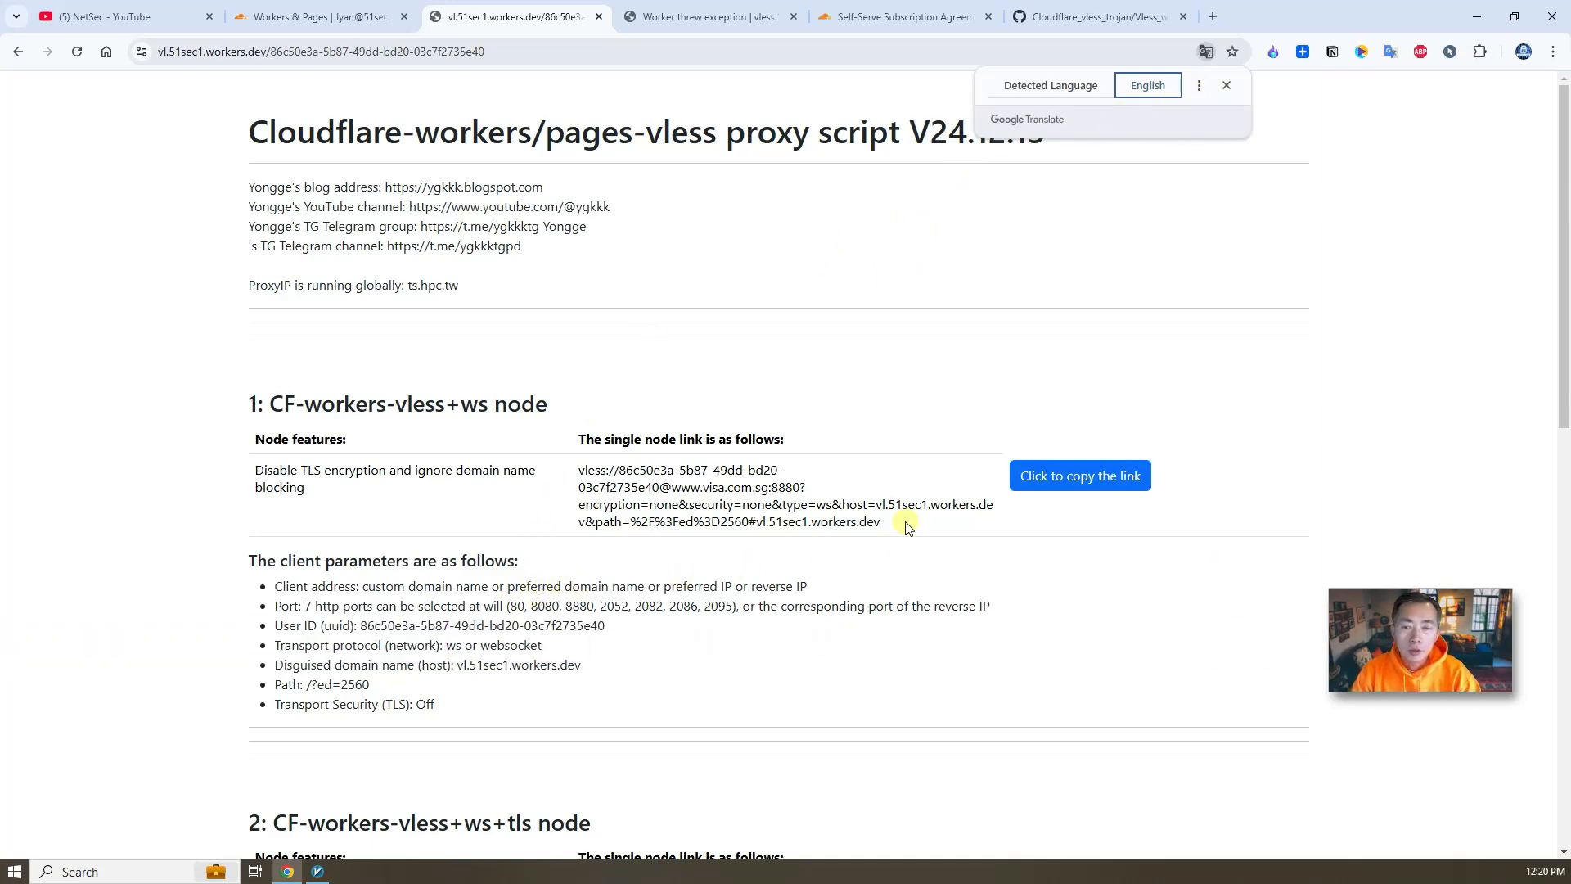
# - Copy the single node link of the CF-workers-vless+ws+tls node
pyautogui.scroll(-3, 908, 528)
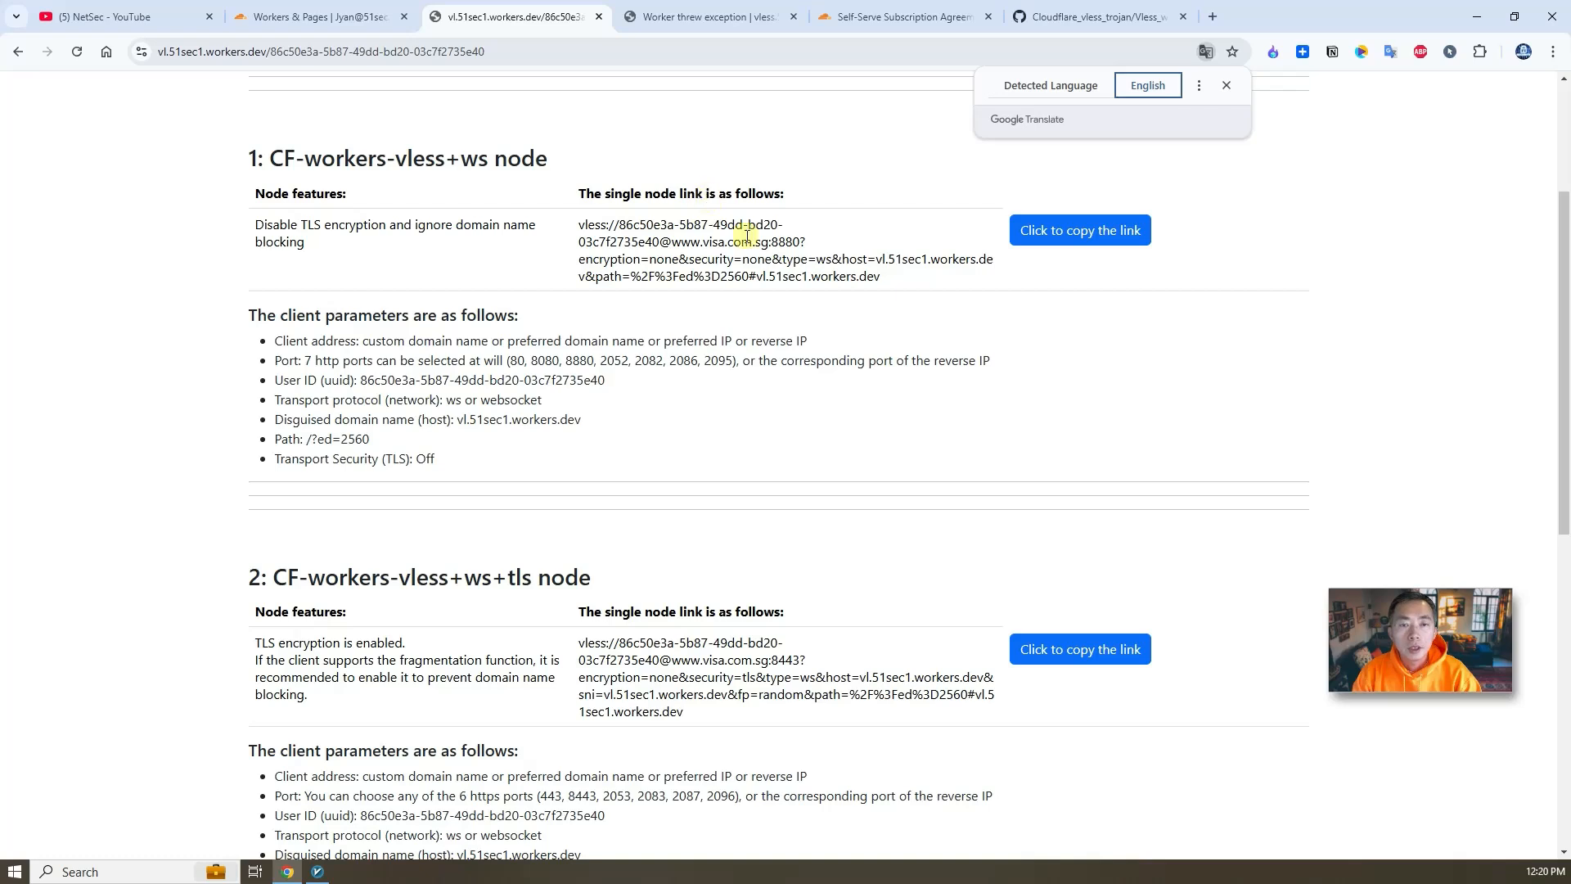
pyautogui.moveTo(890, 285); pyautogui.dragTo(530, 230)
pyautogui.click(879, 577)
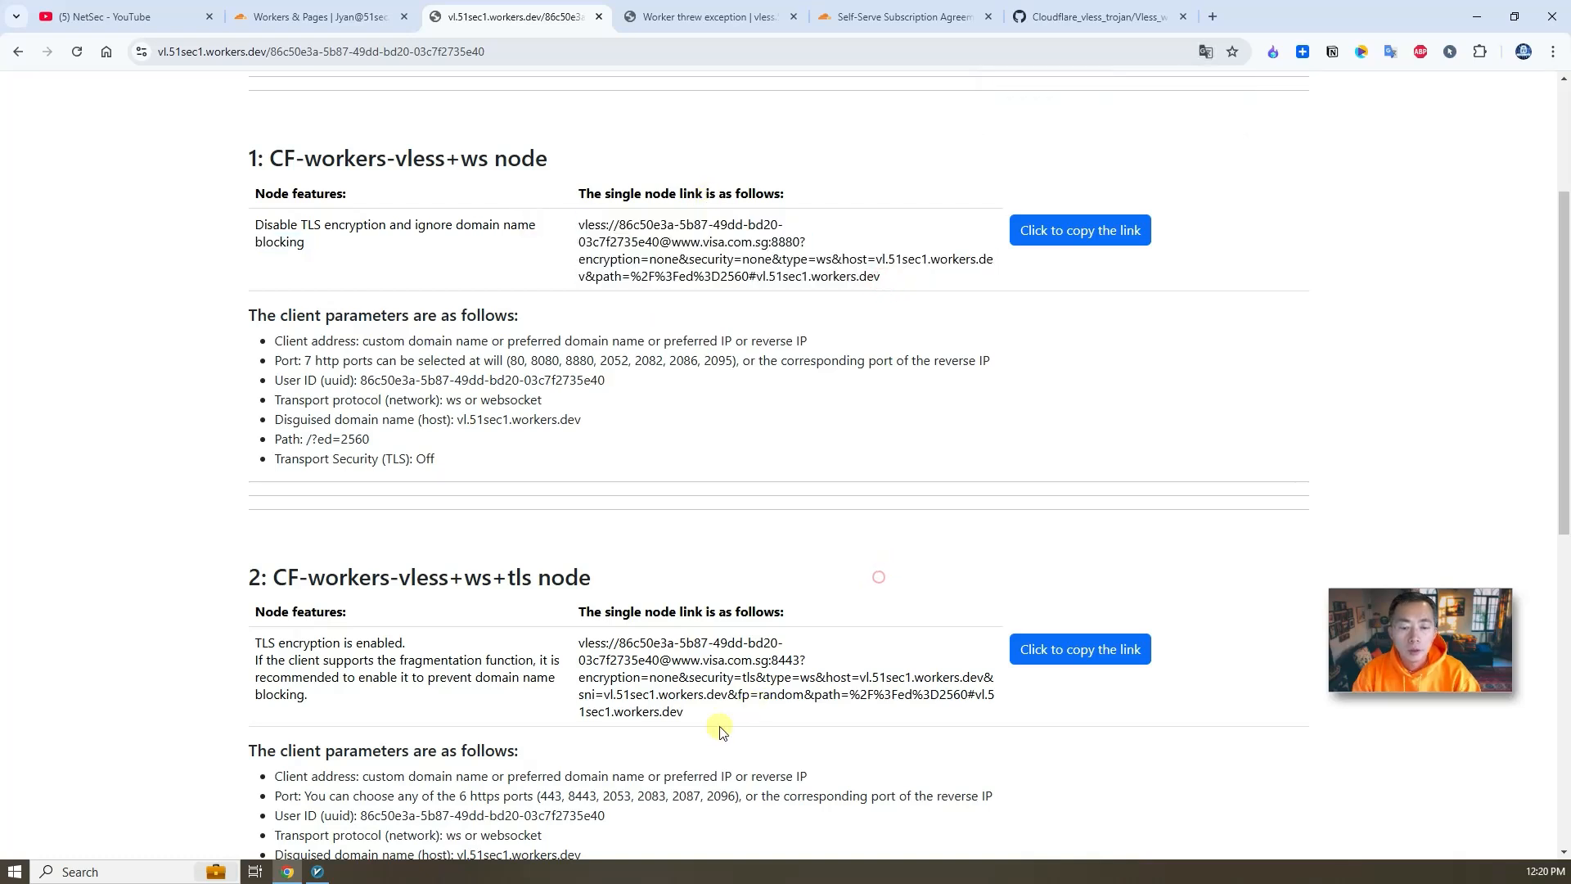
pyautogui.moveTo(720, 730)
pyautogui.mouseDown()
pyautogui.moveTo(622, 679)
pyautogui.moveTo(583, 637)
pyautogui.moveTo(698, 712)
pyautogui.mouseUp()
pyautogui.rightClick(684, 664)
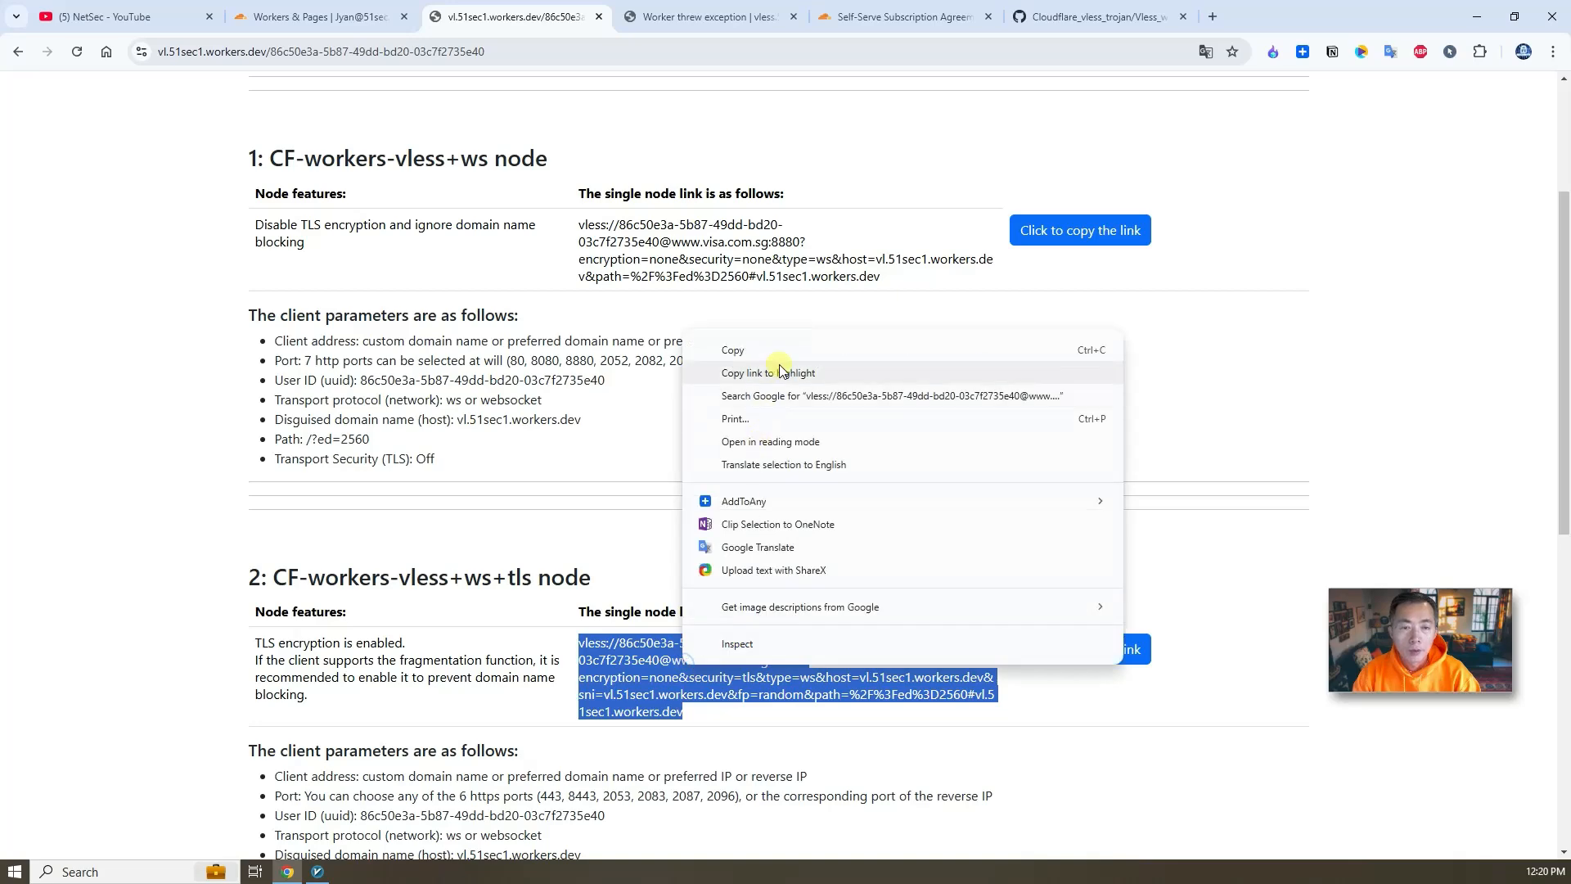
pyautogui.click(773, 350)
# - Switch to v2rayN and import the copied node link from the clipboard
pyautogui.click(319, 872)
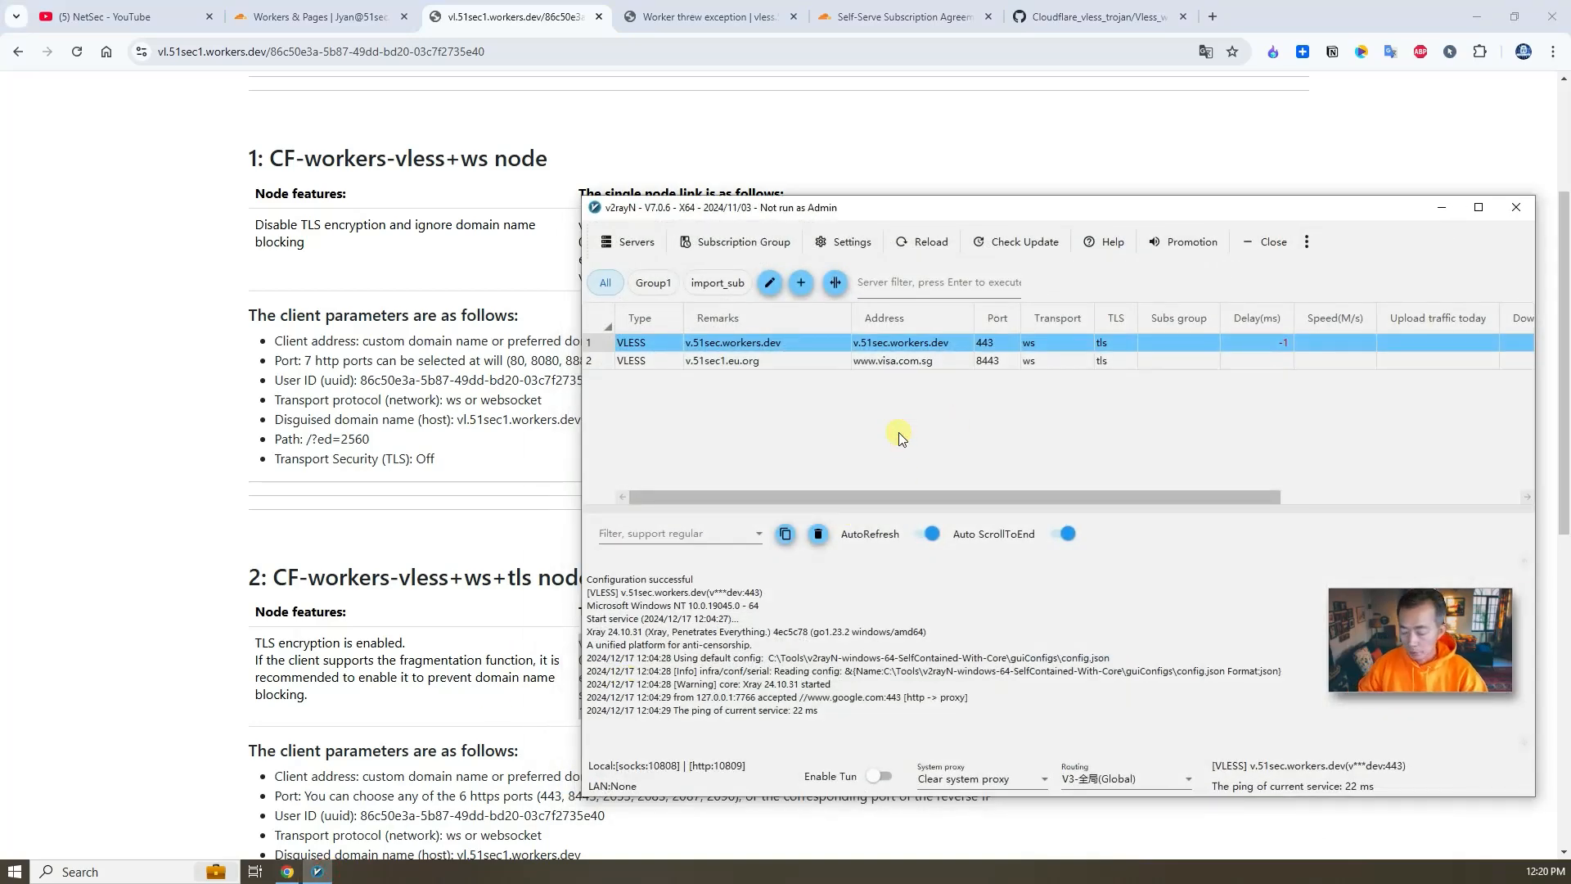
pyautogui.hotkey('ctrl', 'v')
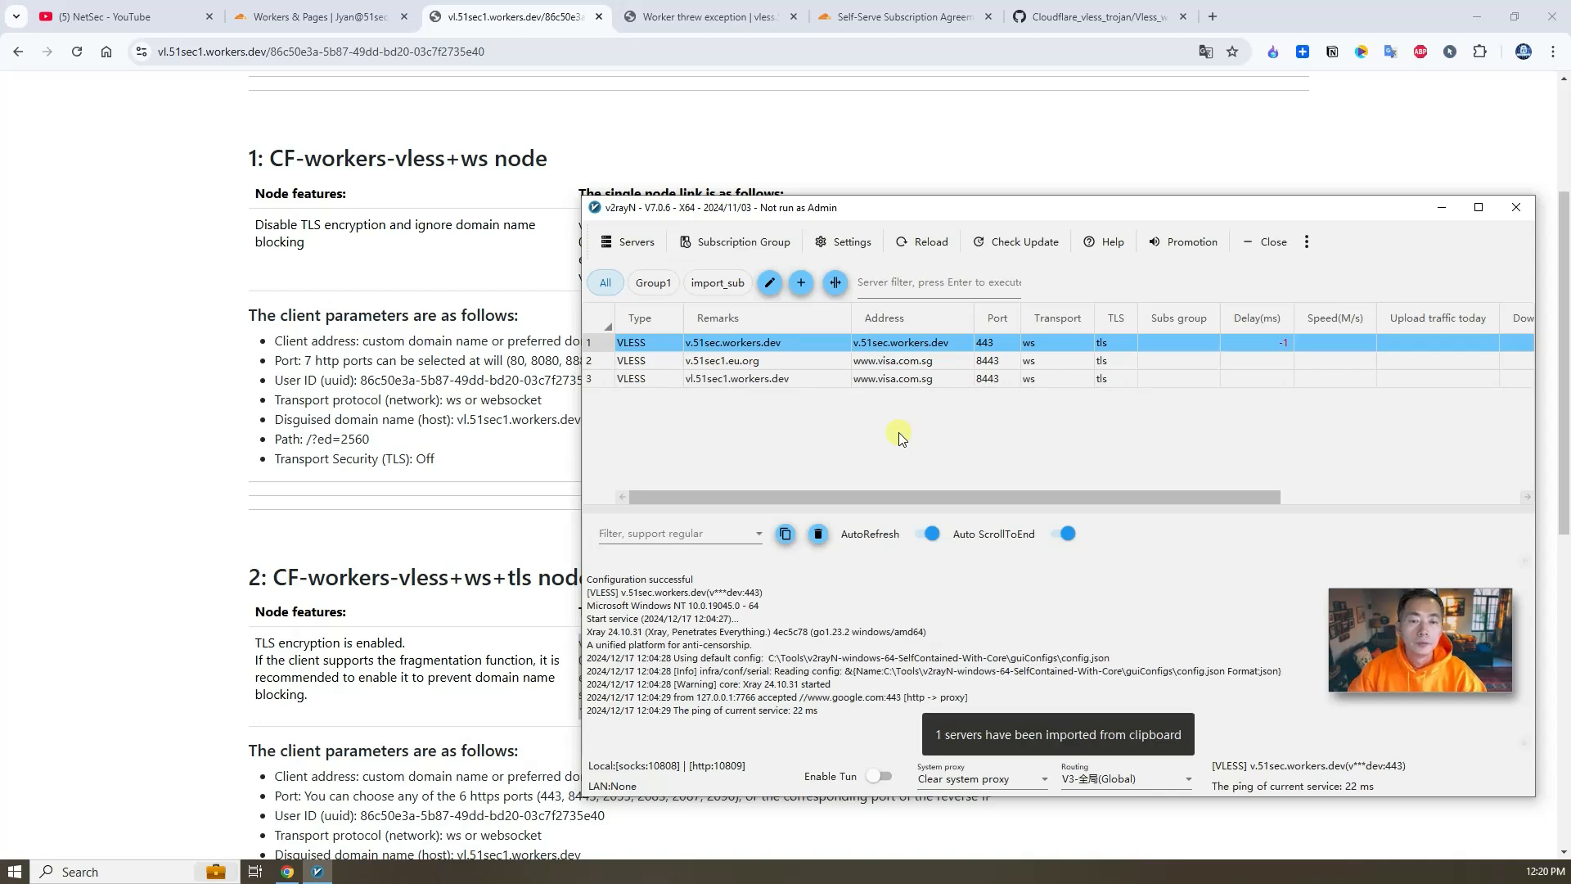
pyautogui.click(792, 385)
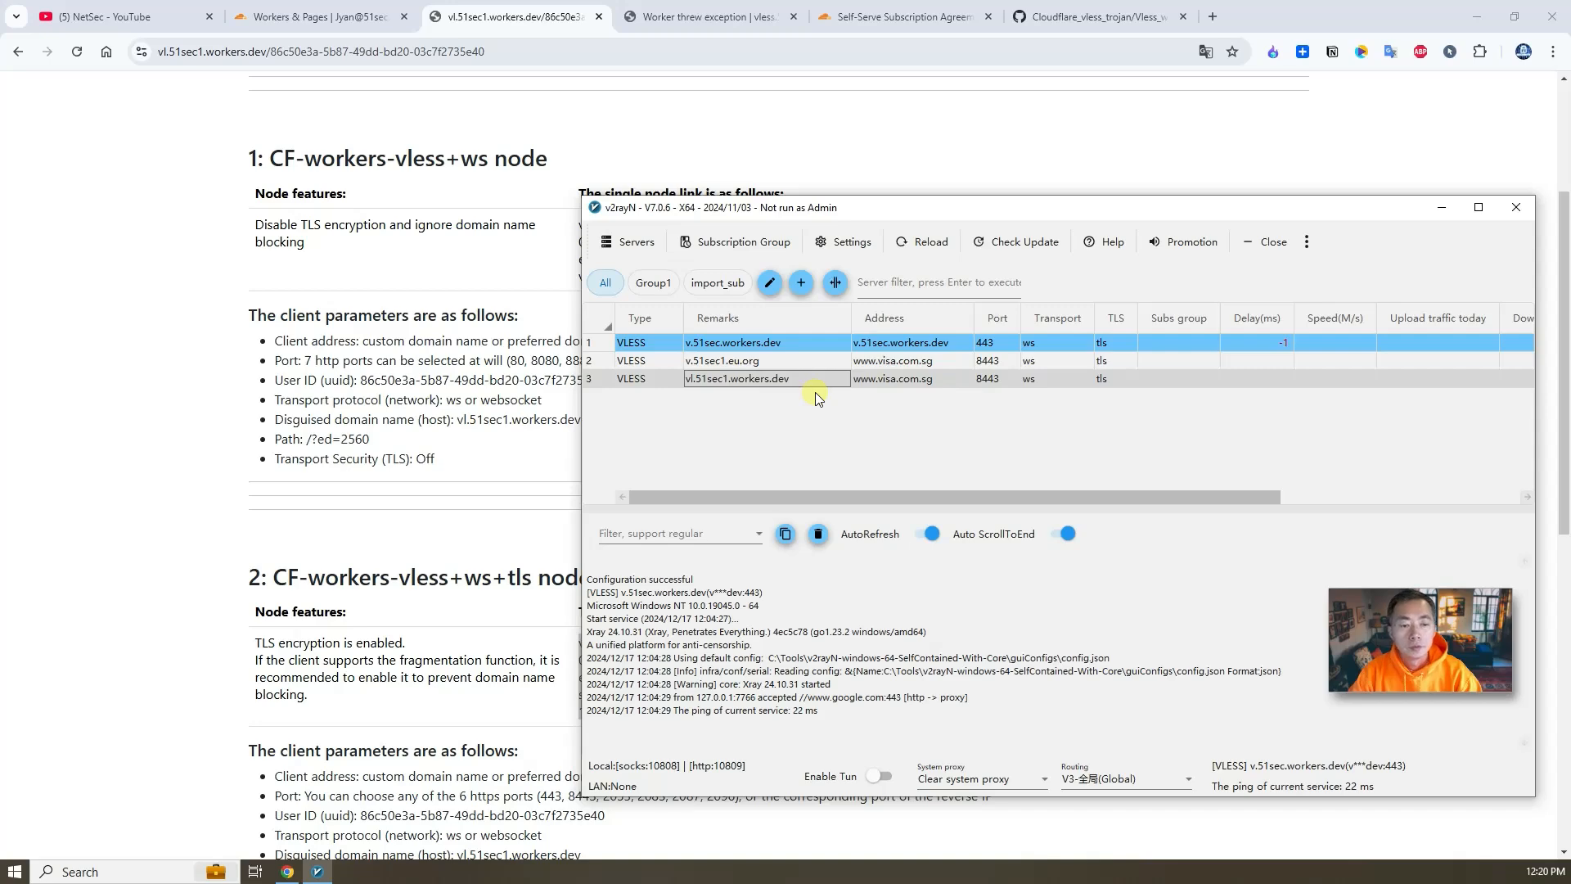
# - Review the imported vl51sec1.workers.dev server's settings in its edit dialog and cancel without changes
pyautogui.rightClick(818, 379)
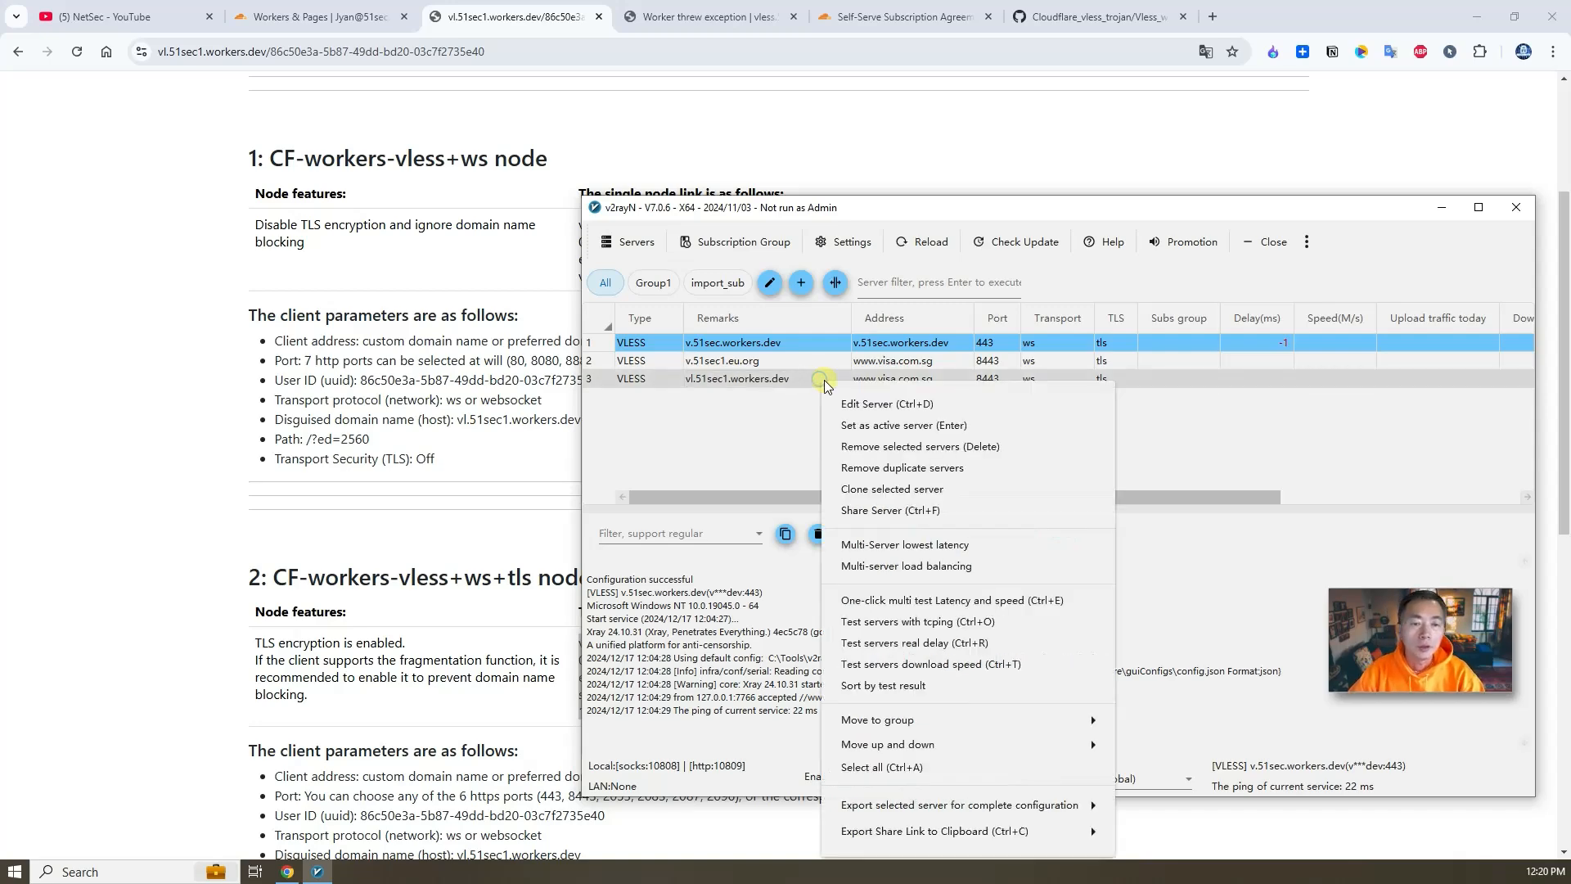
pyautogui.click(847, 403)
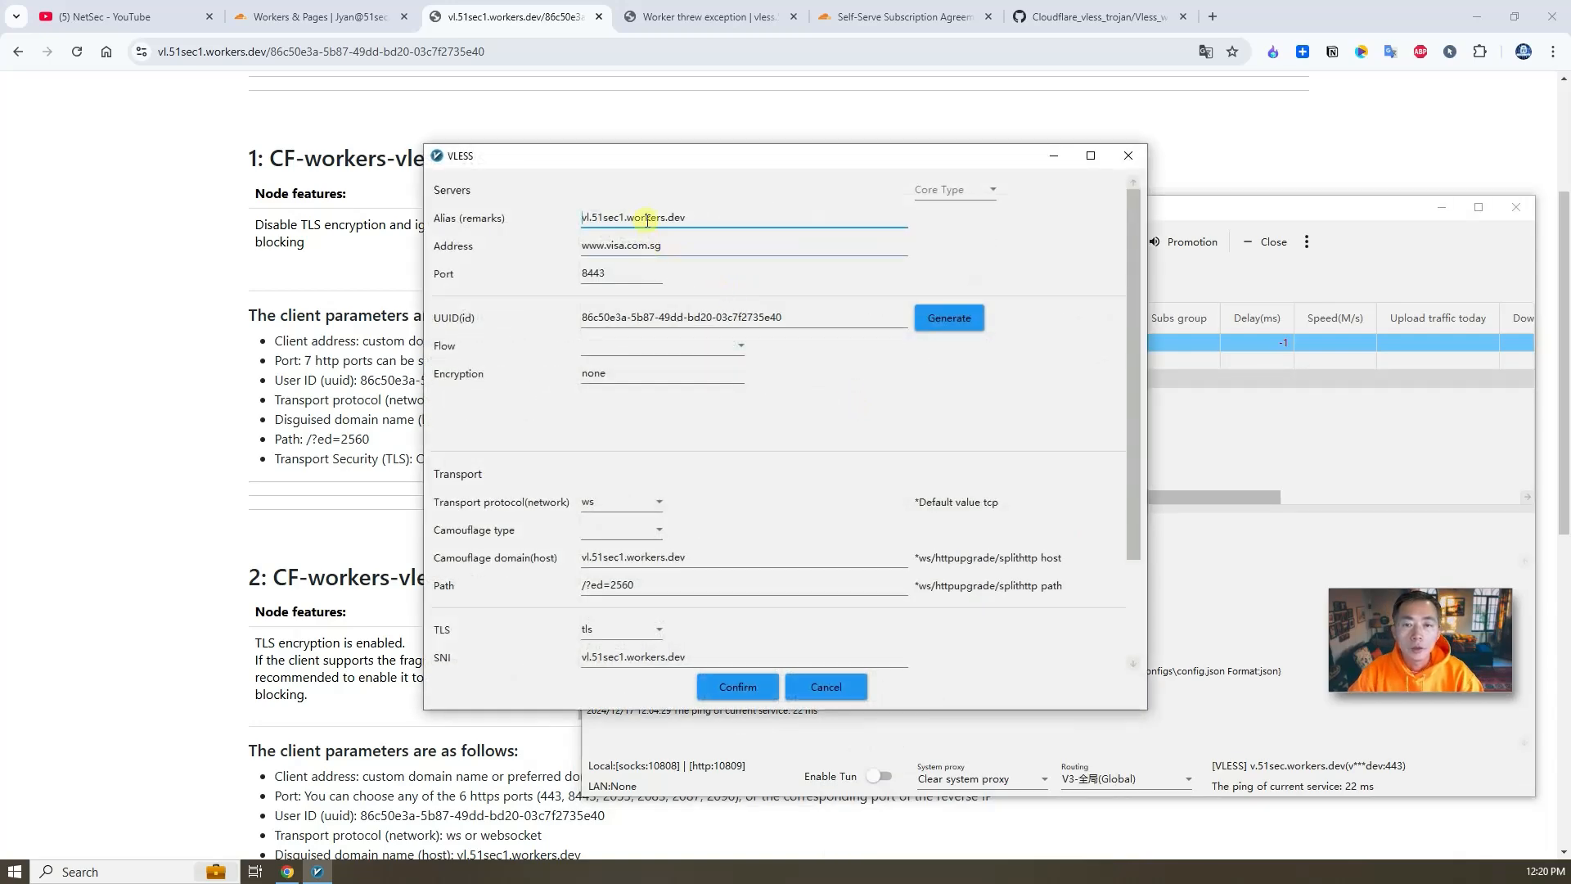
pyautogui.scroll(-1, 671, 376)
pyautogui.click(702, 519)
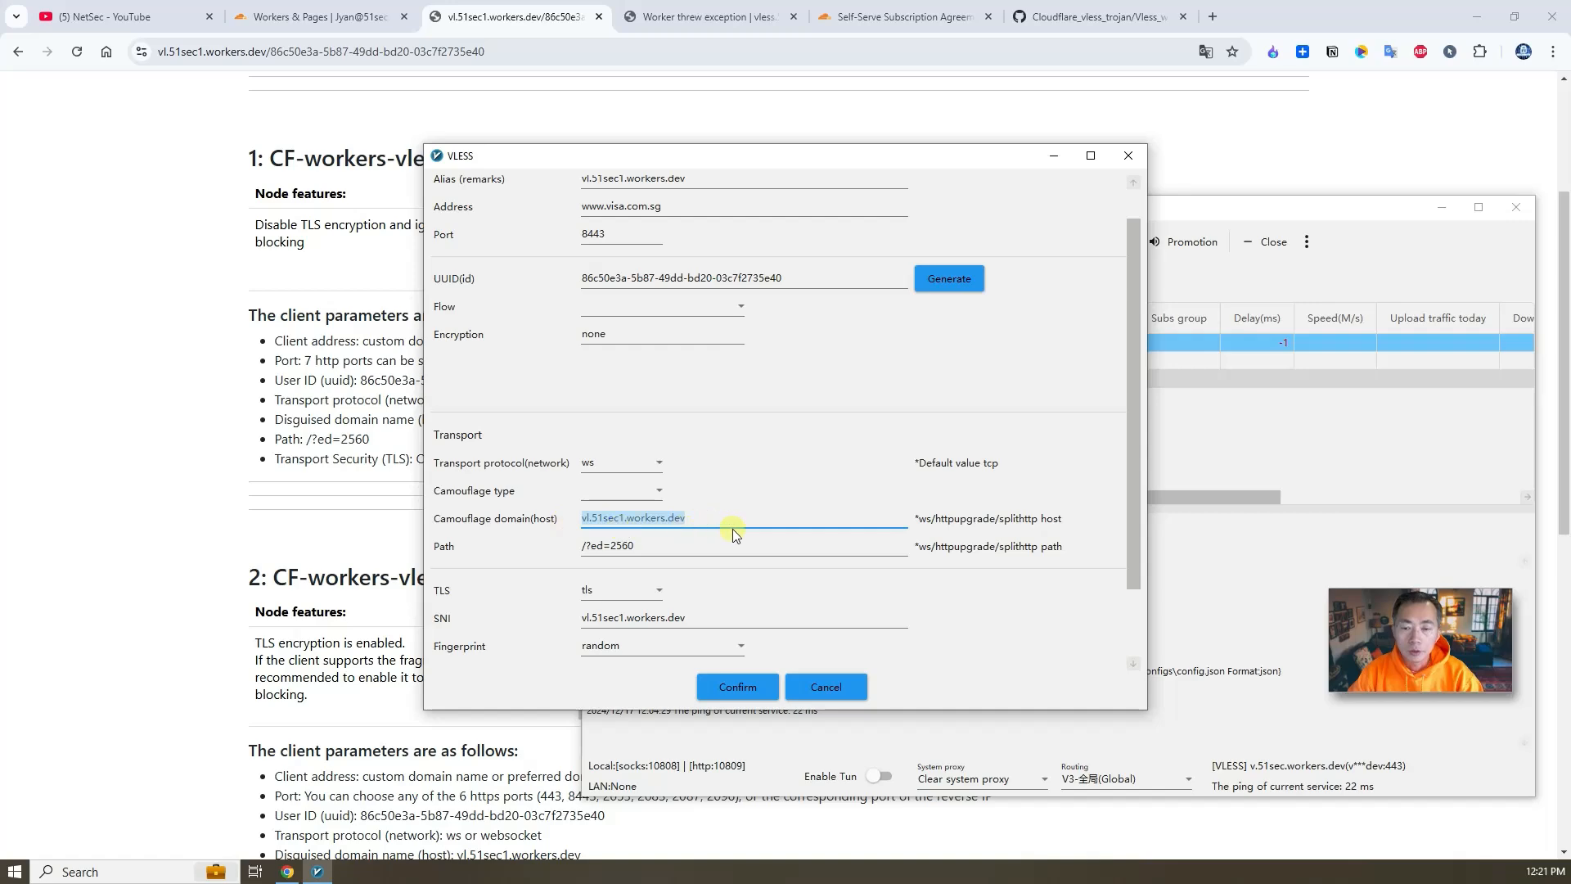
pyautogui.scroll(-1, 728, 564)
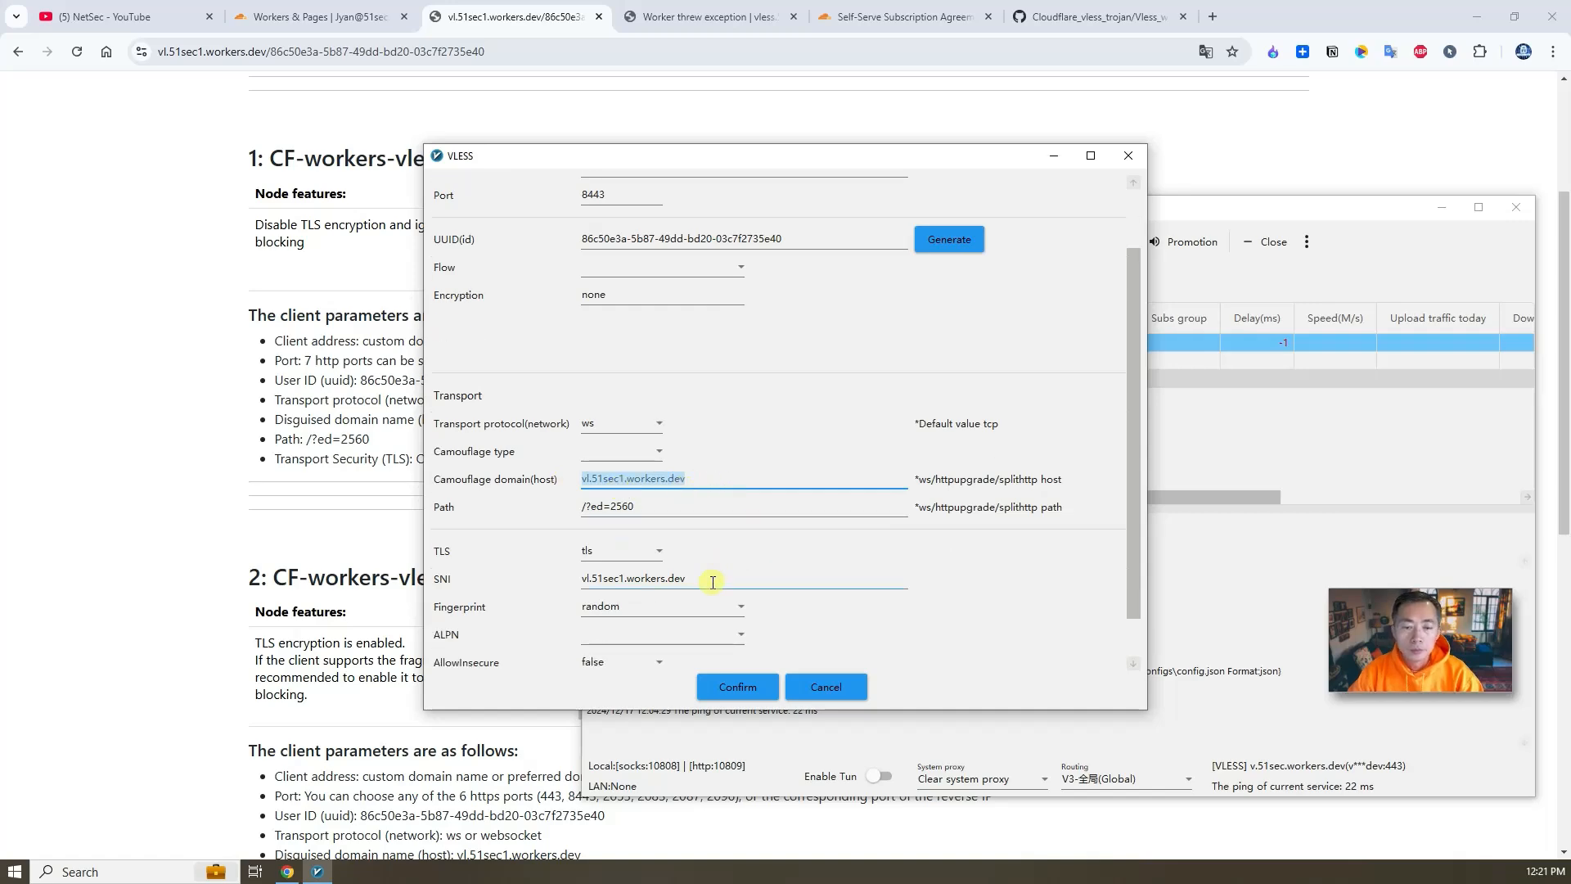
pyautogui.scroll(1, 734, 328)
pyautogui.click(798, 278)
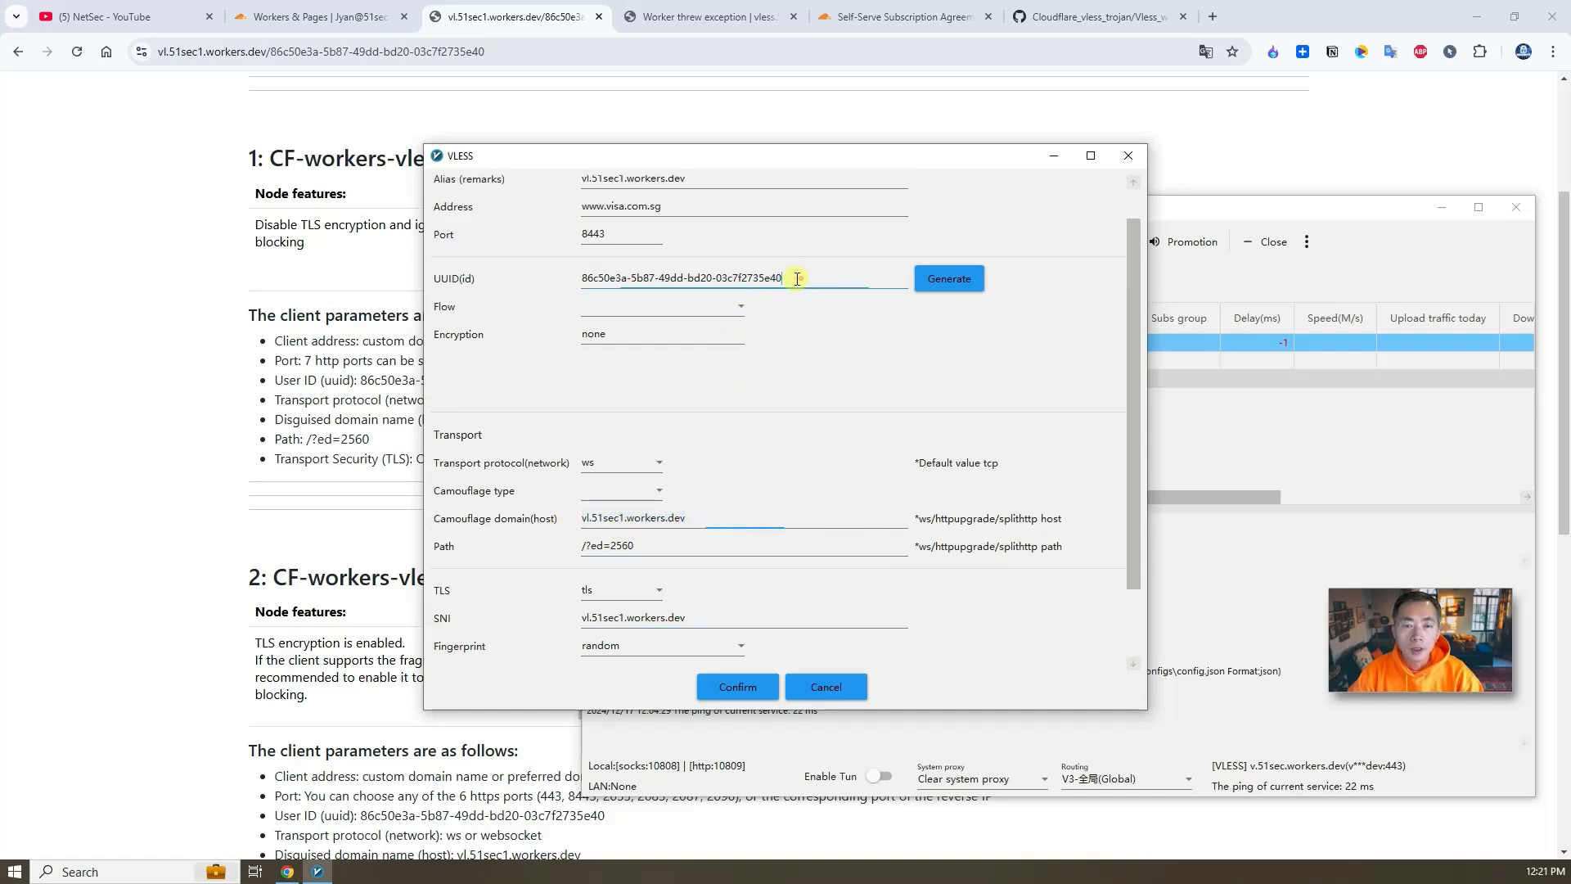
pyautogui.click(858, 685)
pyautogui.click(708, 500)
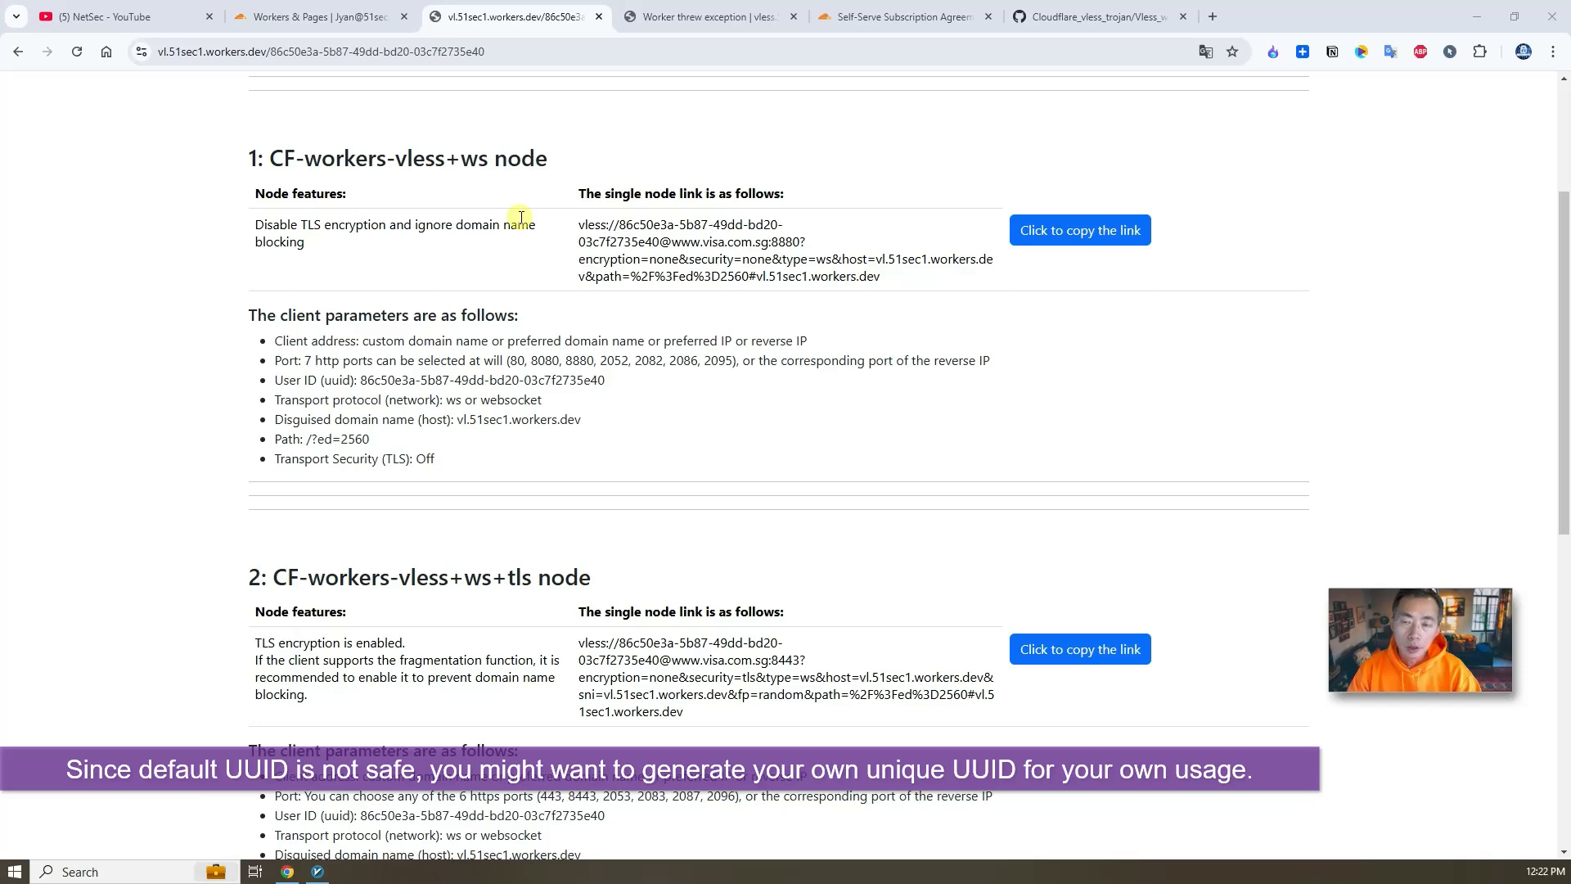
# - Read the repository README's table of variables that can be set in CF Vless nodes
pyautogui.click(1048, 14)
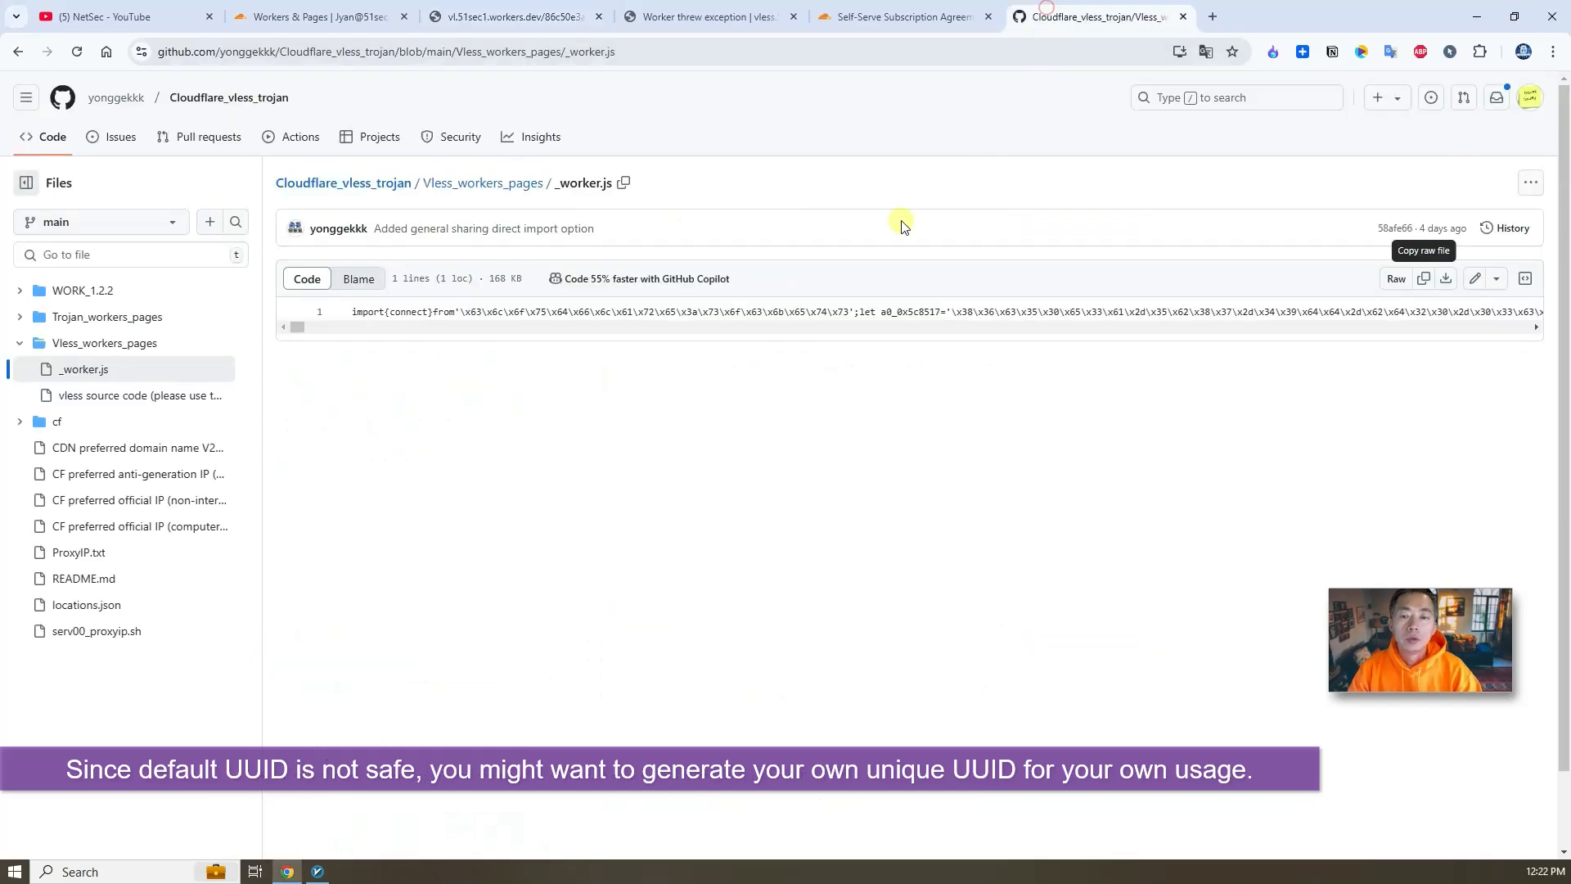
pyautogui.click(377, 180)
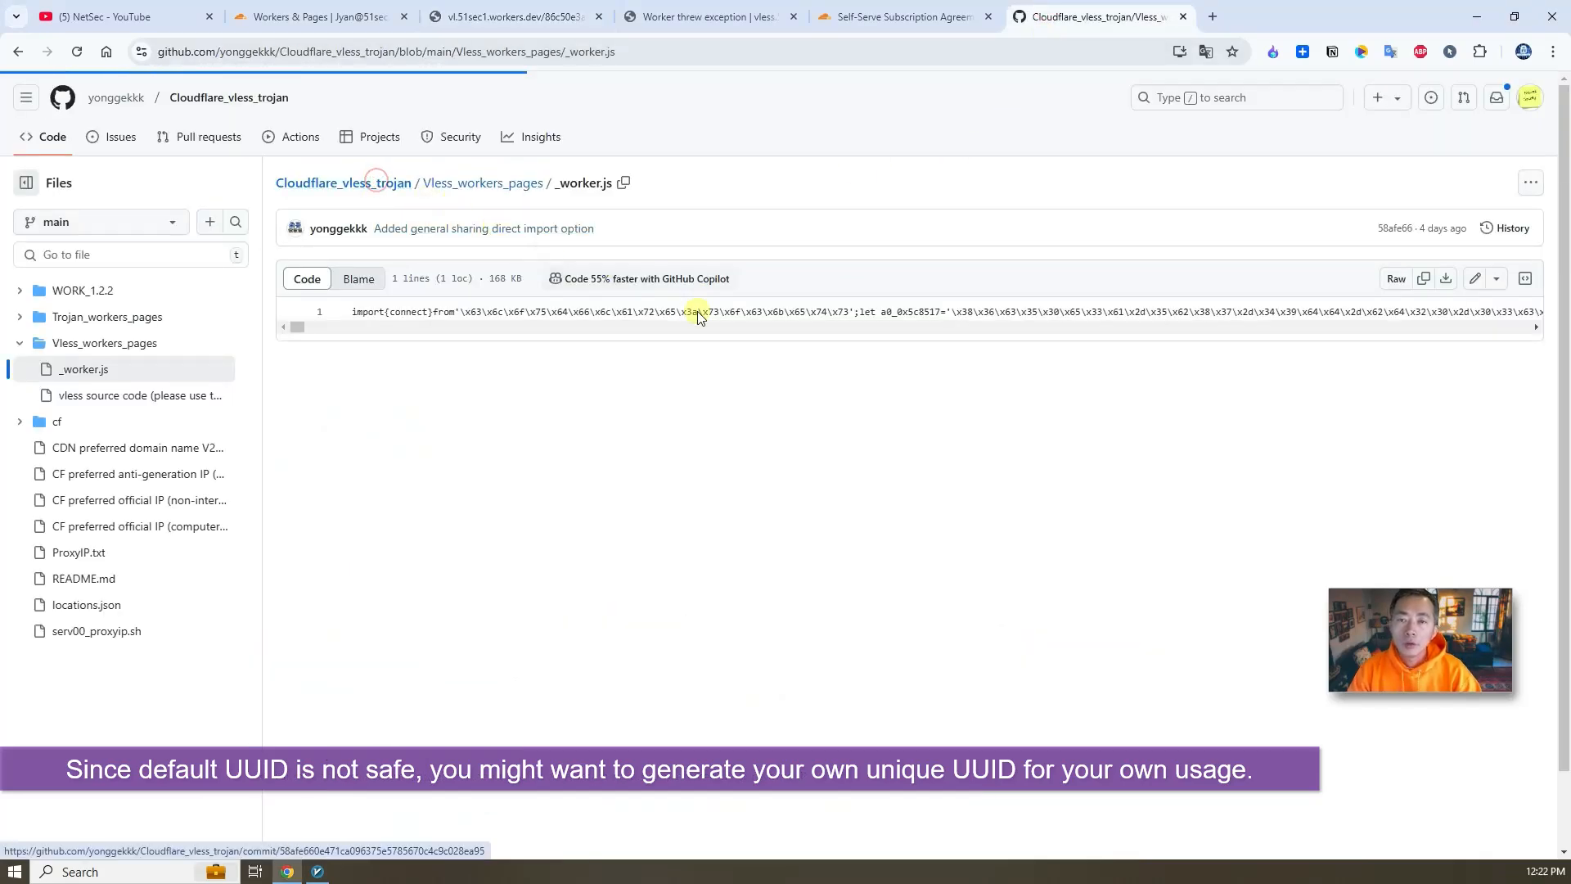
pyautogui.scroll(-3, 621, 450)
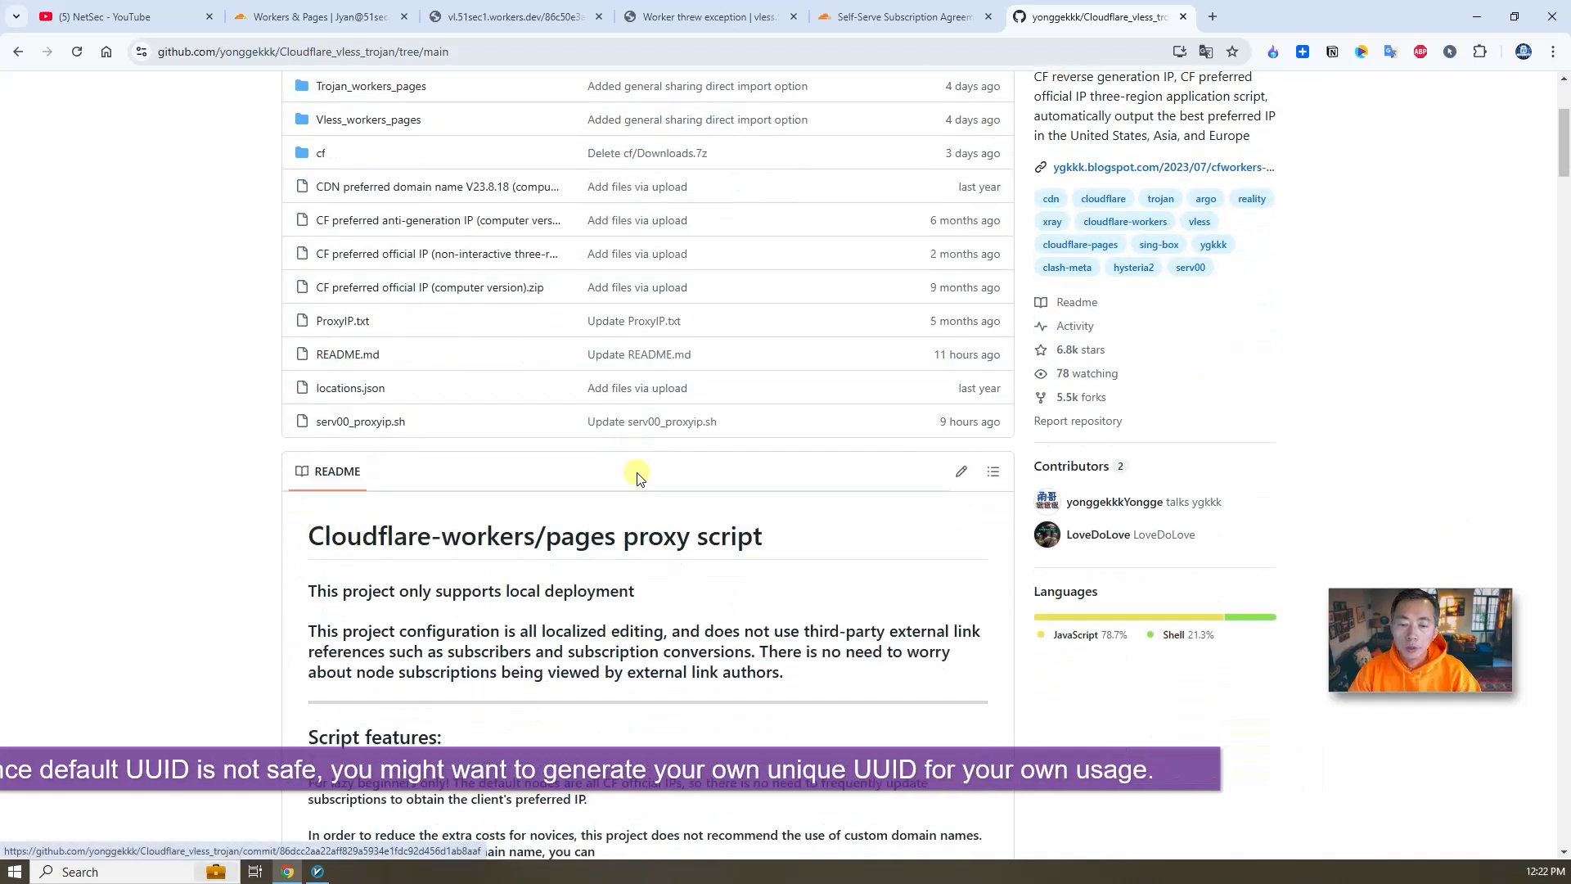
pyautogui.scroll(-10, 639, 478)
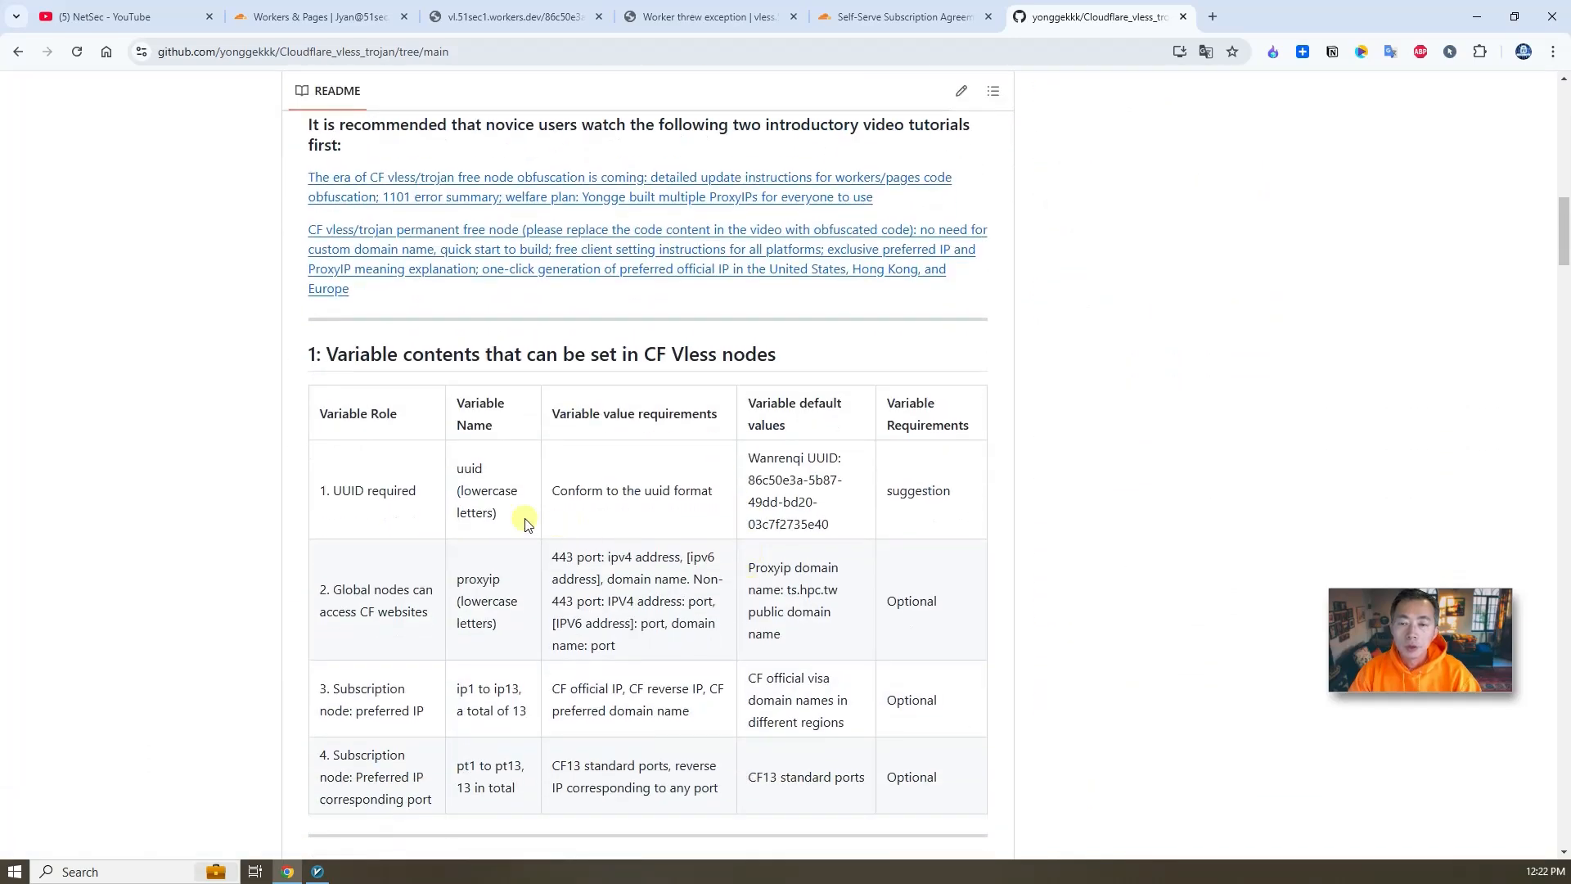
pyautogui.moveTo(487, 470); pyautogui.dragTo(456, 473)
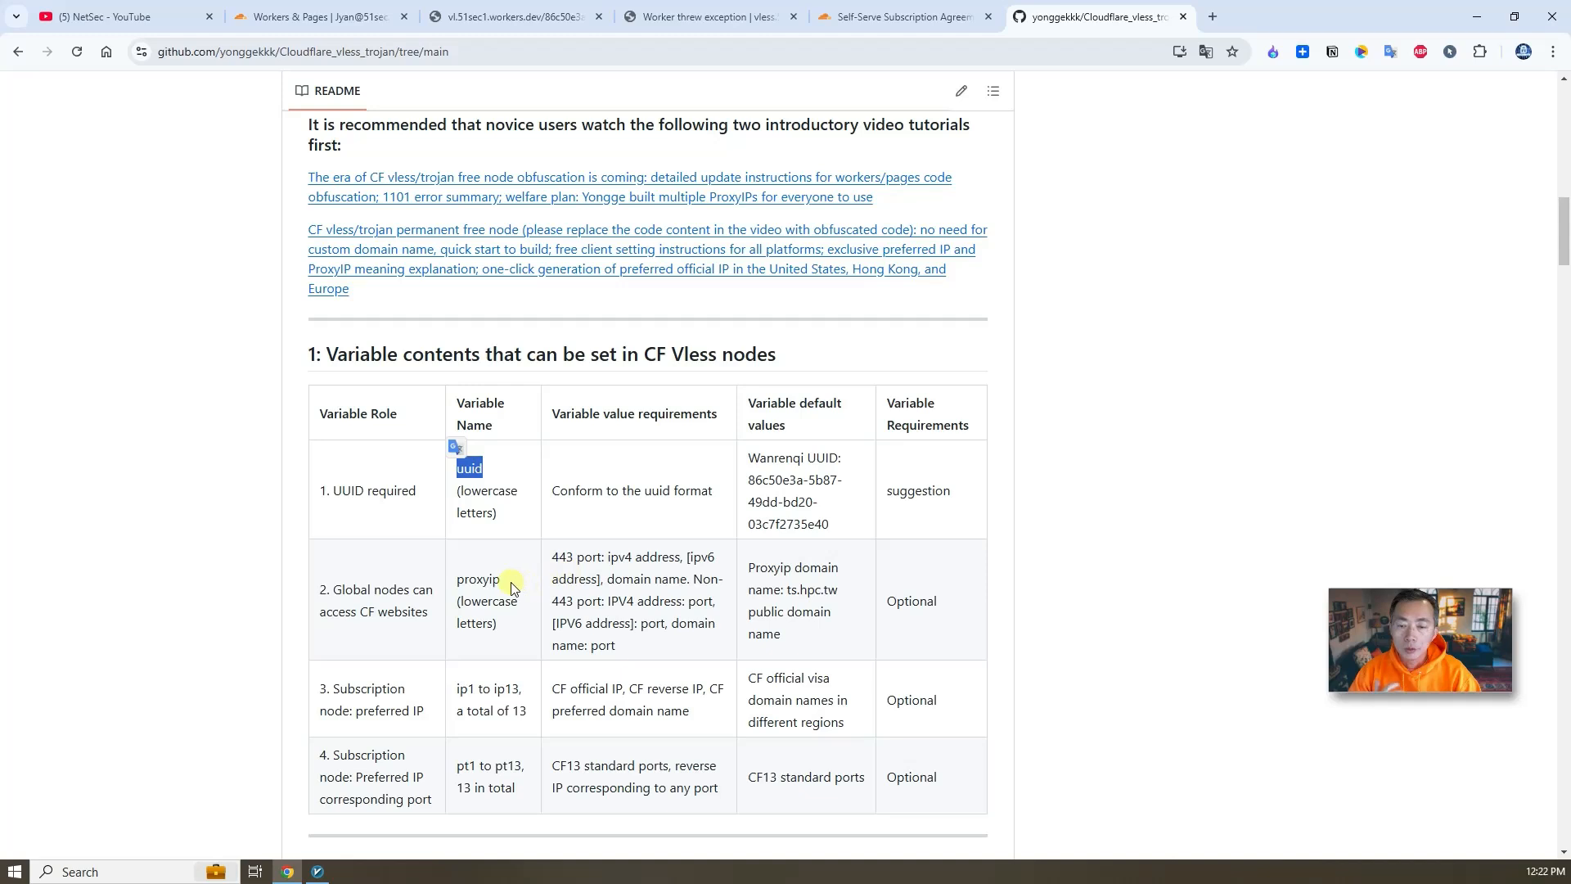
pyautogui.moveTo(513, 588); pyautogui.dragTo(455, 581)
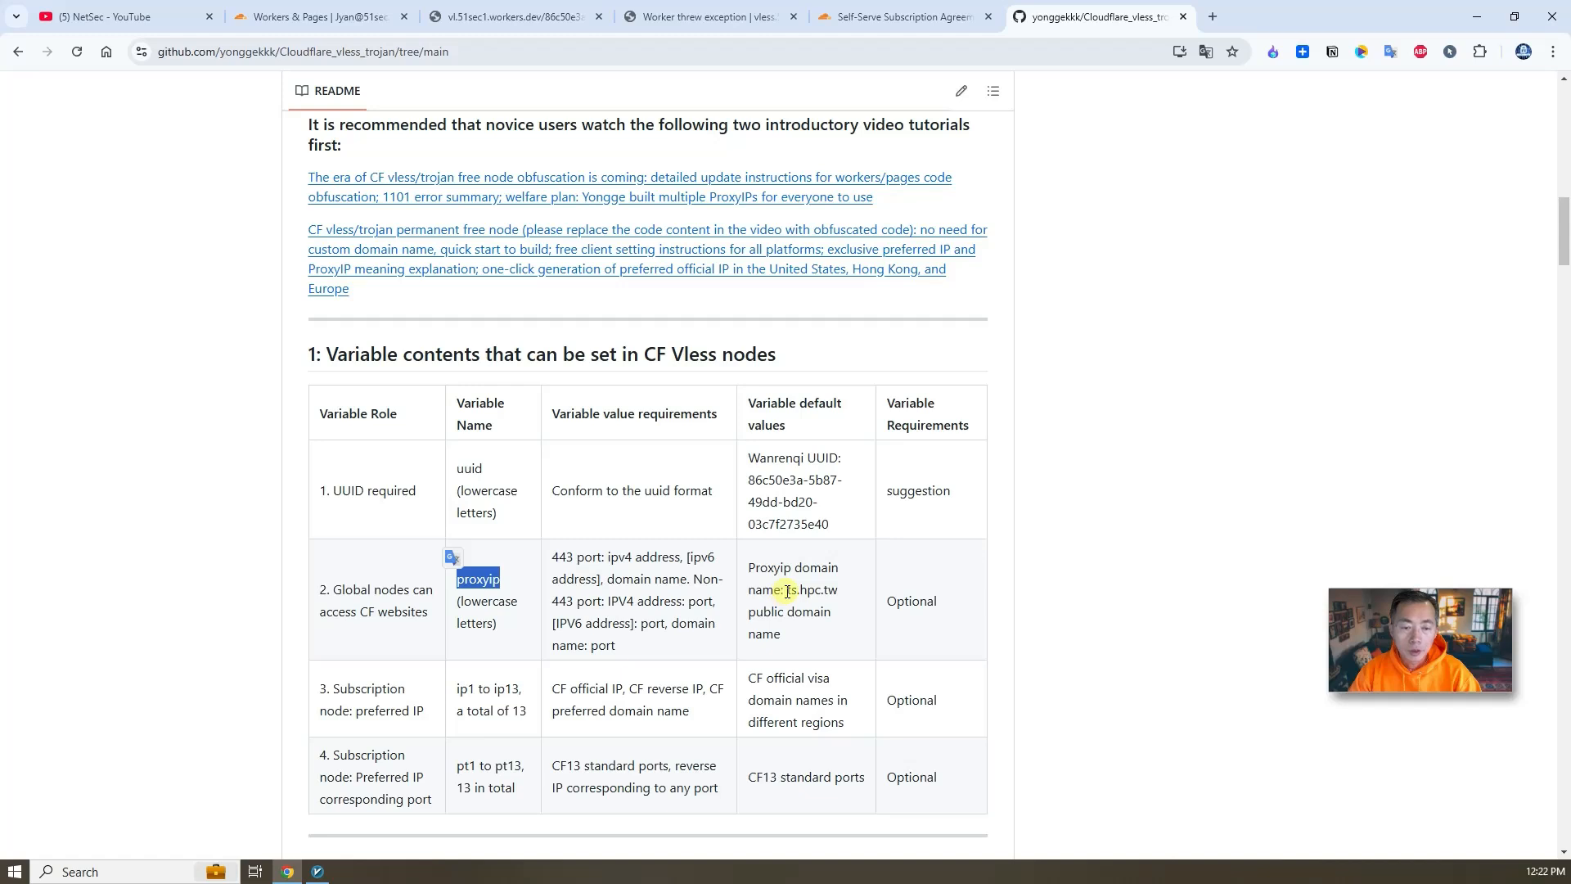
pyautogui.moveTo(787, 590); pyautogui.dragTo(849, 596)
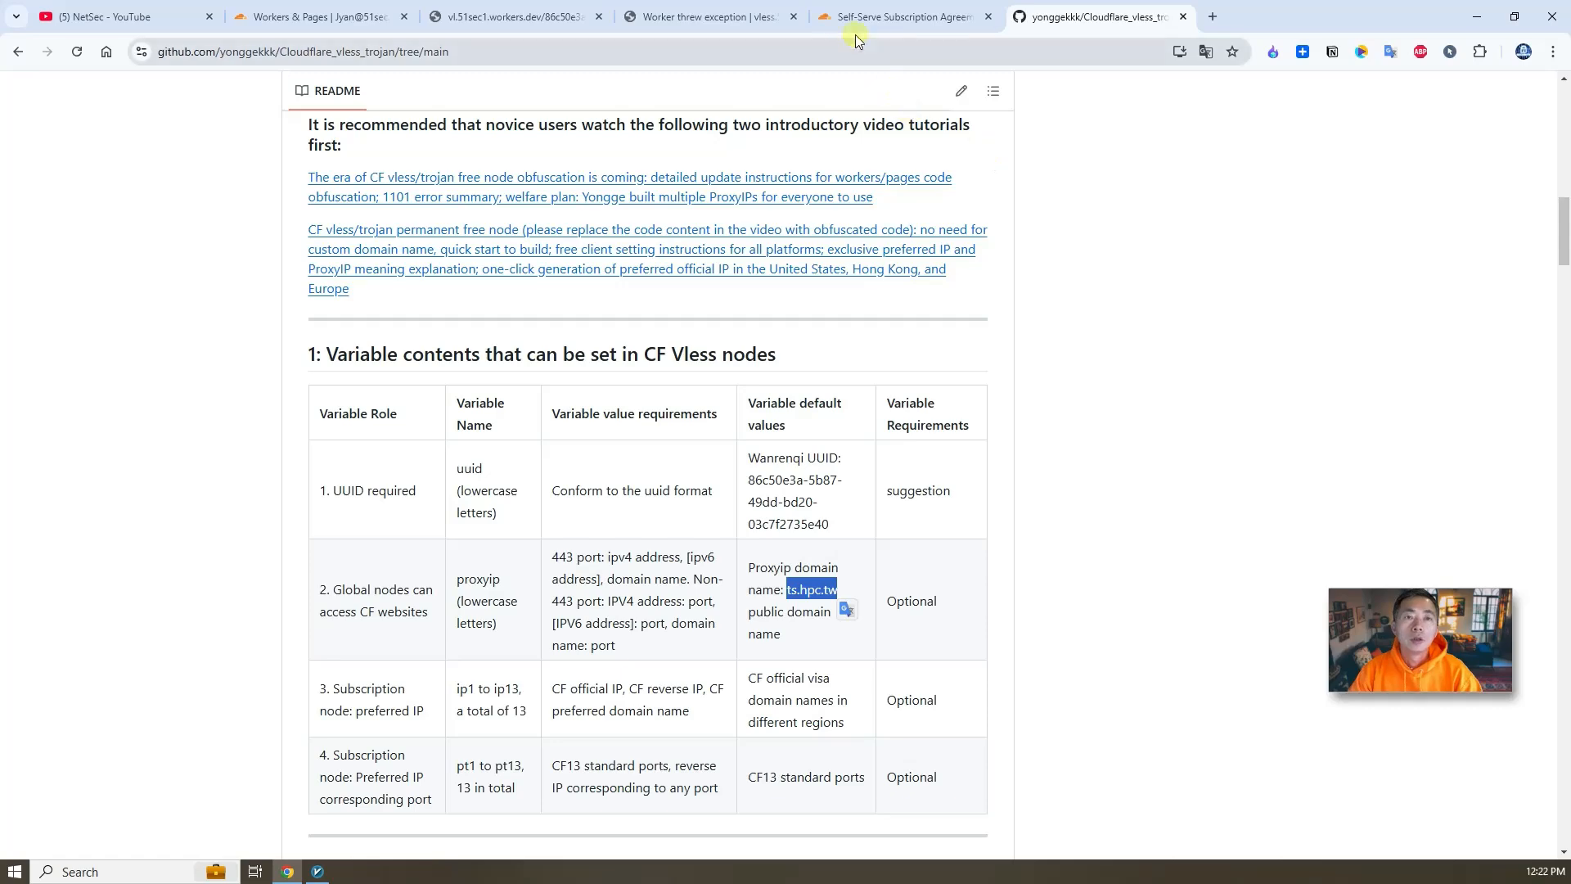
# - Open the vl worker's settings and start adding a text environment variable under Variables and Secrets
pyautogui.click(827, 24)
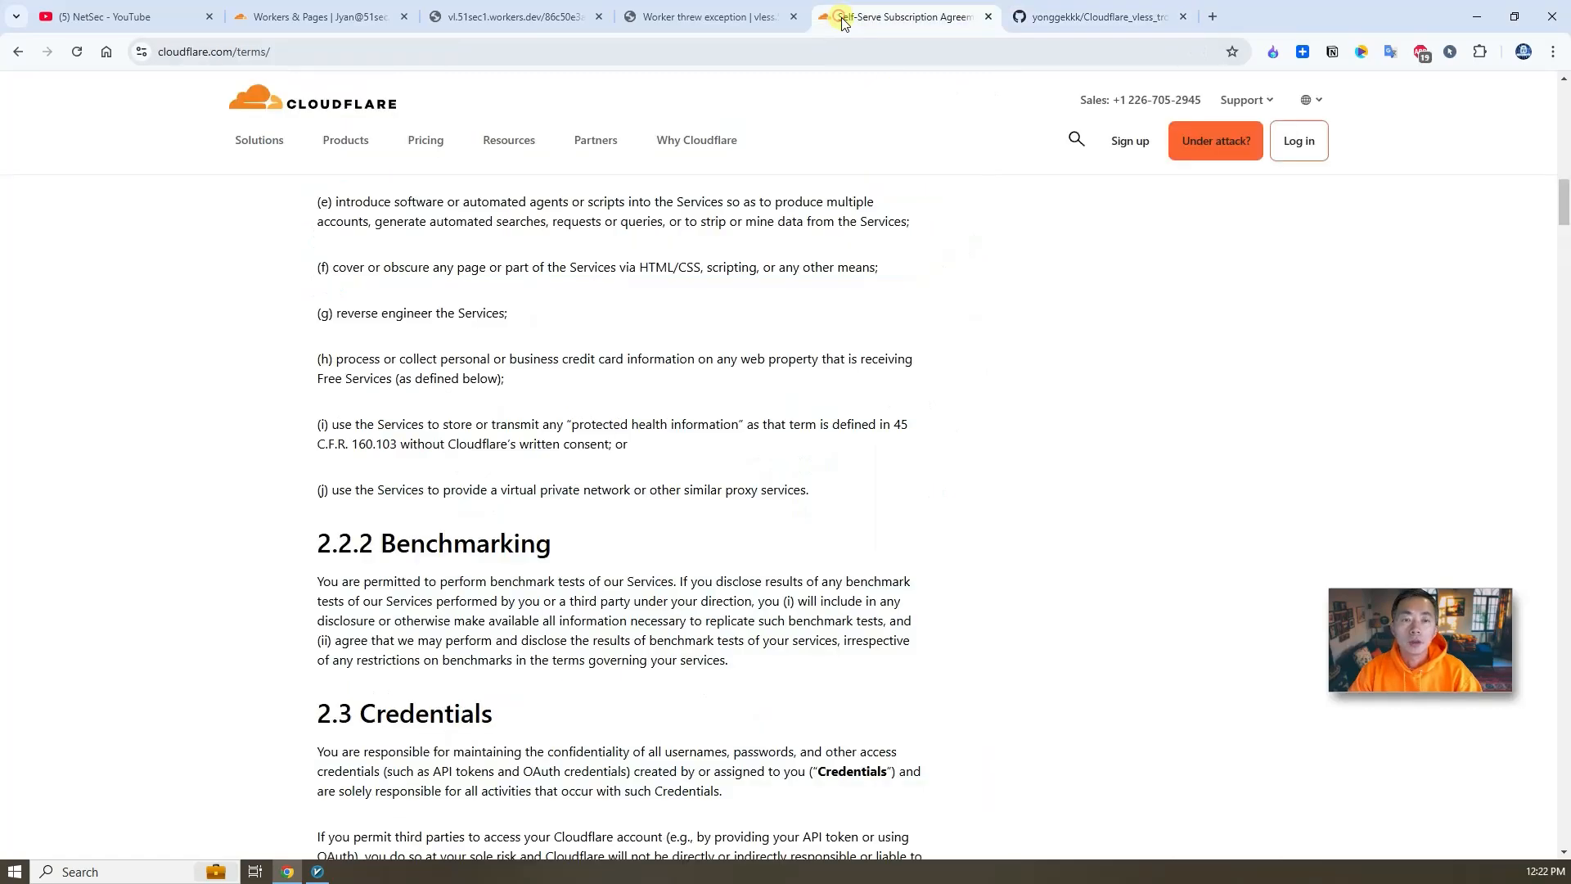
pyautogui.click(311, 10)
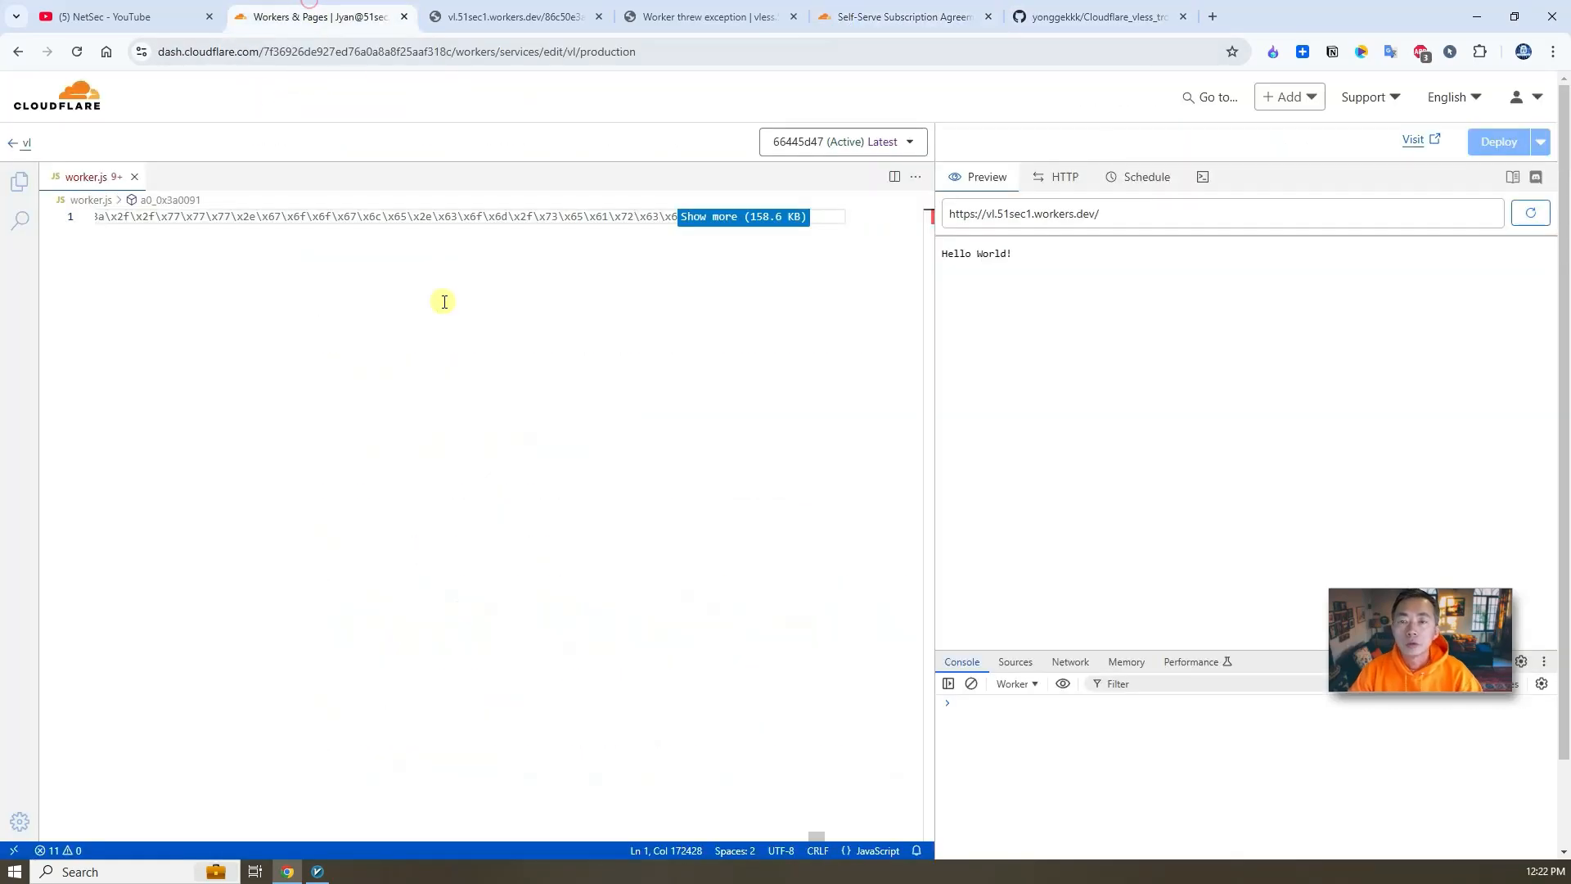
pyautogui.click(13, 148)
pyautogui.click(638, 187)
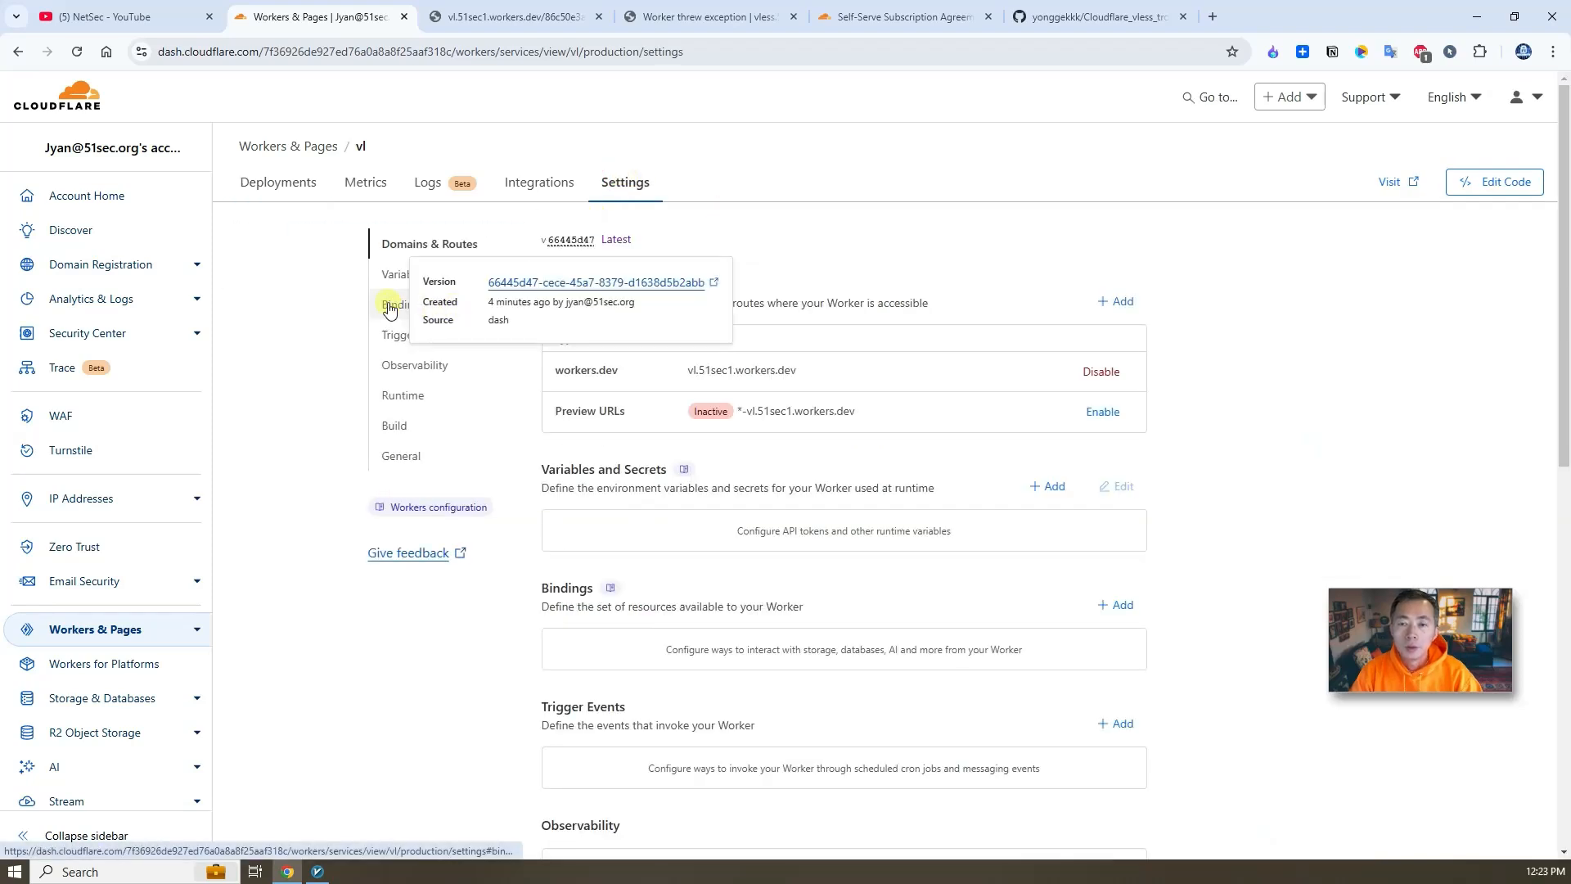
pyautogui.click(391, 306)
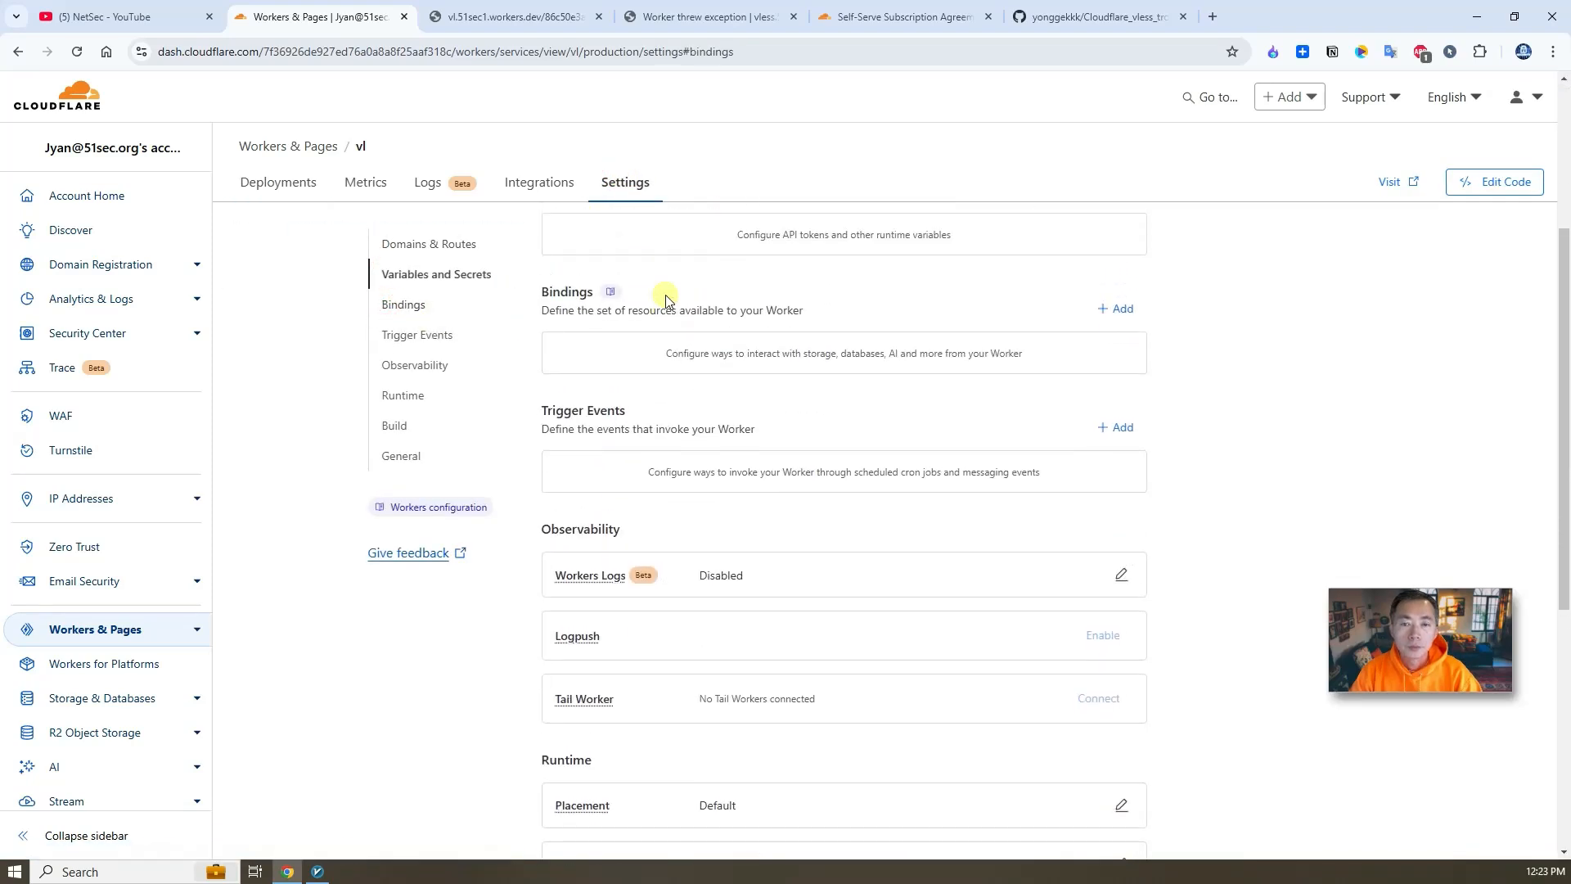
pyautogui.scroll(3, 655, 294)
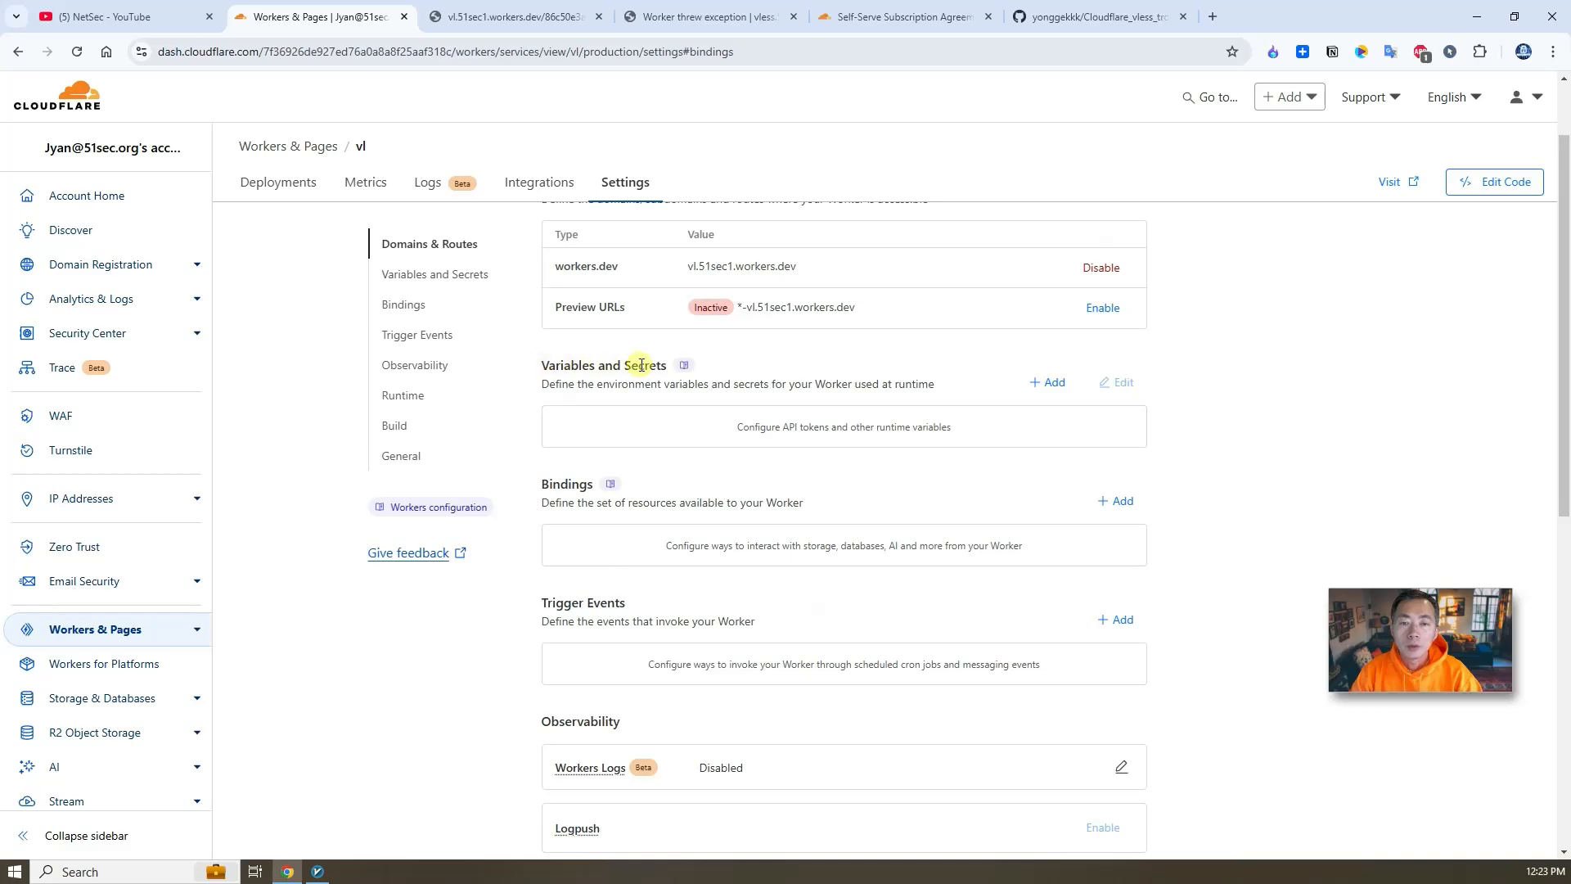
pyautogui.click(1048, 382)
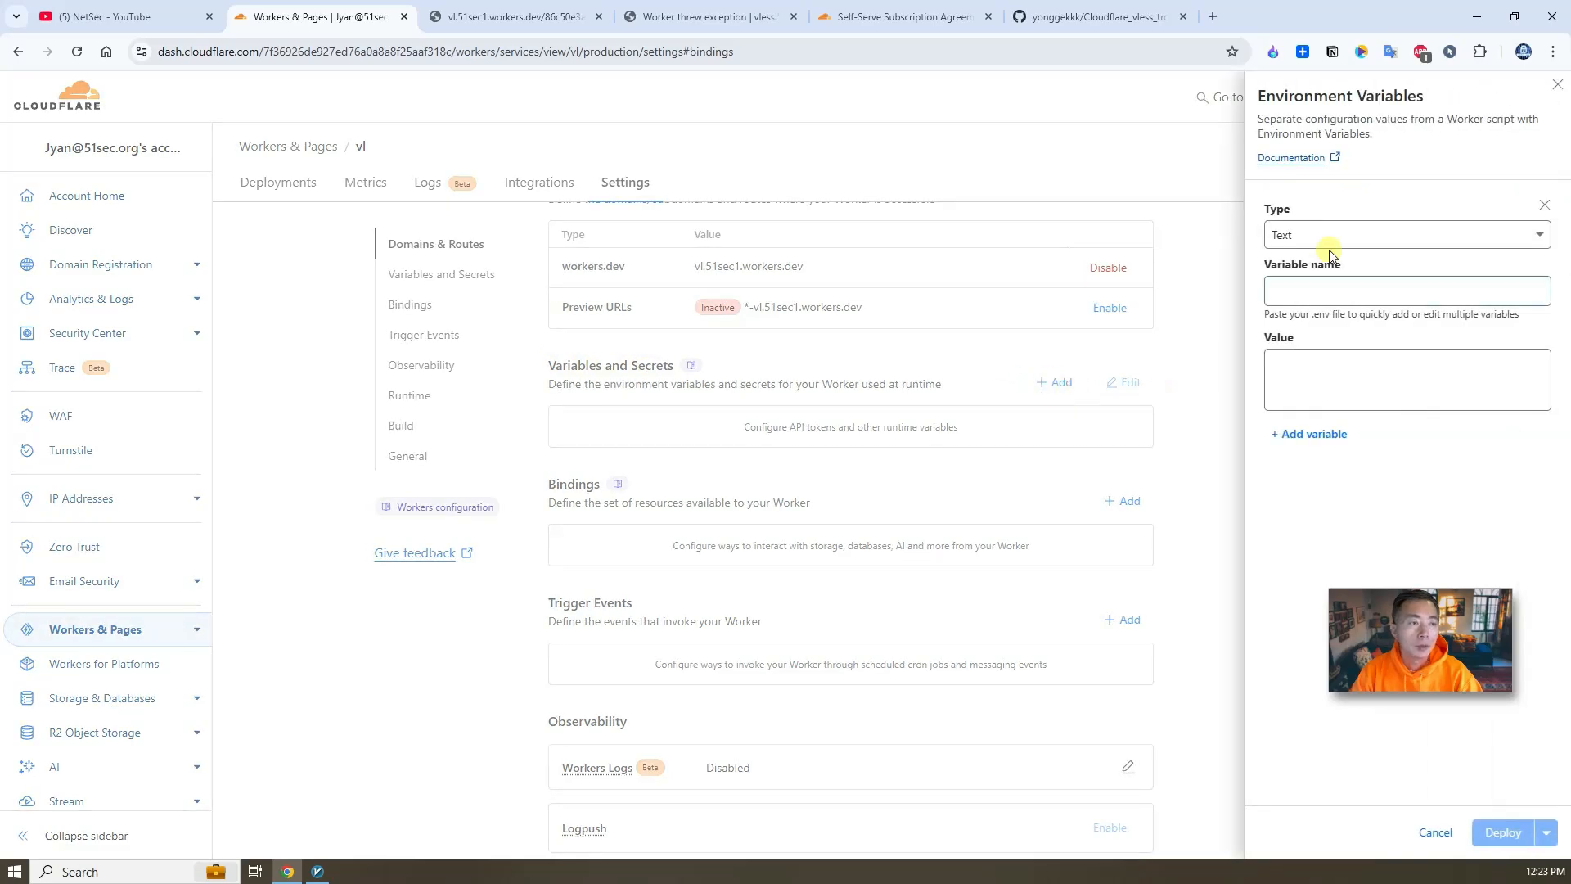
pyautogui.click(1309, 291)
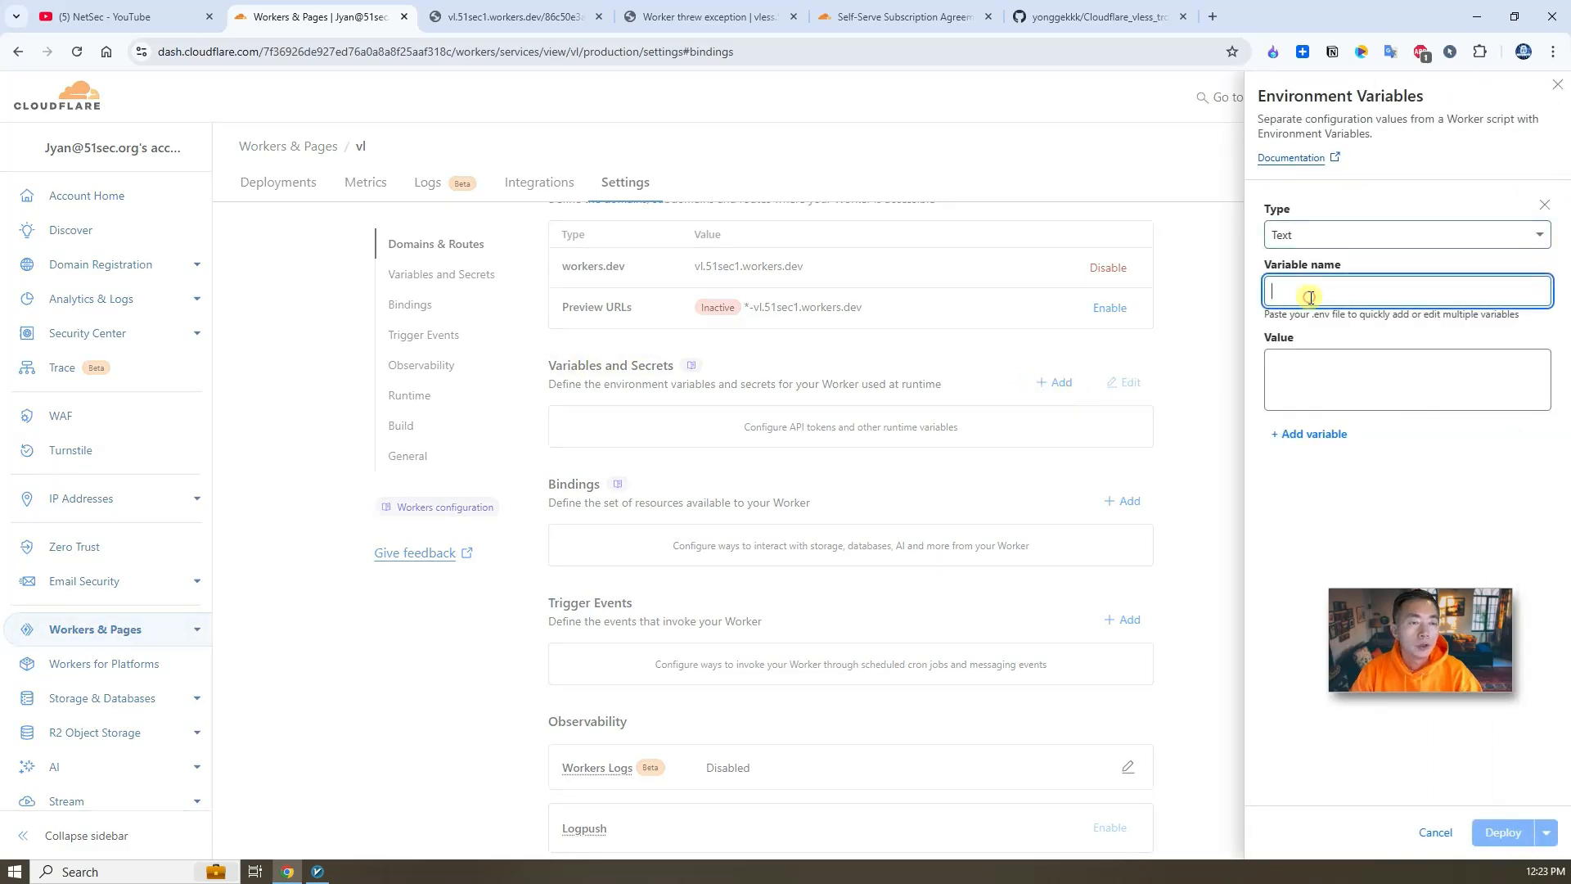
# - Copy the variable name uuid from the README and enter it as the variable name
pyautogui.click(1059, 18)
pyautogui.doubleClick(482, 473)
pyautogui.hotkey('ctrl', 'c')
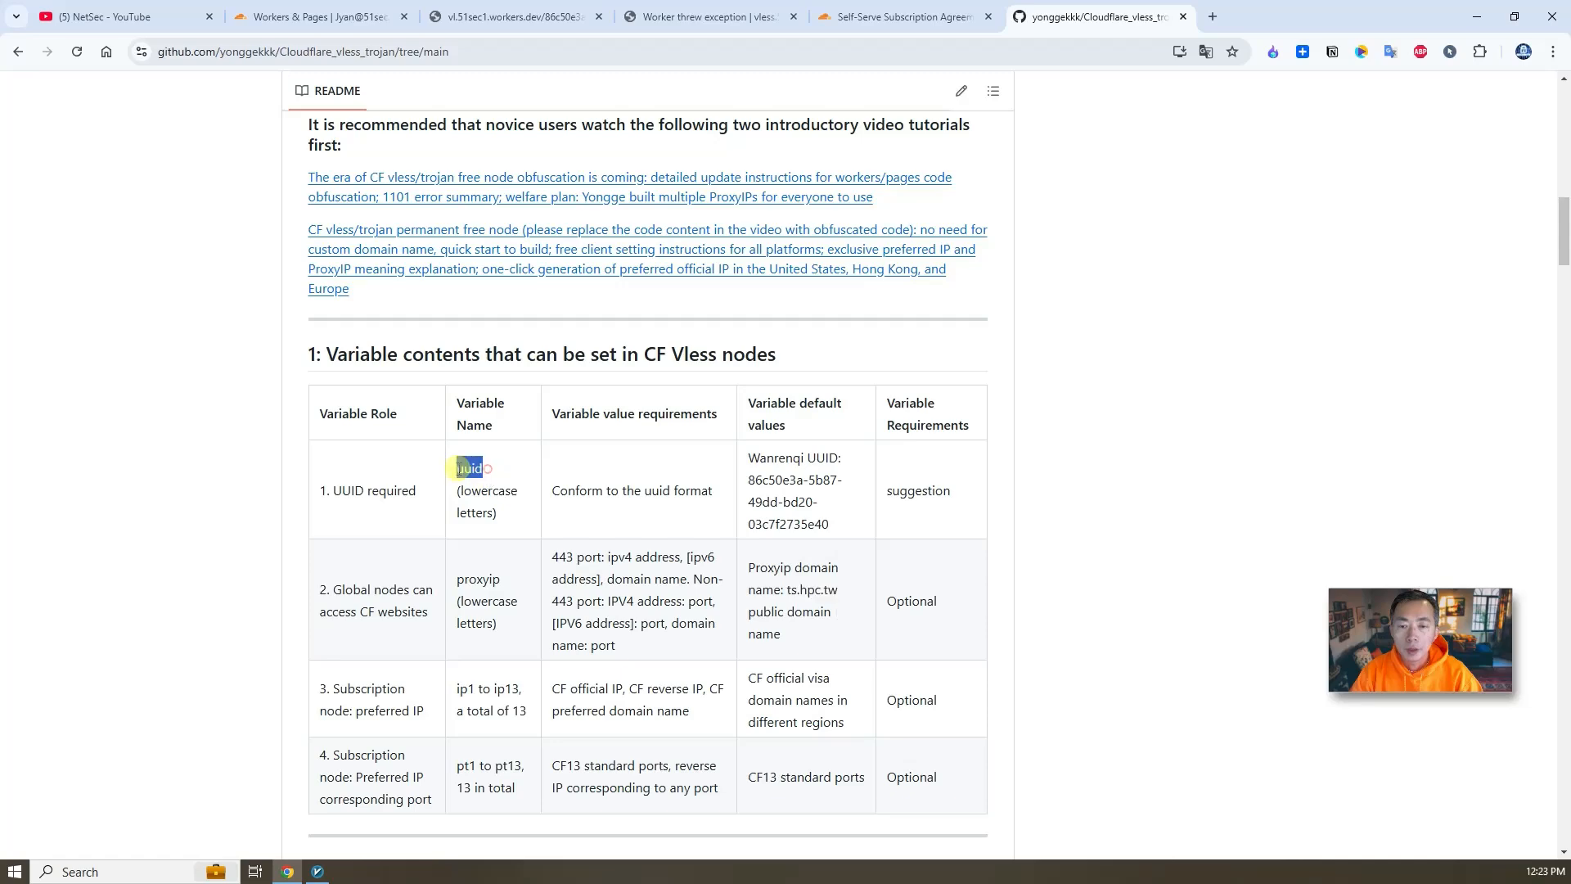
pyautogui.click(365, 18)
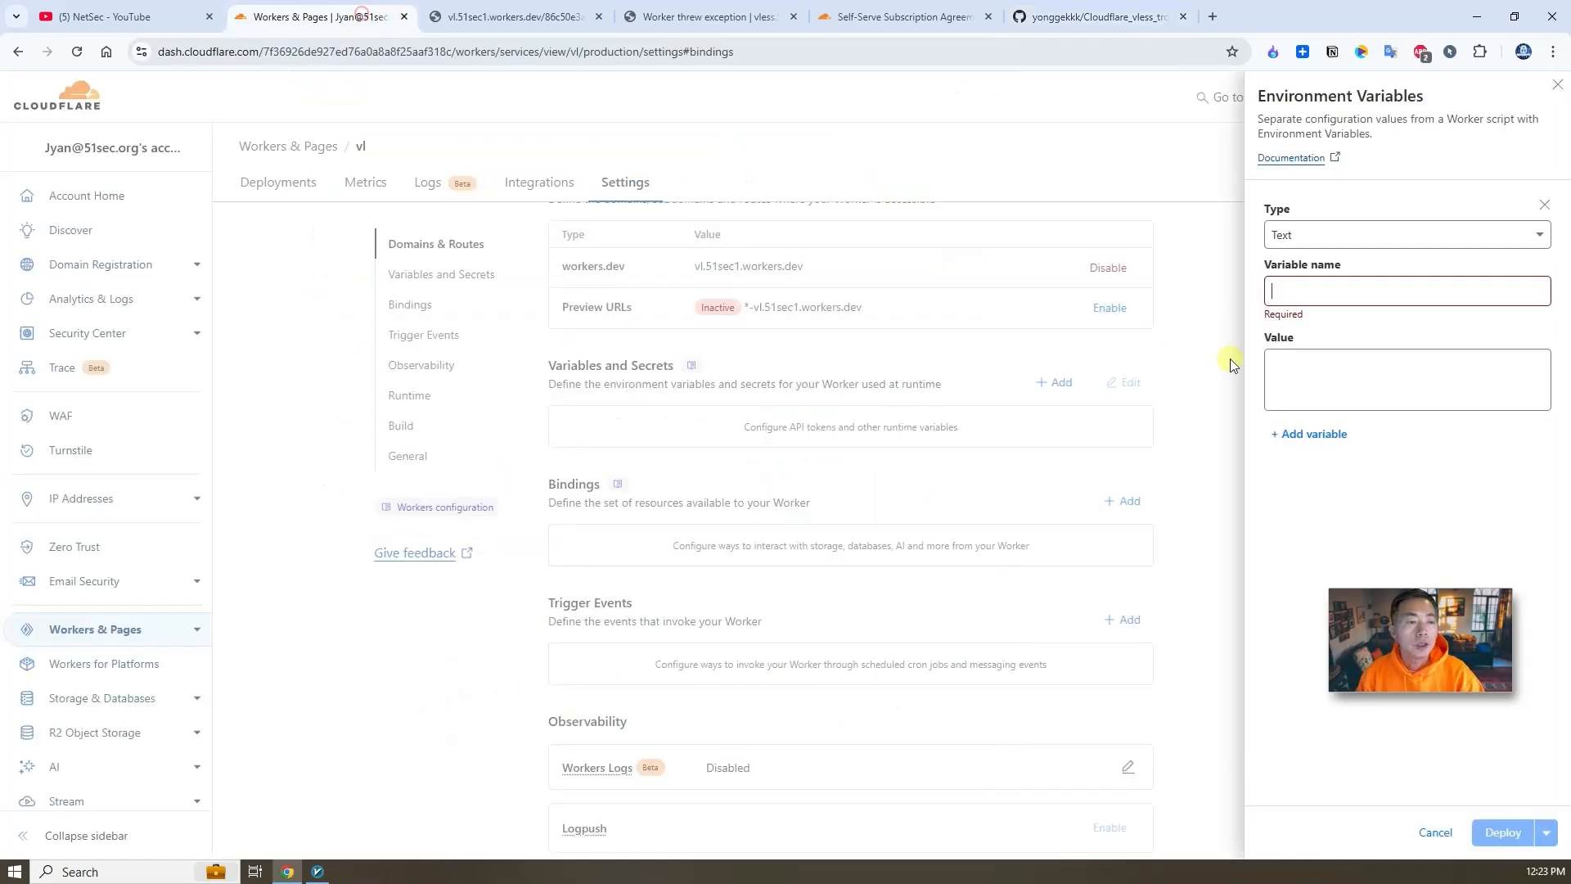
pyautogui.hotkey('ctrl', 'v')
pyautogui.click(1325, 367)
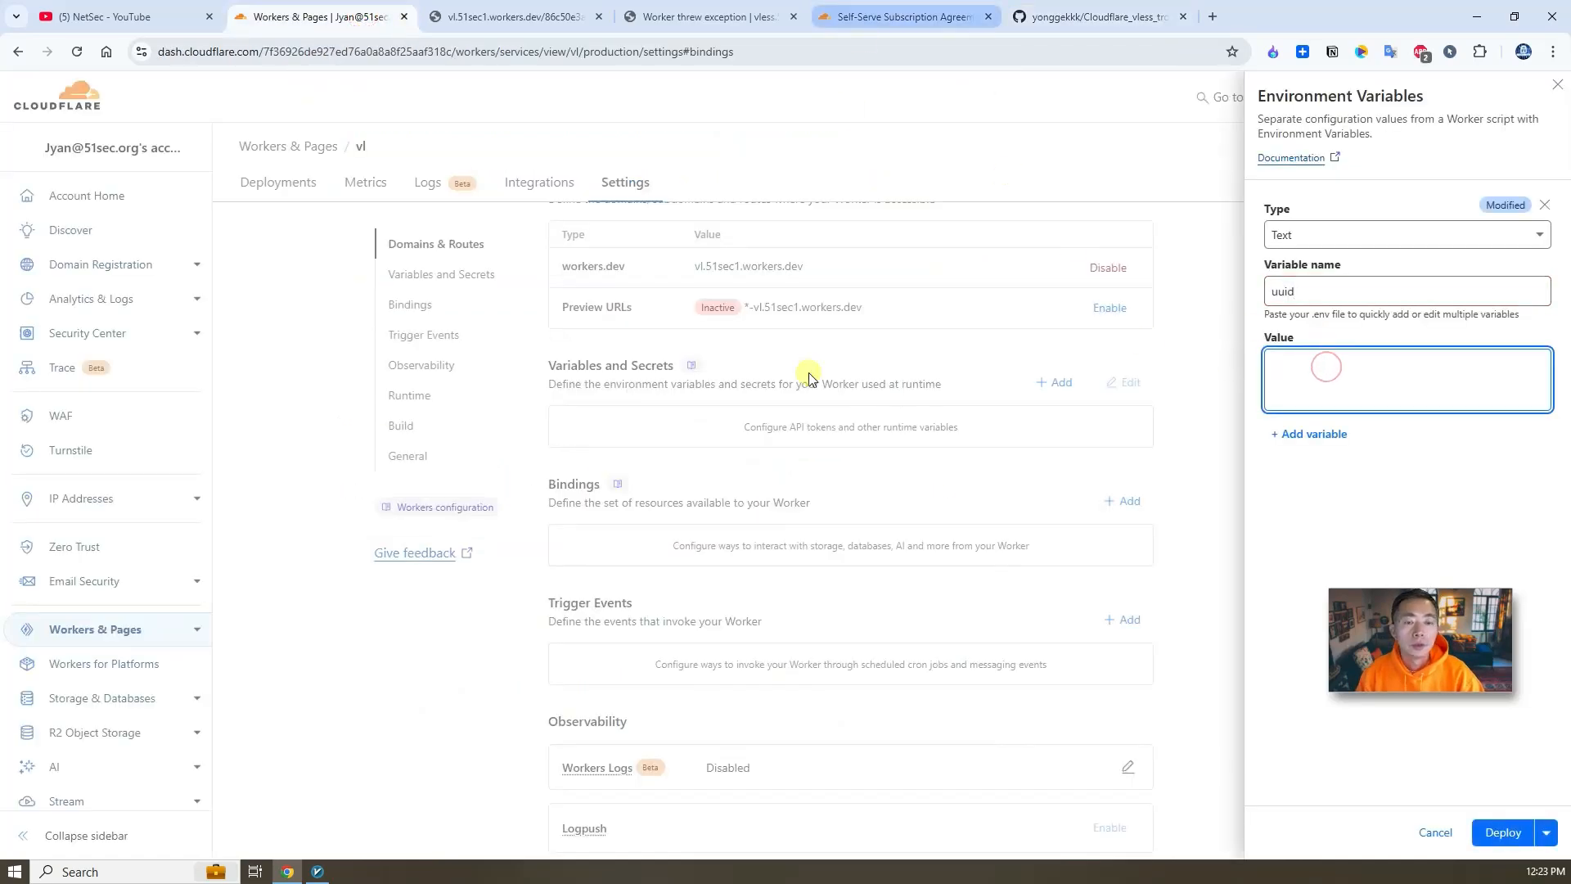
# - Generate a new UUID in the vl51sec1.workers.dev server's edit dialog in v2rayN and copy it
pyautogui.click(317, 871)
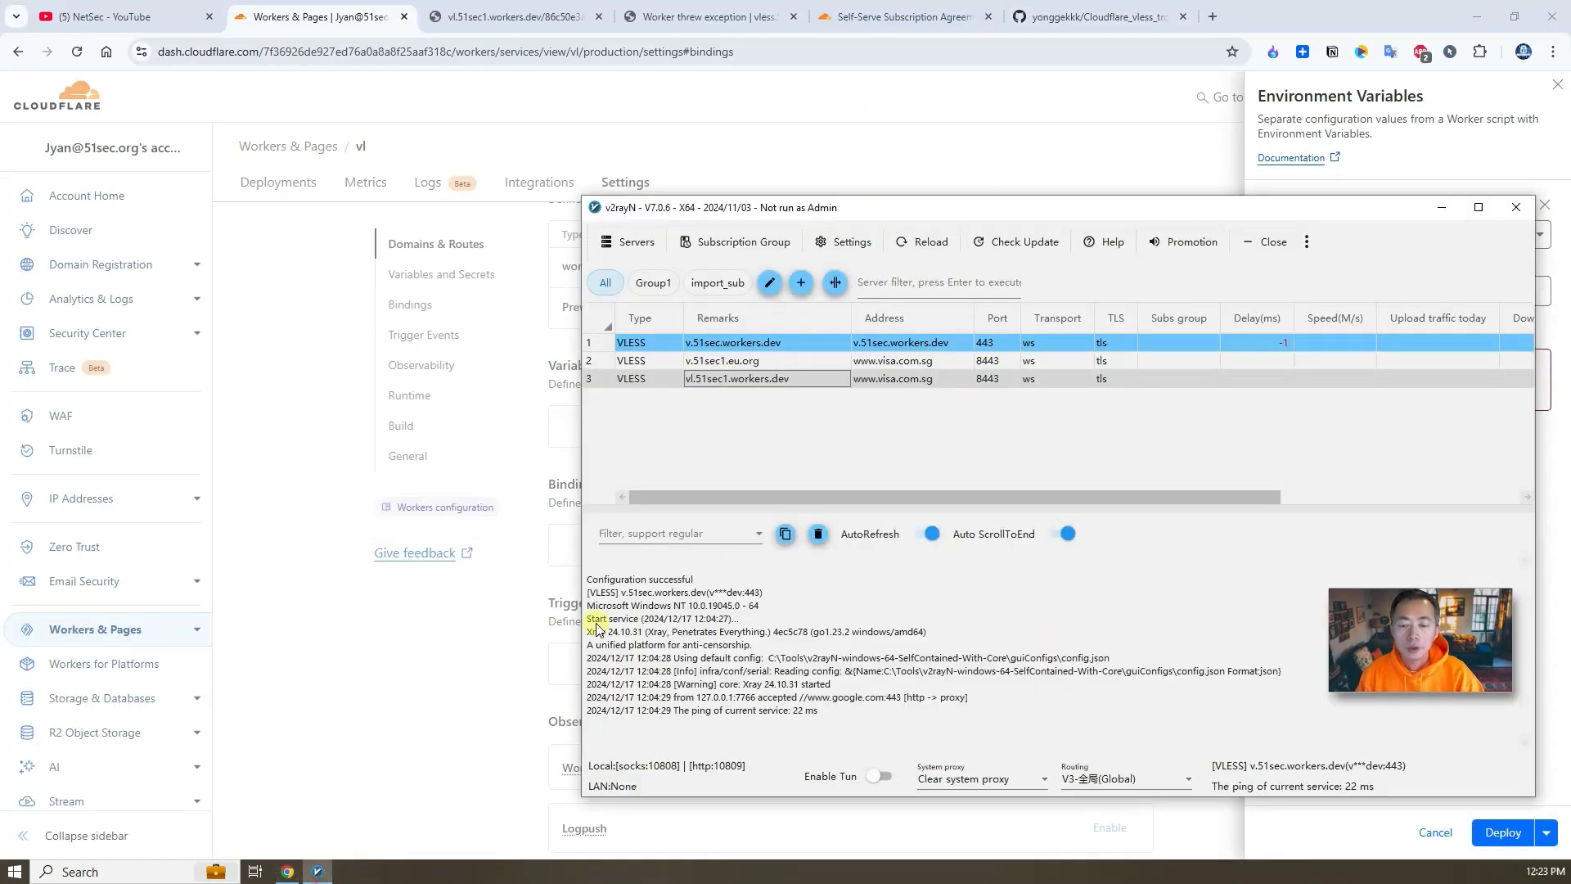
pyautogui.doubleClick(794, 381)
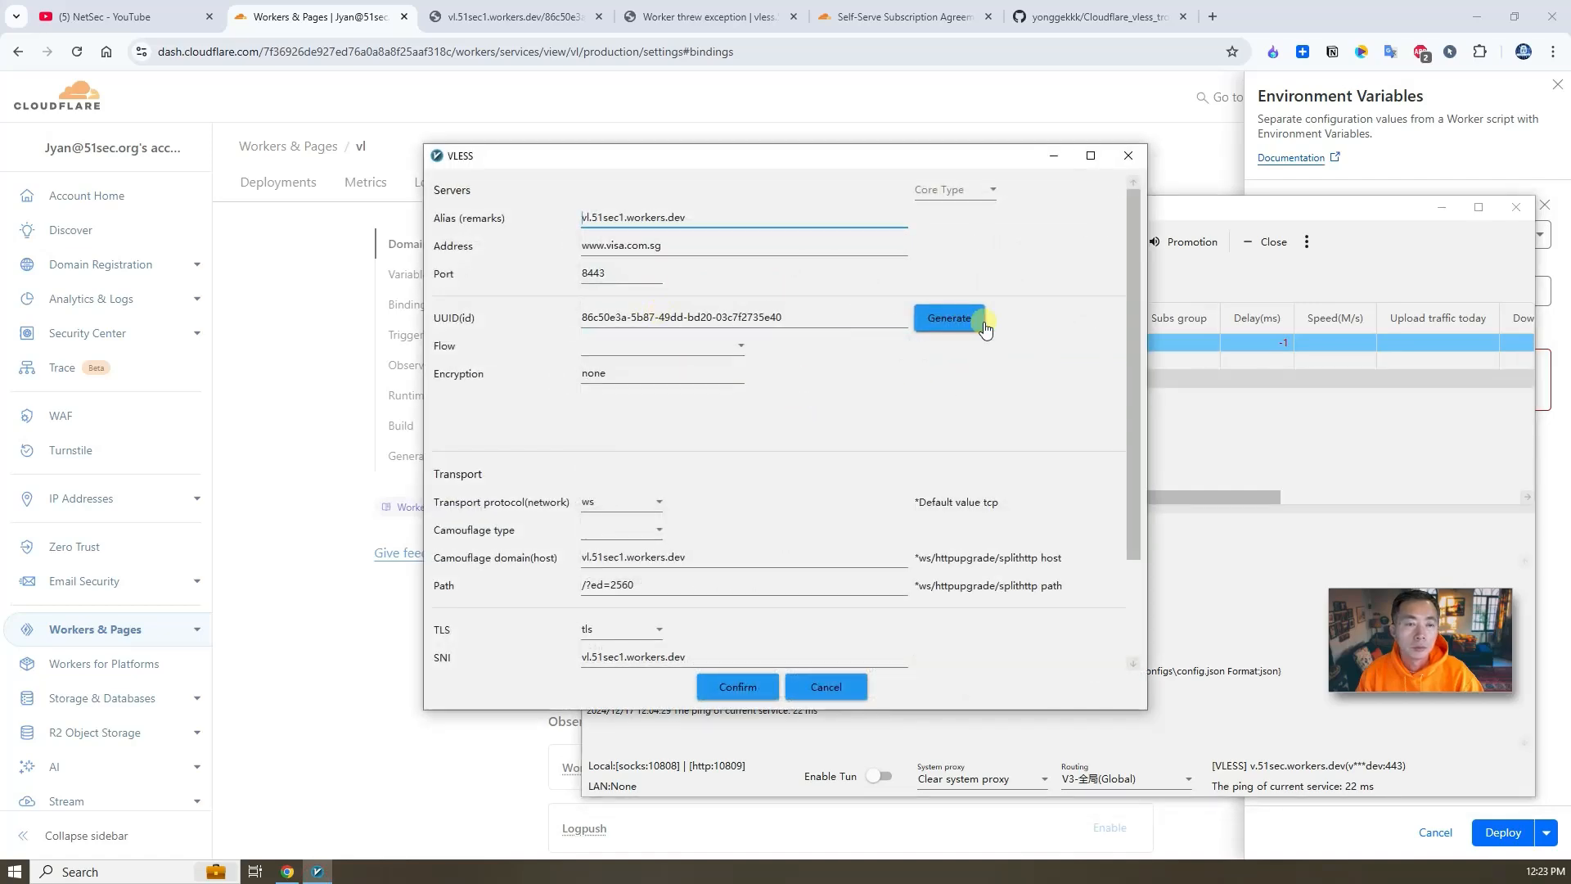
pyautogui.click(949, 317)
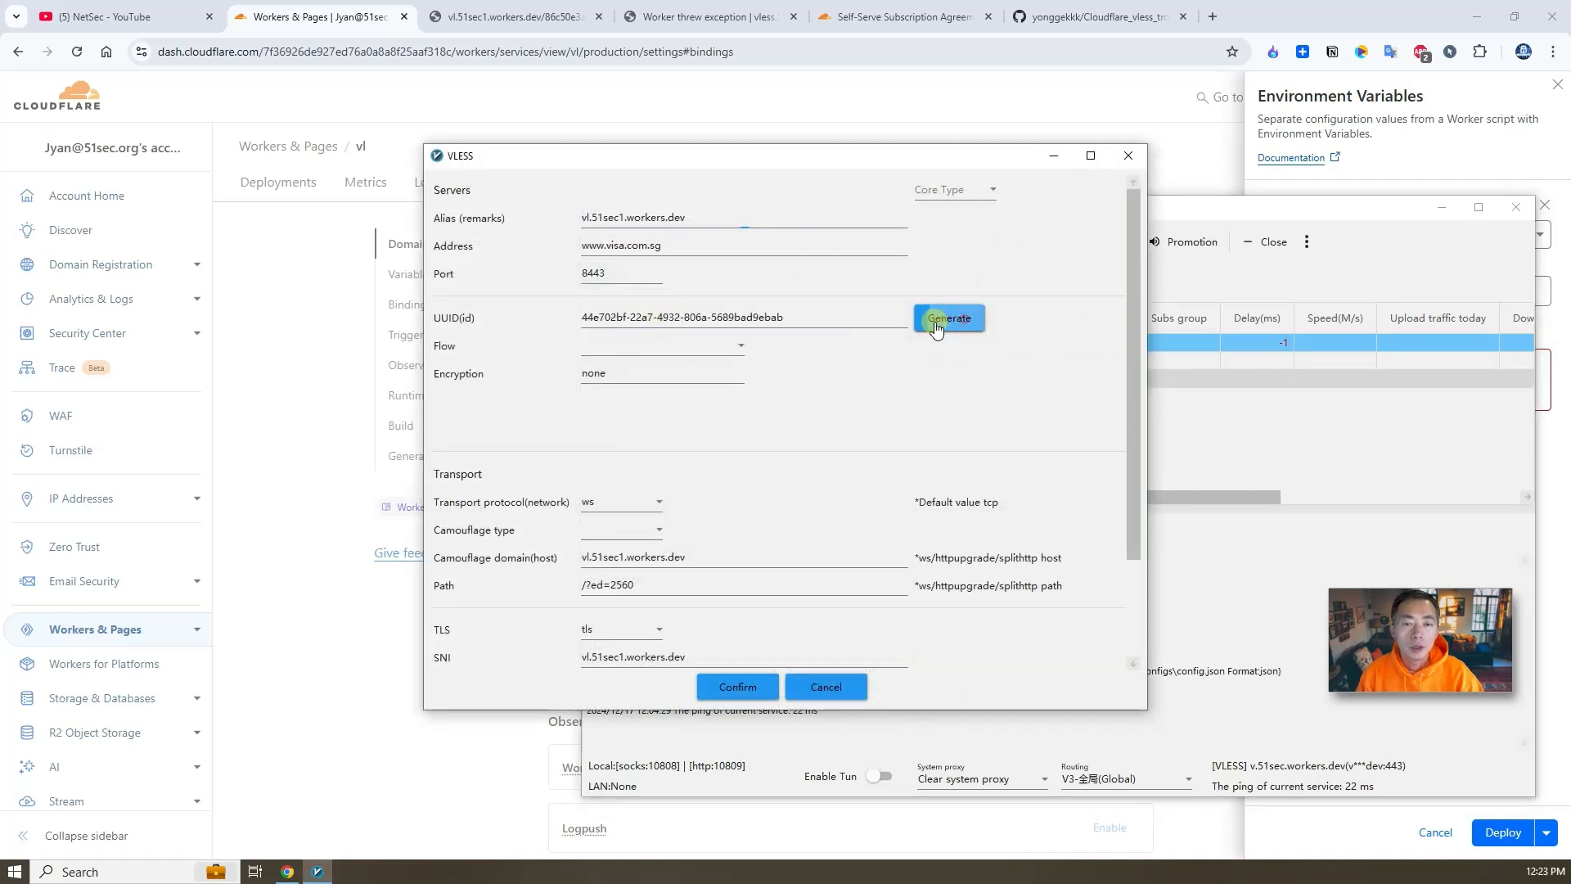
pyautogui.click(808, 317)
pyautogui.hotkey('ctrl', 'a')
pyautogui.hotkey('ctrl', 'c')
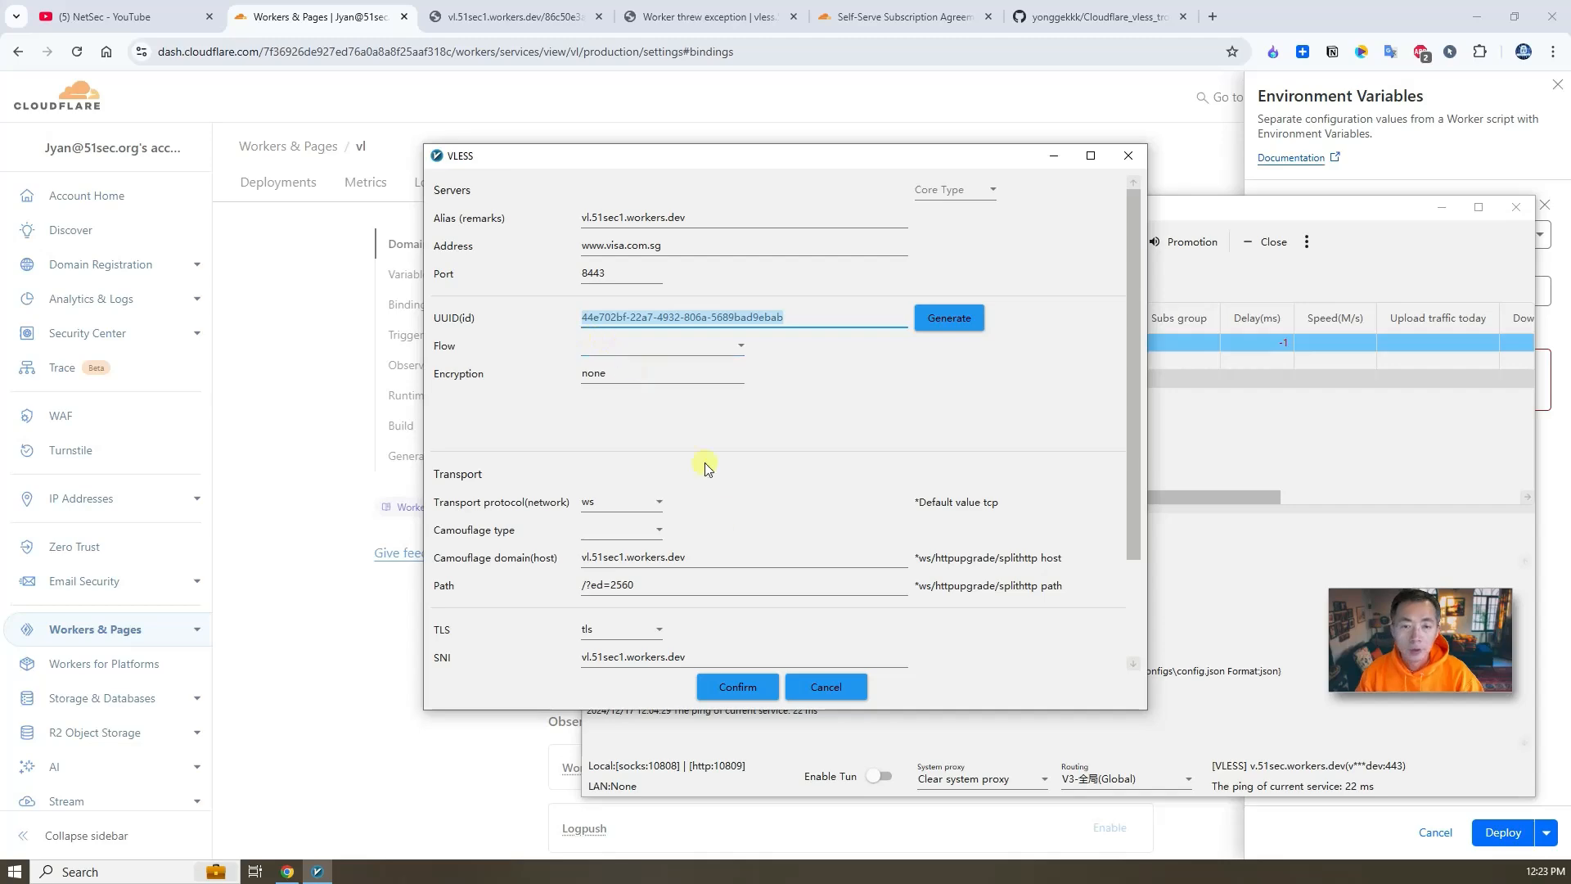
pyautogui.click(737, 687)
# - Paste the generated UUID as the uuid variable's value and deploy it
pyautogui.click(1127, 18)
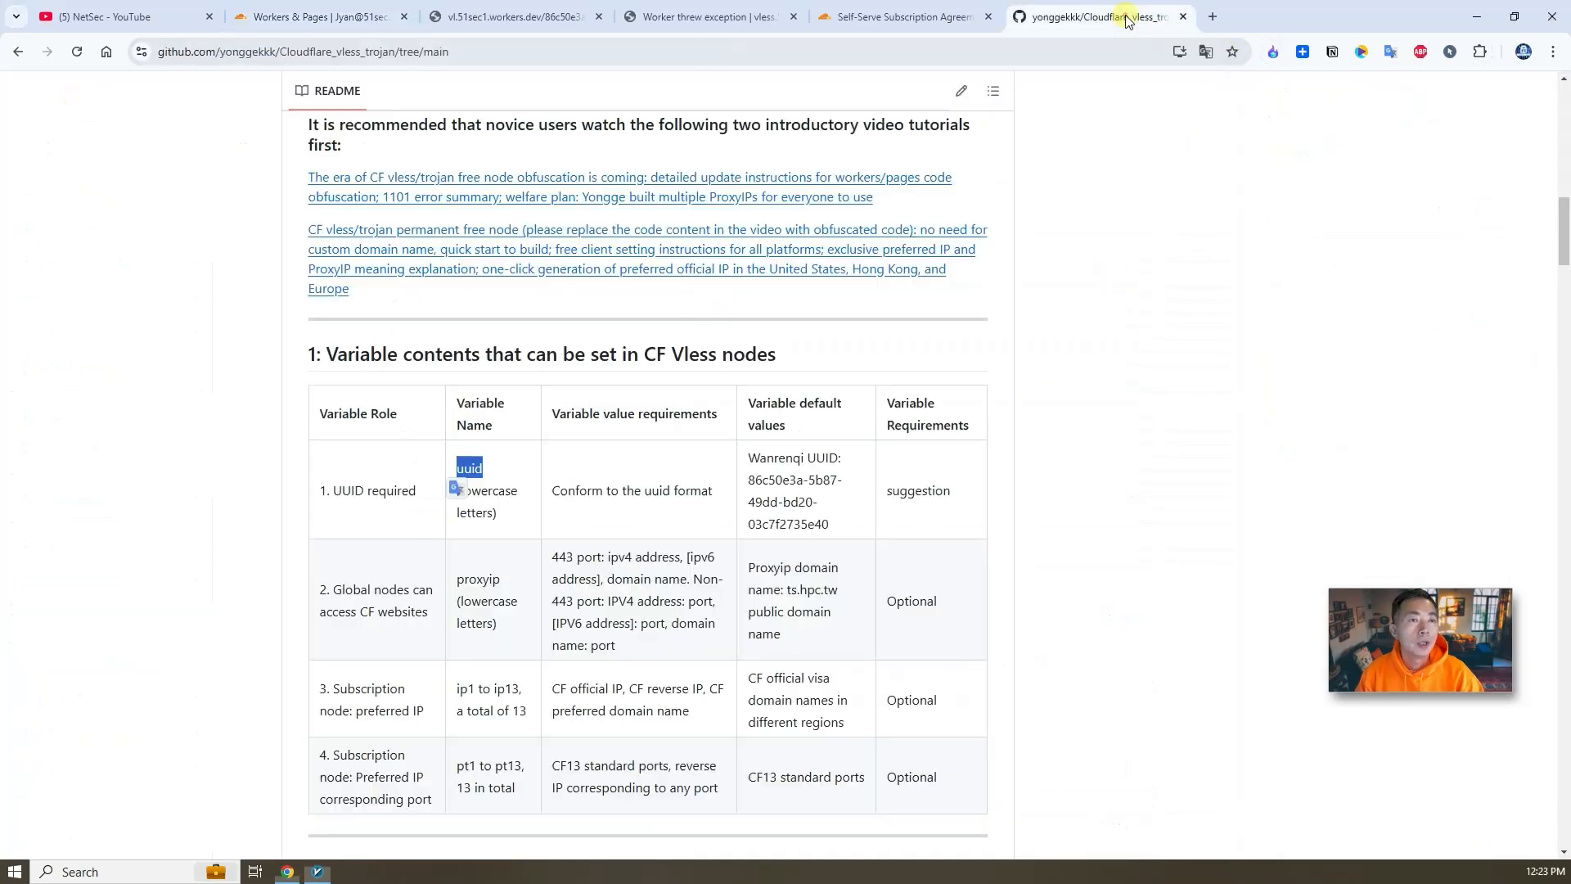
pyautogui.click(372, 6)
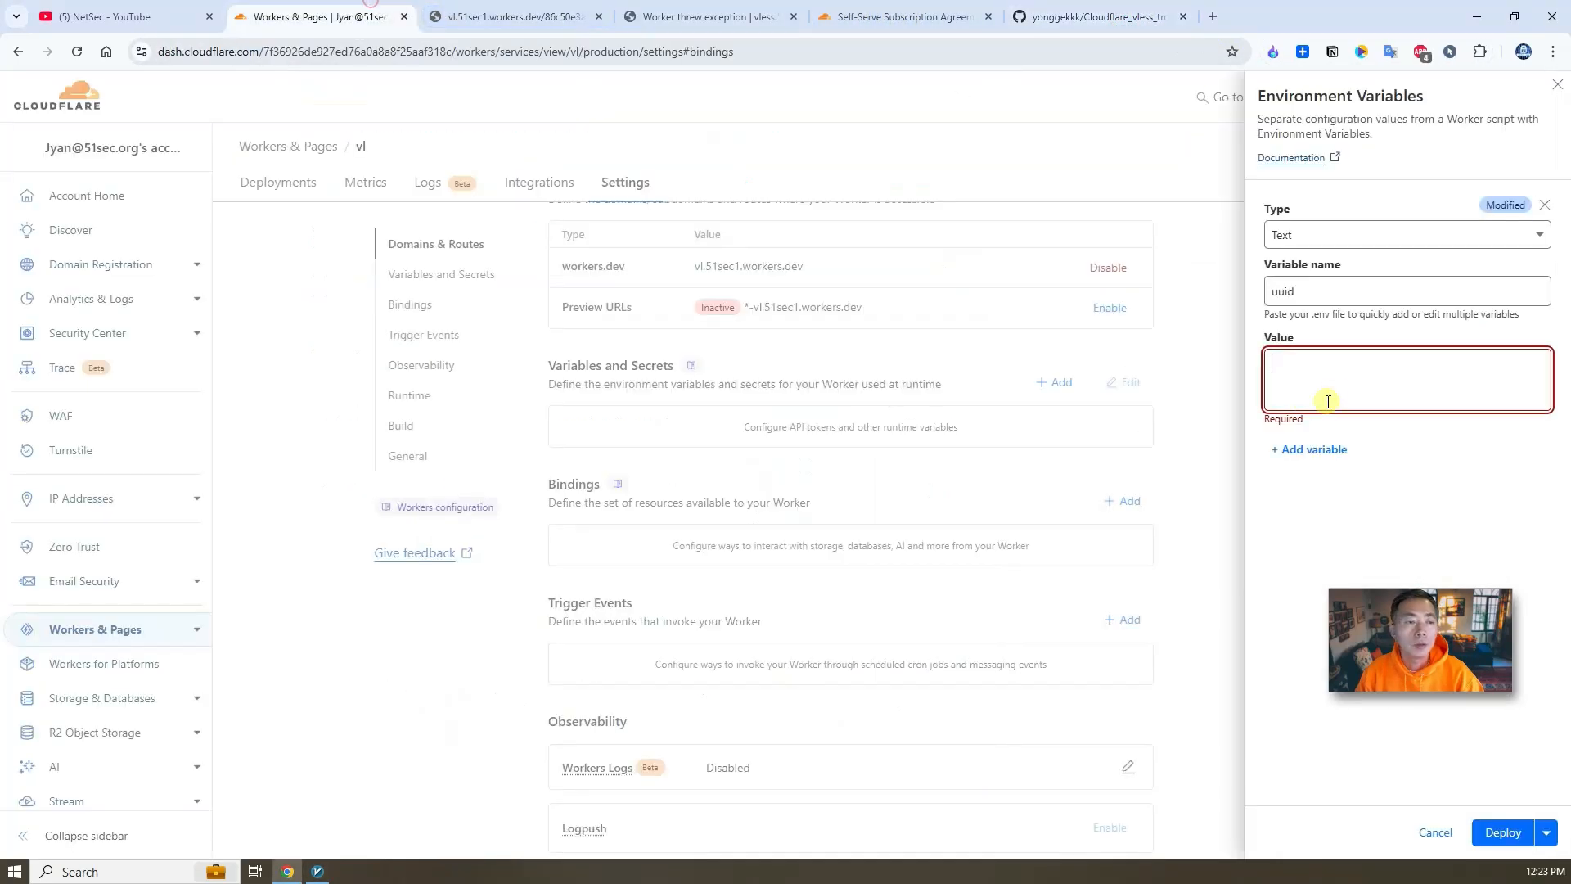
pyautogui.hotkey('ctrl', 'v')
pyautogui.click(1521, 832)
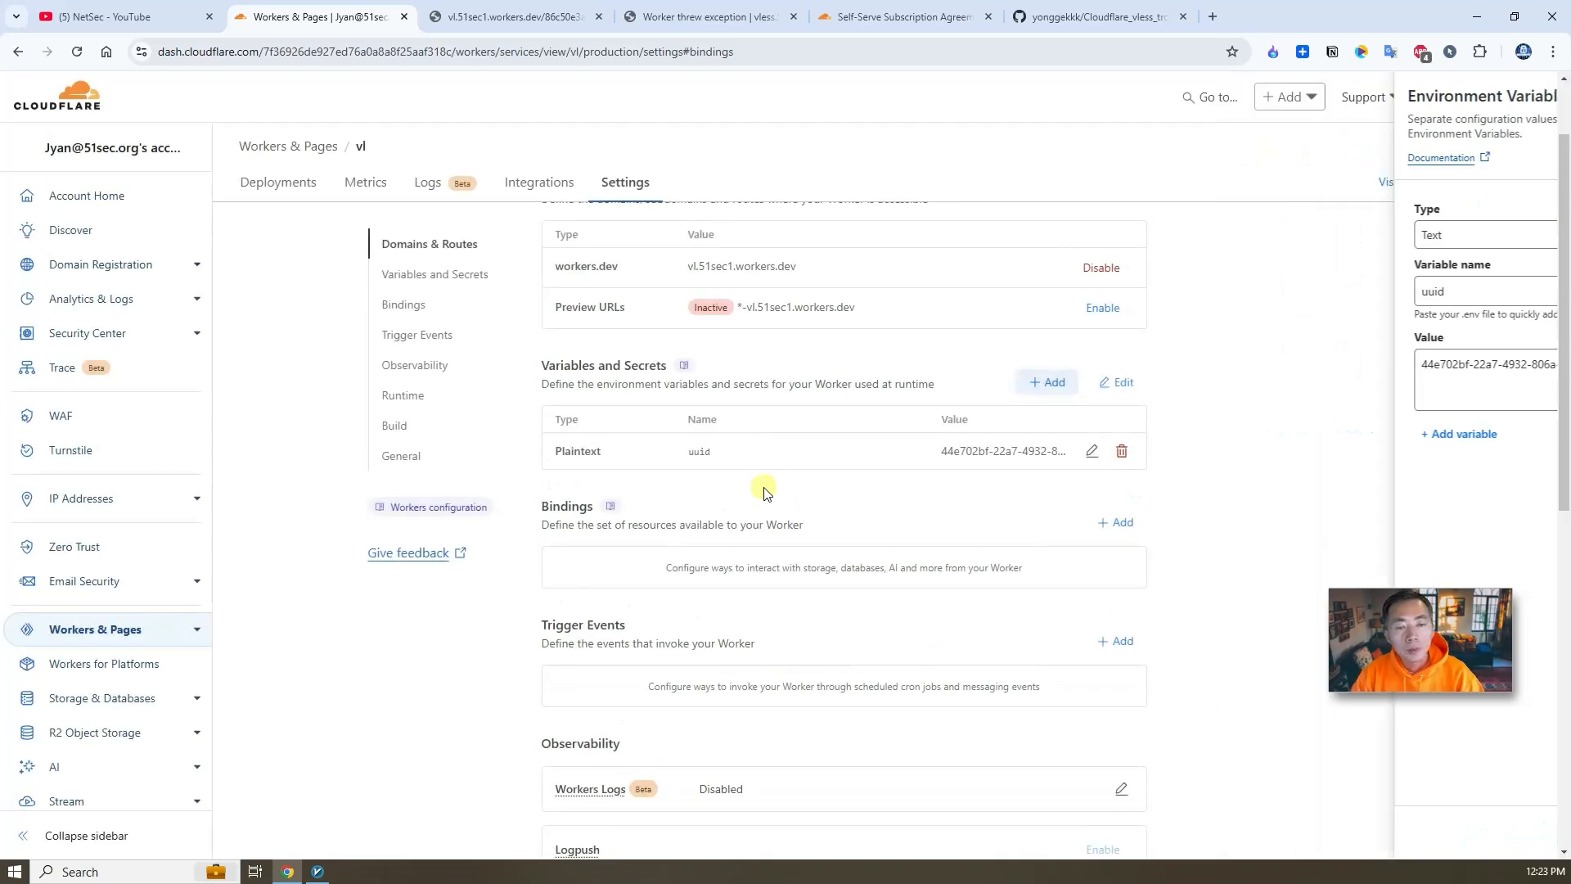
# - Add a second text variable named proxyip, copied from the README's variables table
pyautogui.click(1056, 16)
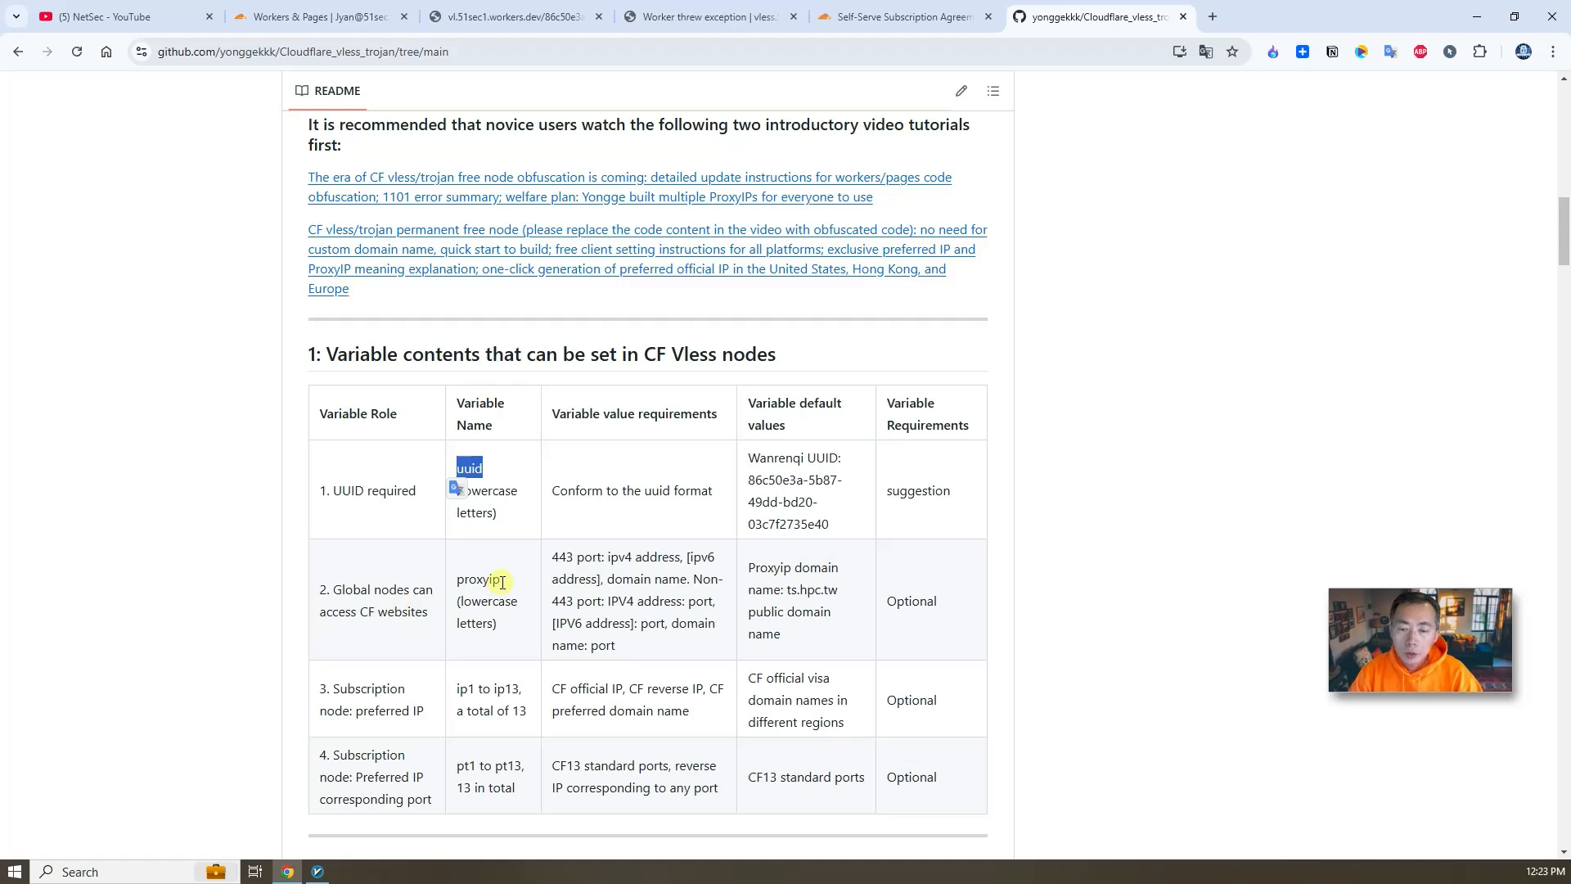
pyautogui.moveTo(503, 582); pyautogui.dragTo(459, 580)
pyautogui.rightClick(474, 585)
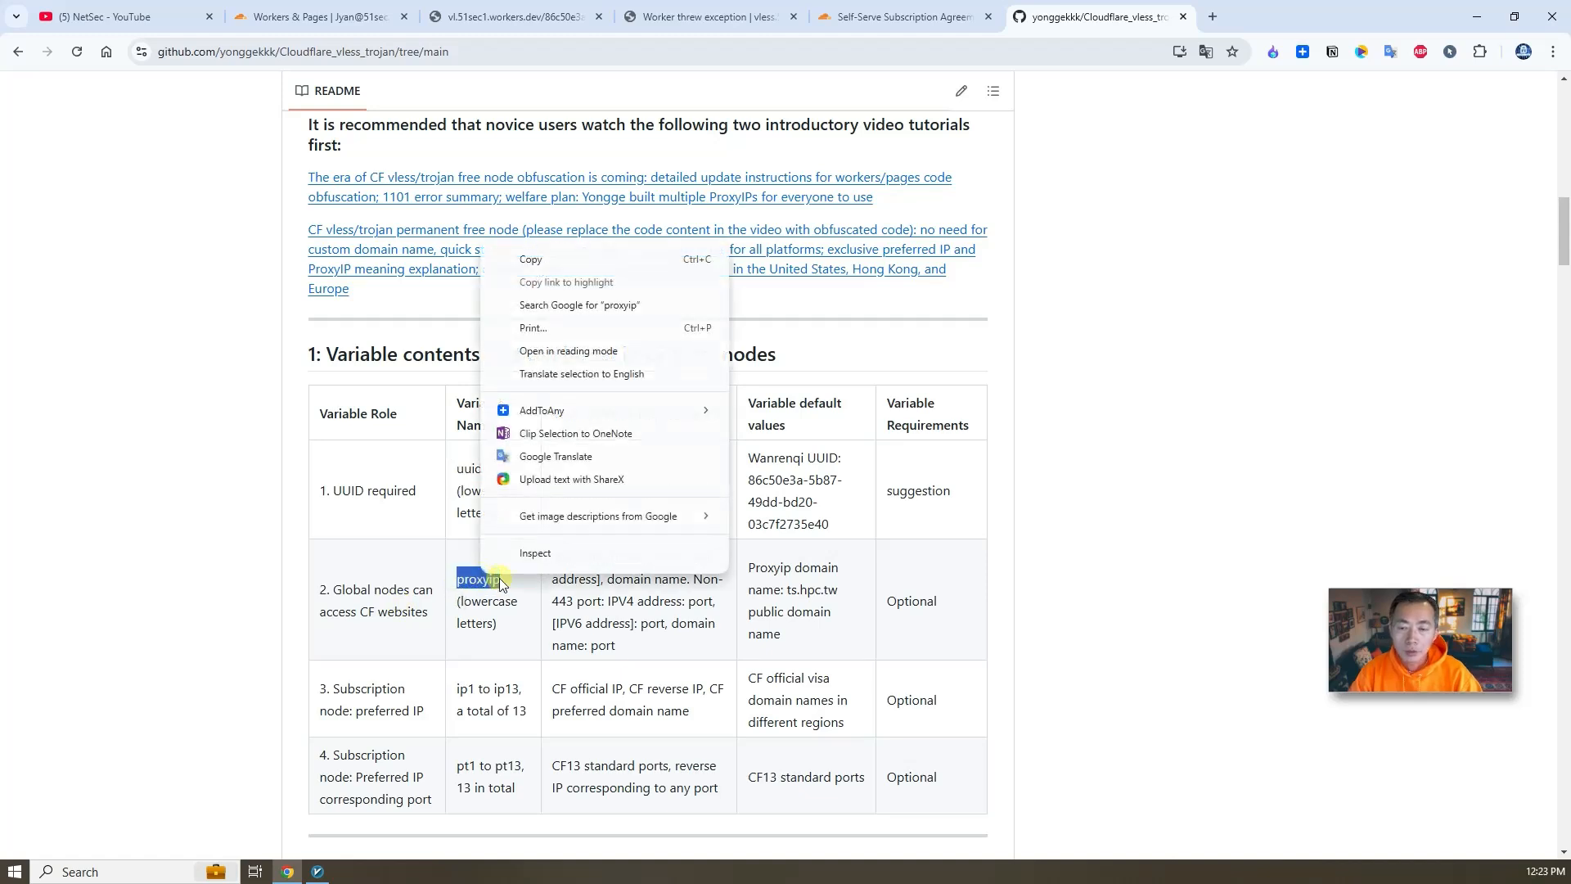
pyautogui.click(571, 259)
pyautogui.click(832, 589)
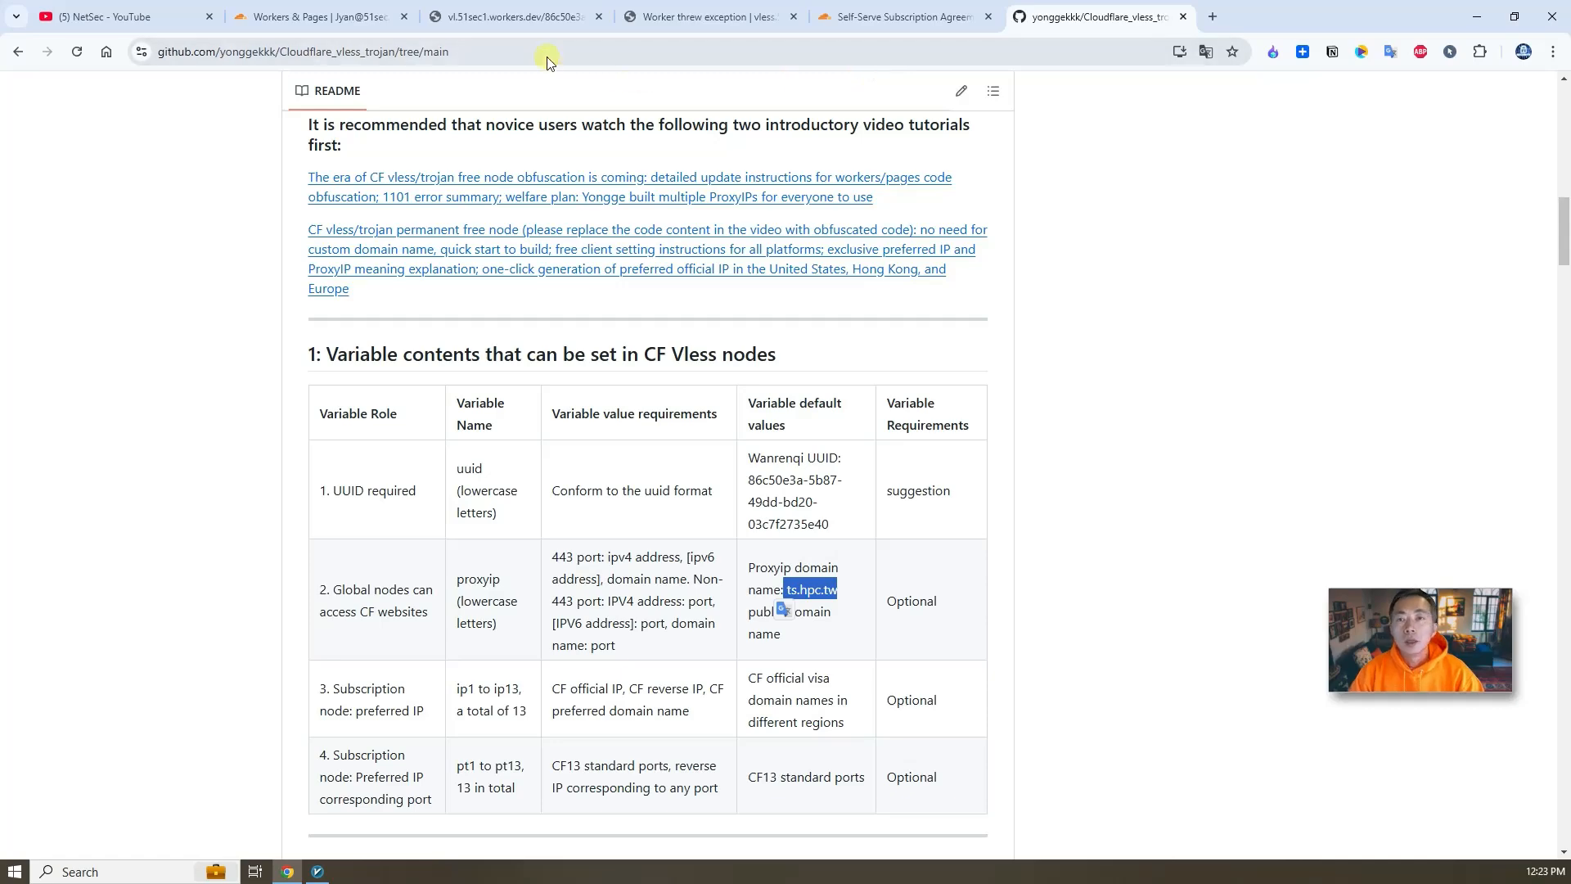
pyautogui.click(357, 25)
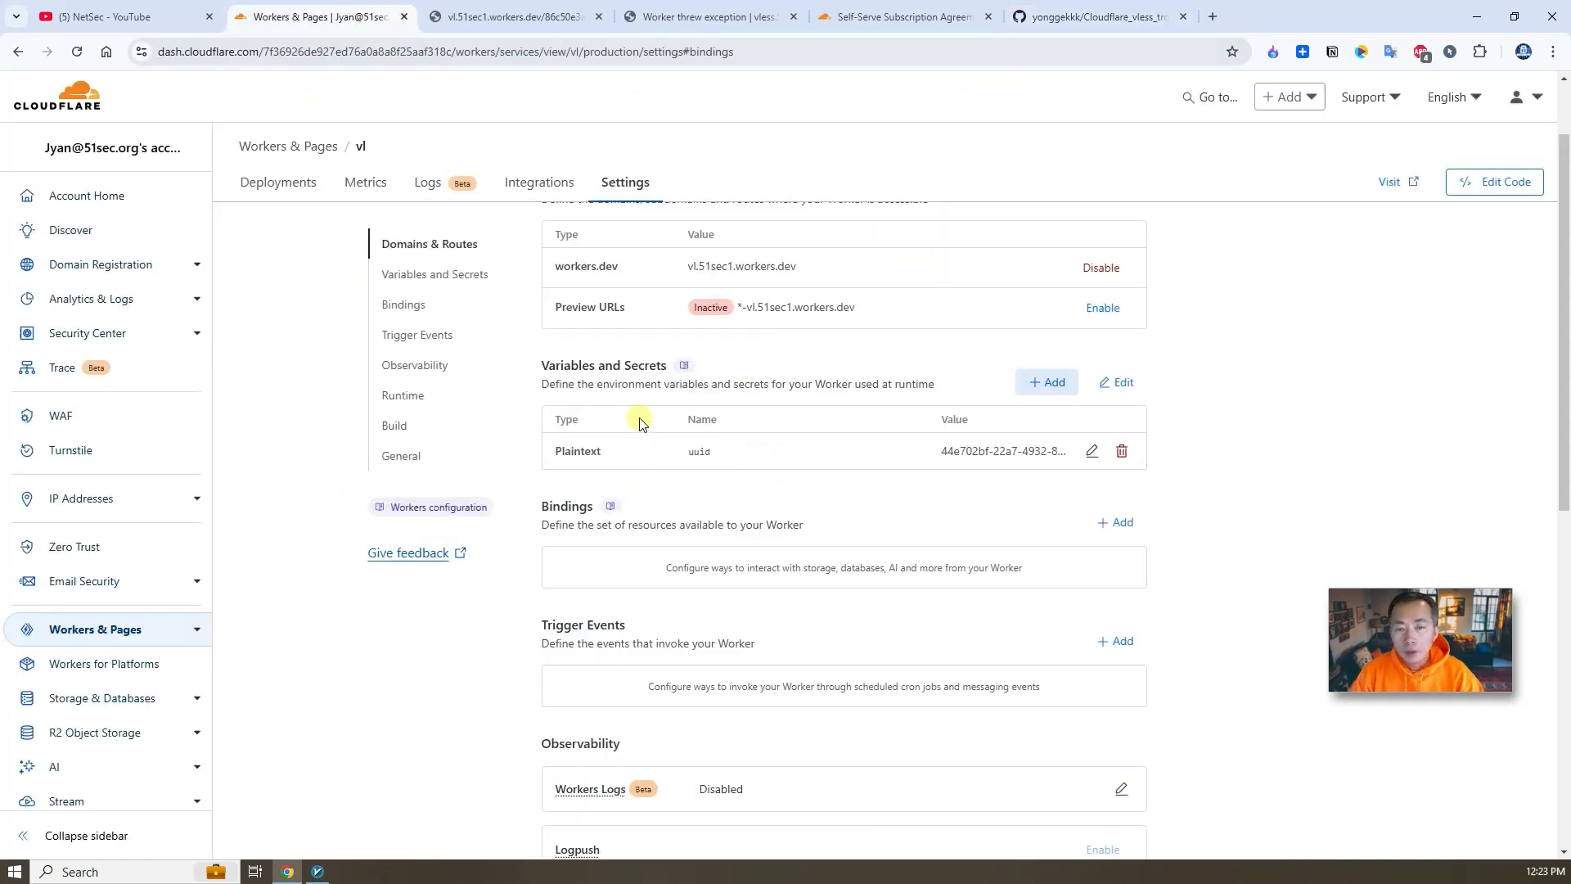
pyautogui.click(1052, 382)
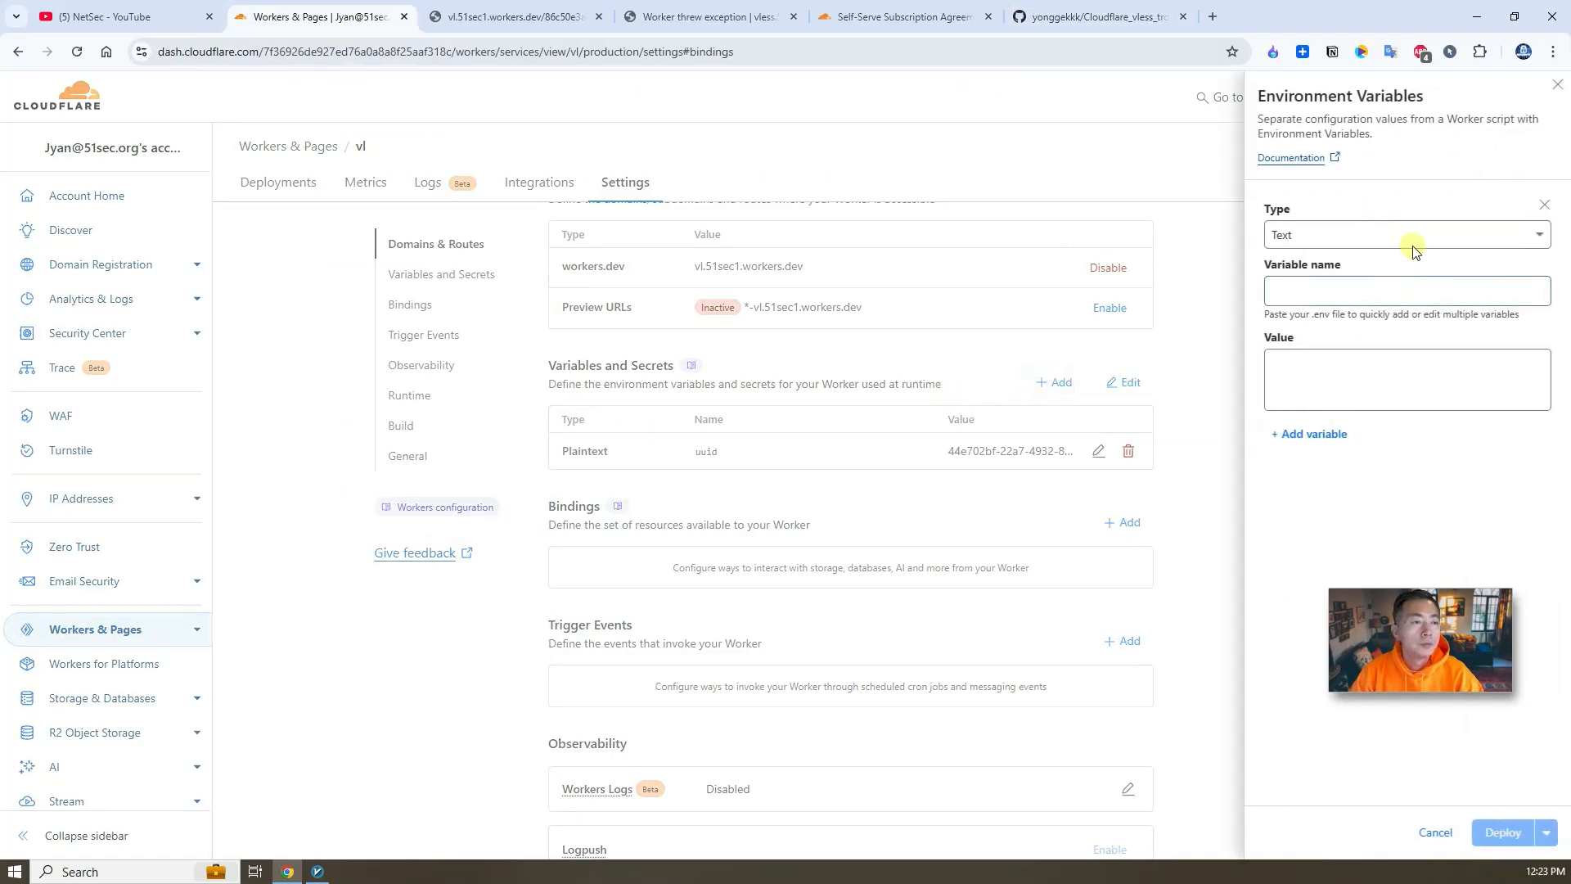
pyautogui.click(1349, 290)
pyautogui.write('proxyip')
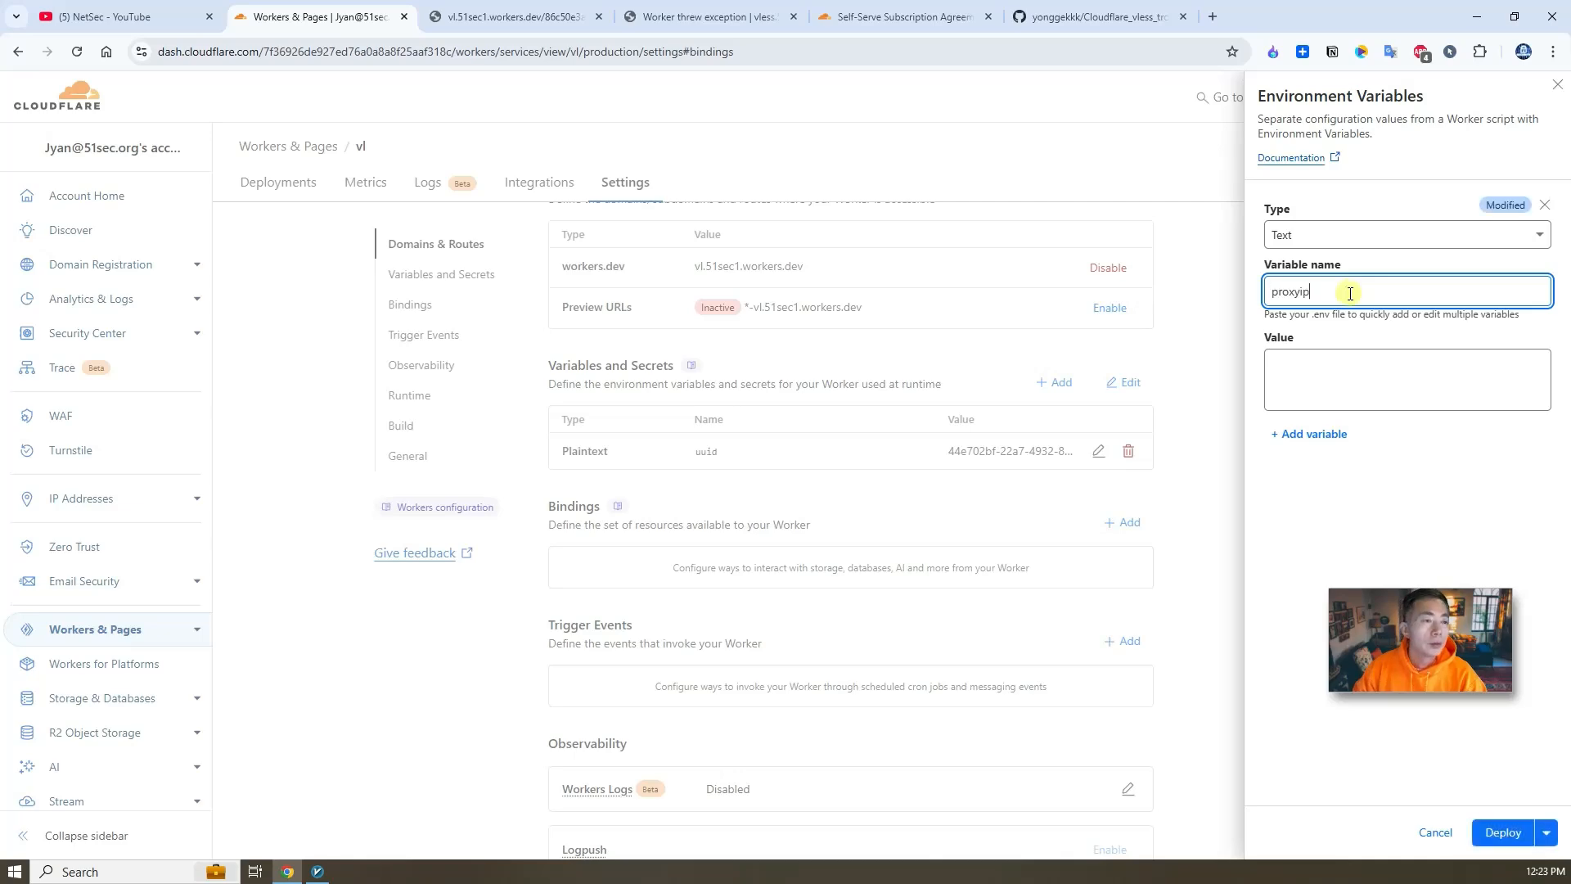
# - Set the proxyip variable's value to ts.hpc.tw, copied from the README, and deploy it
pyautogui.click(1320, 373)
pyautogui.click(1096, 16)
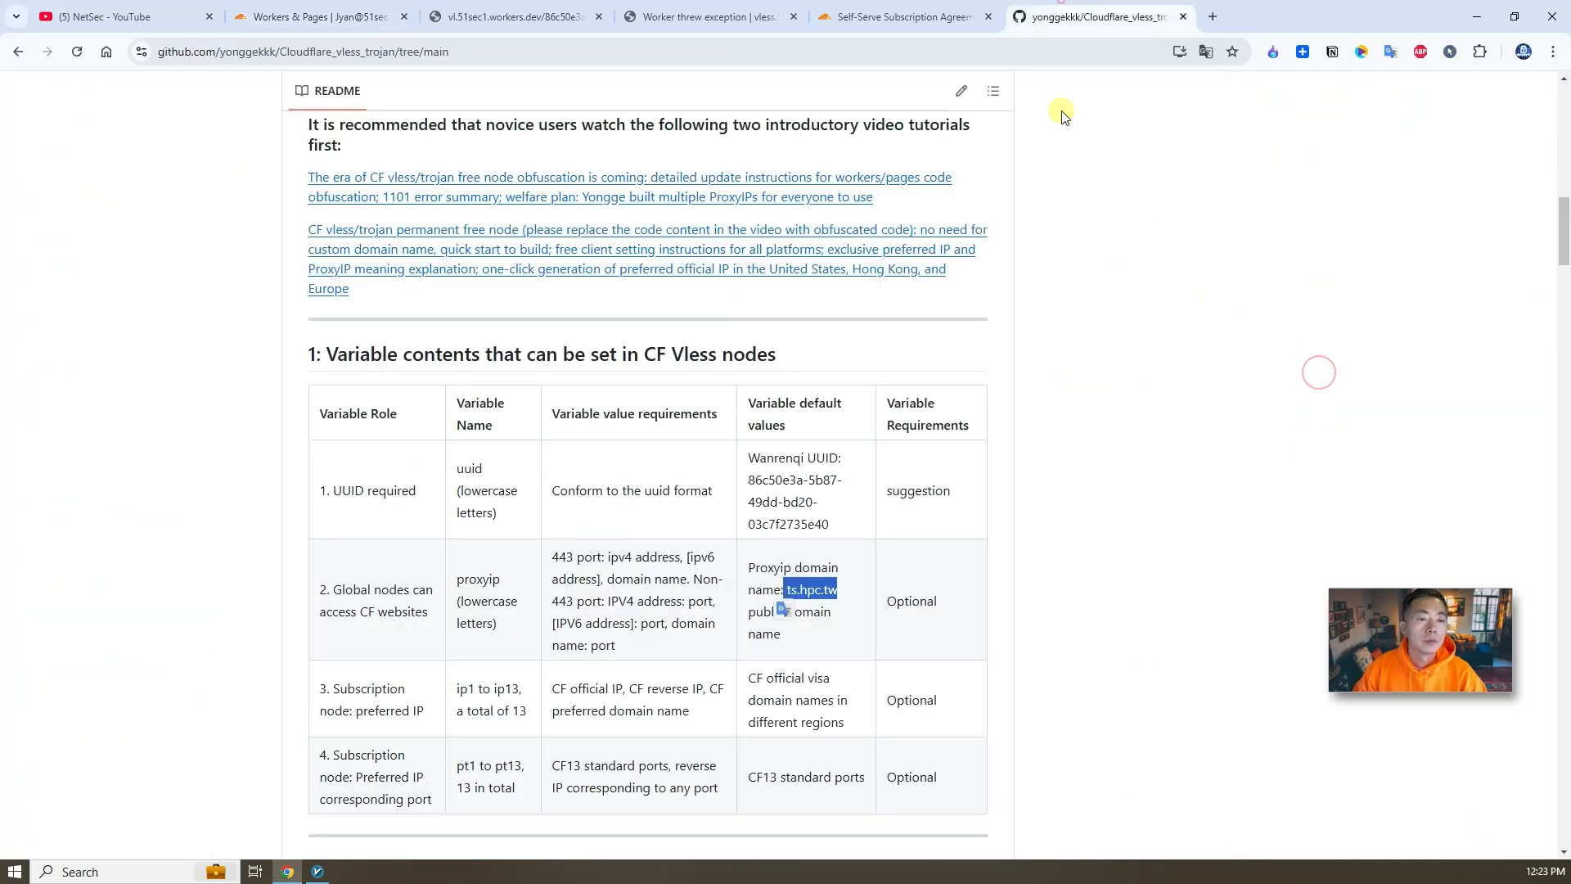
pyautogui.rightClick(818, 595)
pyautogui.click(868, 279)
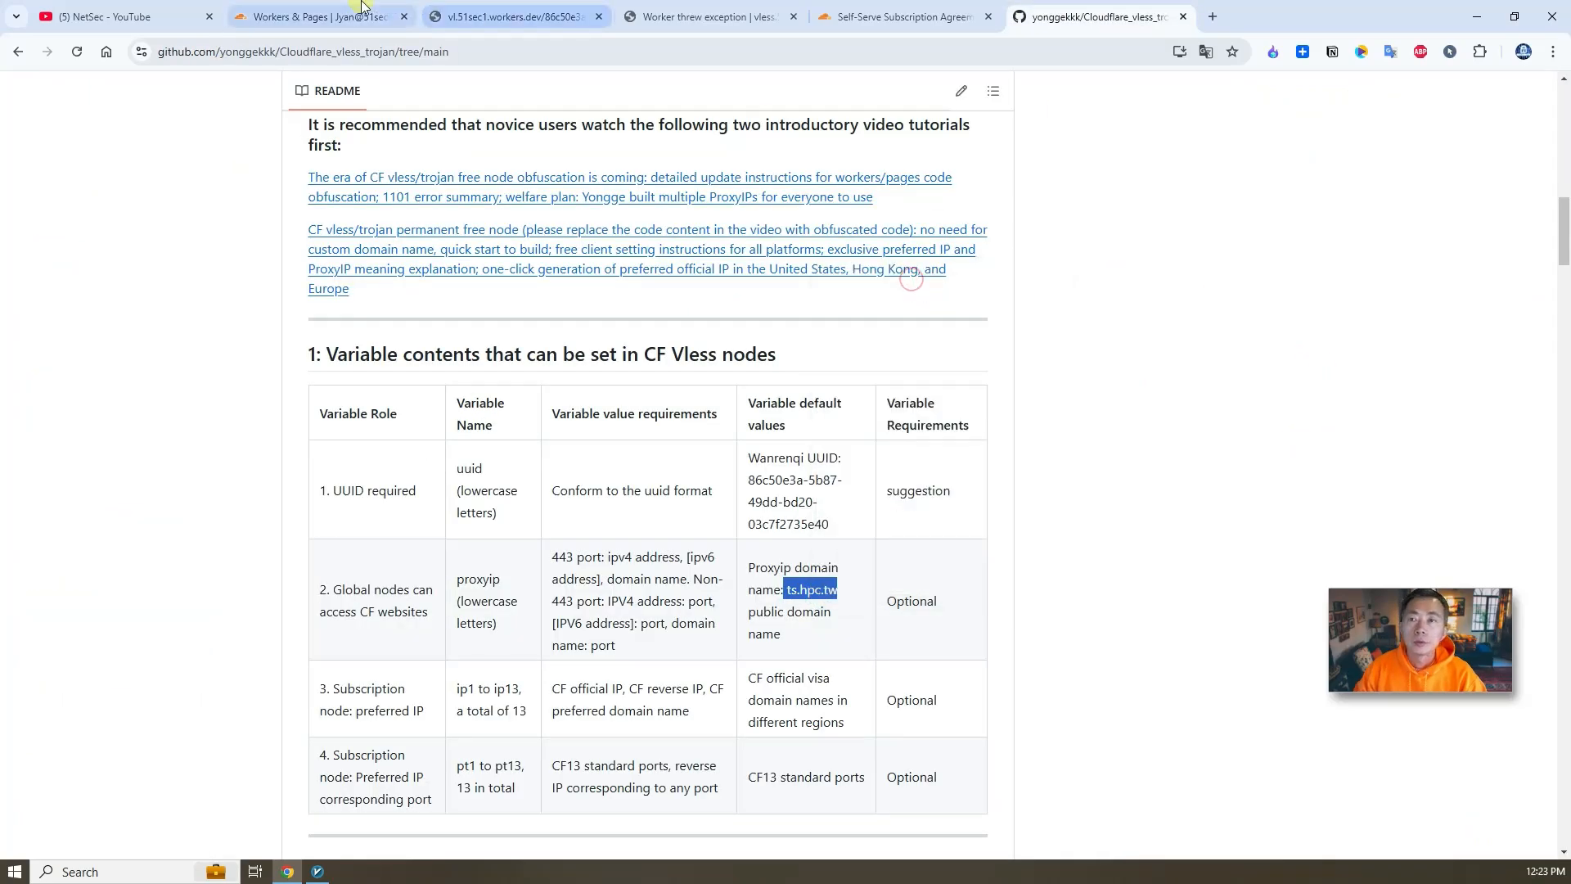
pyautogui.click(319, 17)
pyautogui.click(1334, 373)
pyautogui.hotkey('ctrl', 'v')
pyautogui.click(1355, 365)
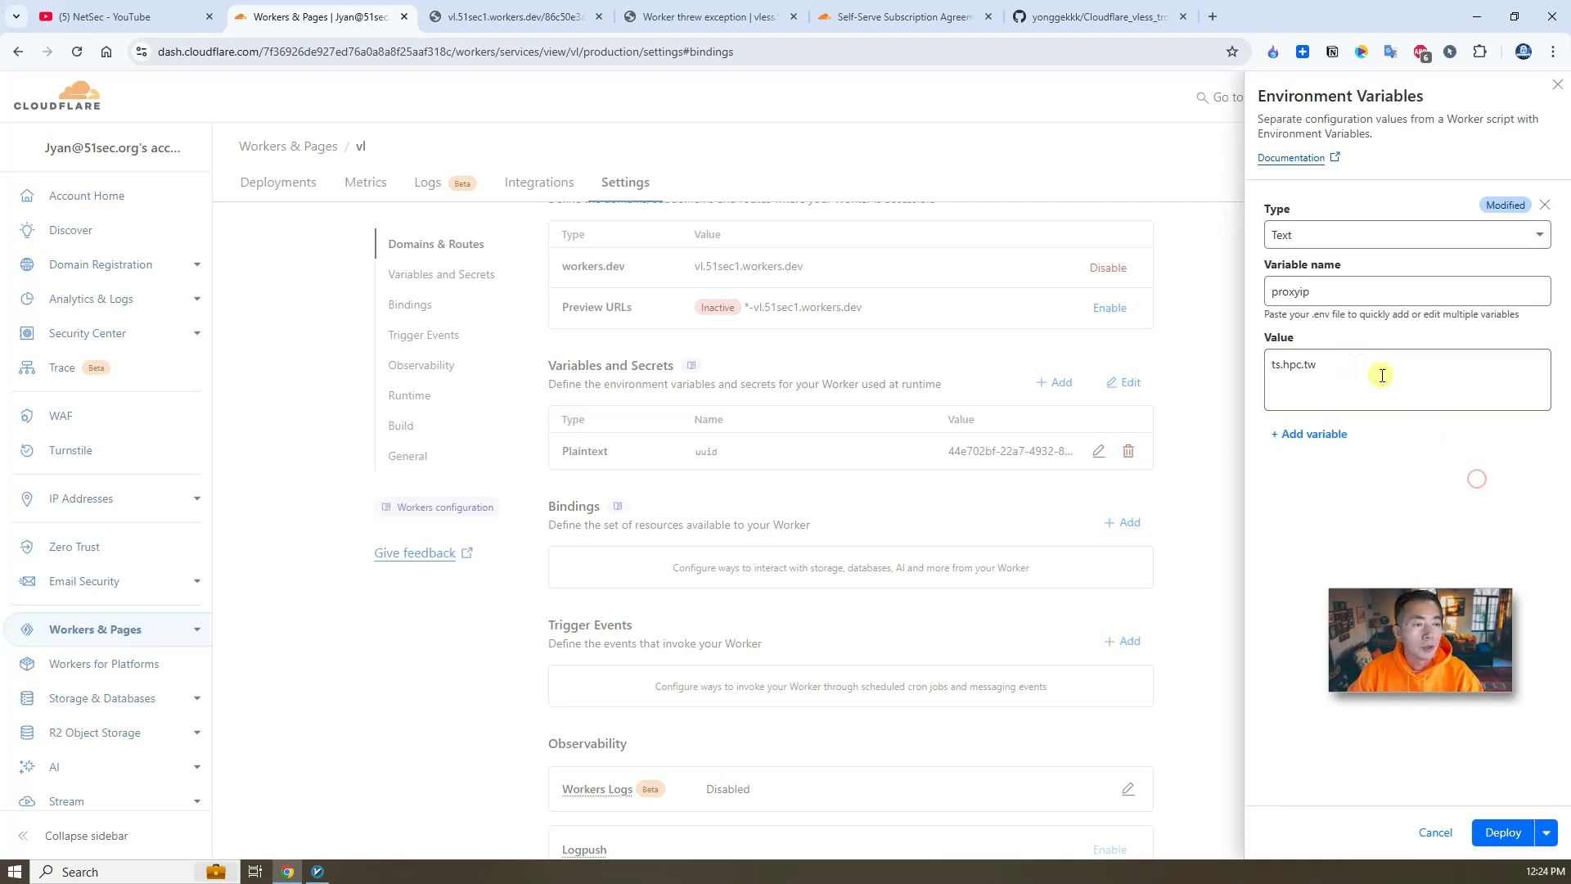
pyautogui.moveTo(1346, 368); pyautogui.dragTo(1246, 365)
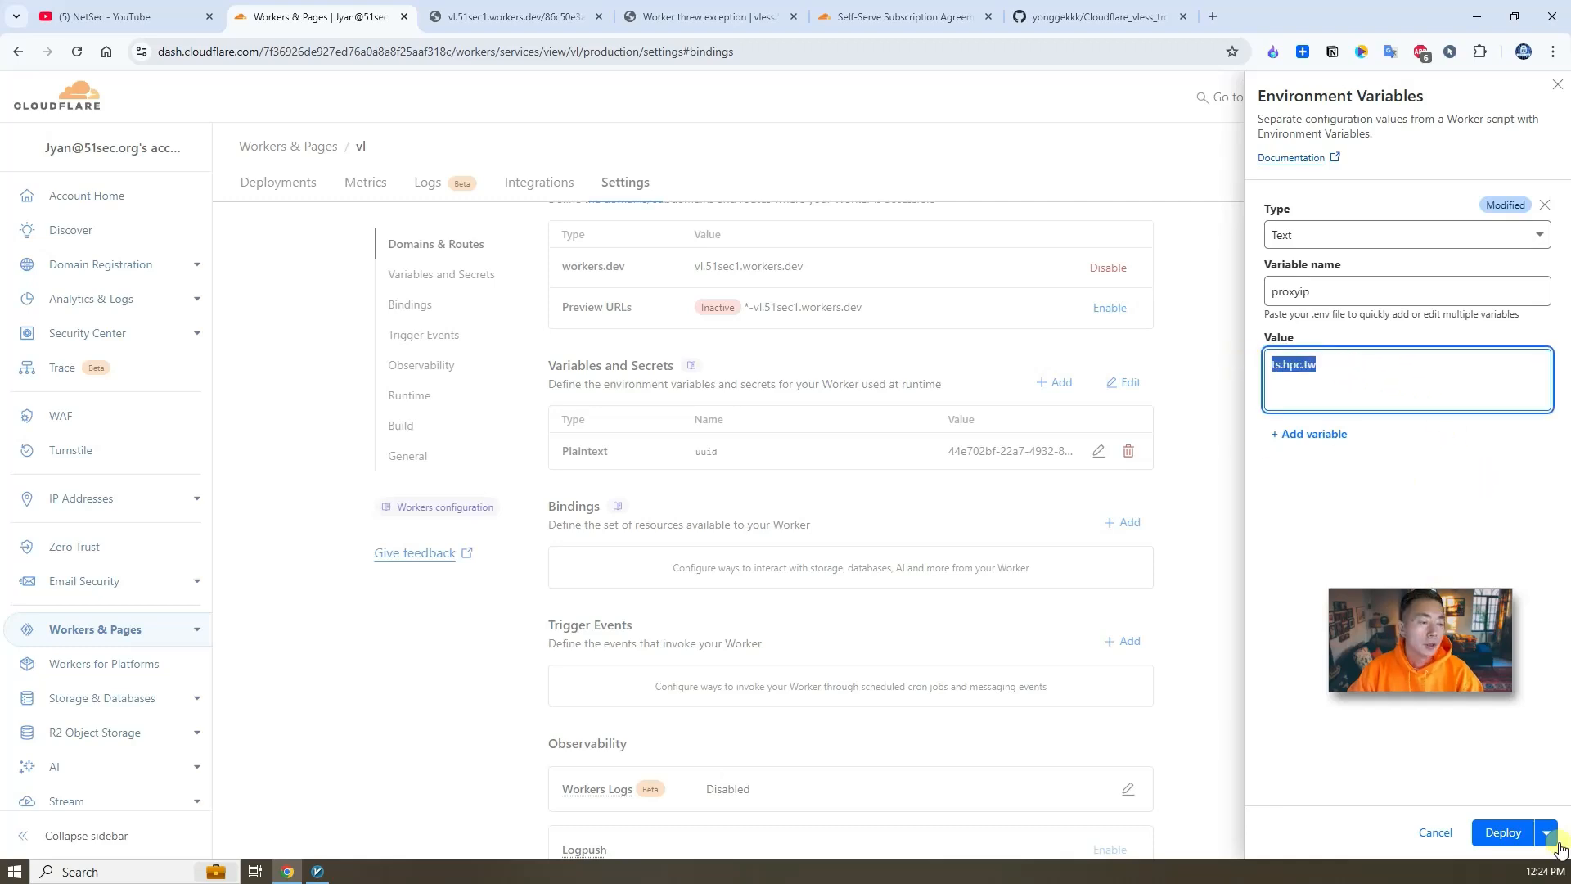
pyautogui.click(1503, 832)
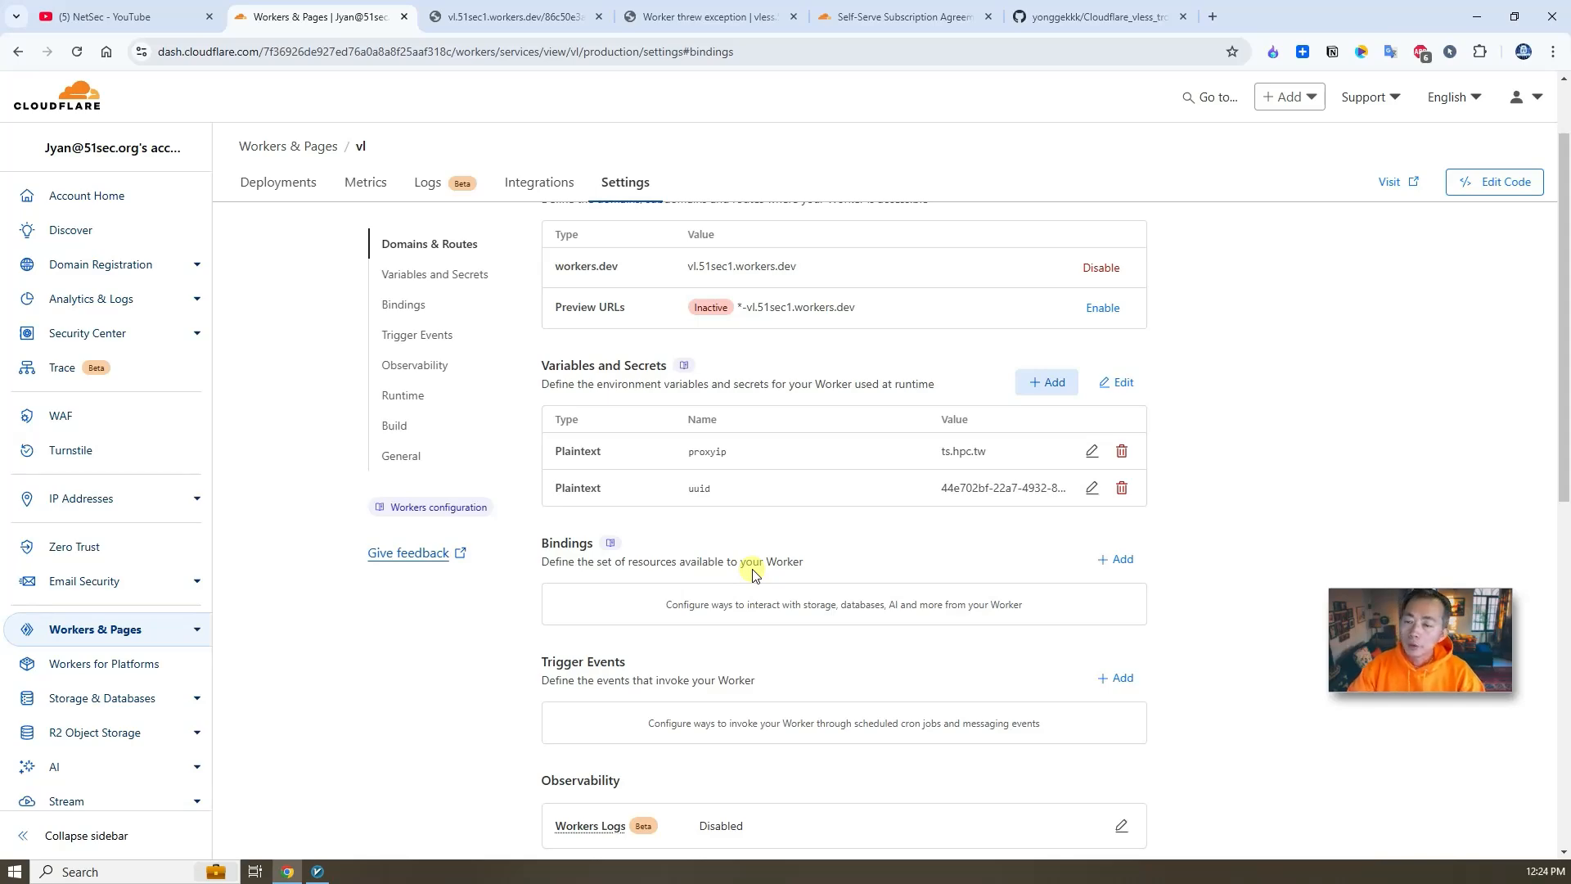
# - Add the custom domain vl.51sec1.eu.org to the vl worker's domains and routes
pyautogui.click(466, 248)
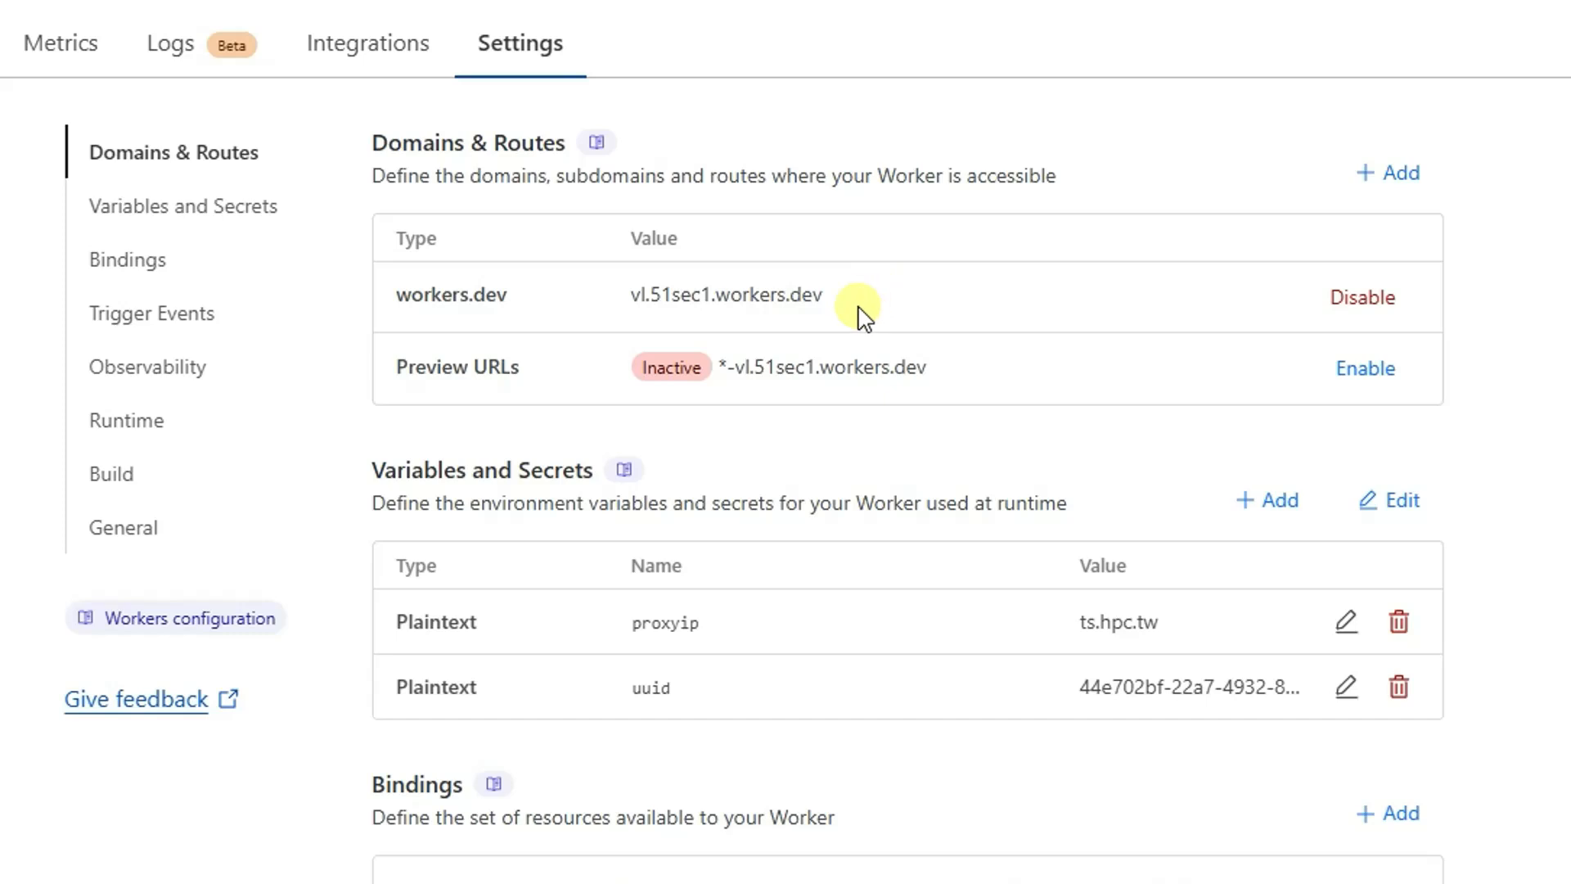
pyautogui.moveTo(859, 309); pyautogui.dragTo(625, 309)
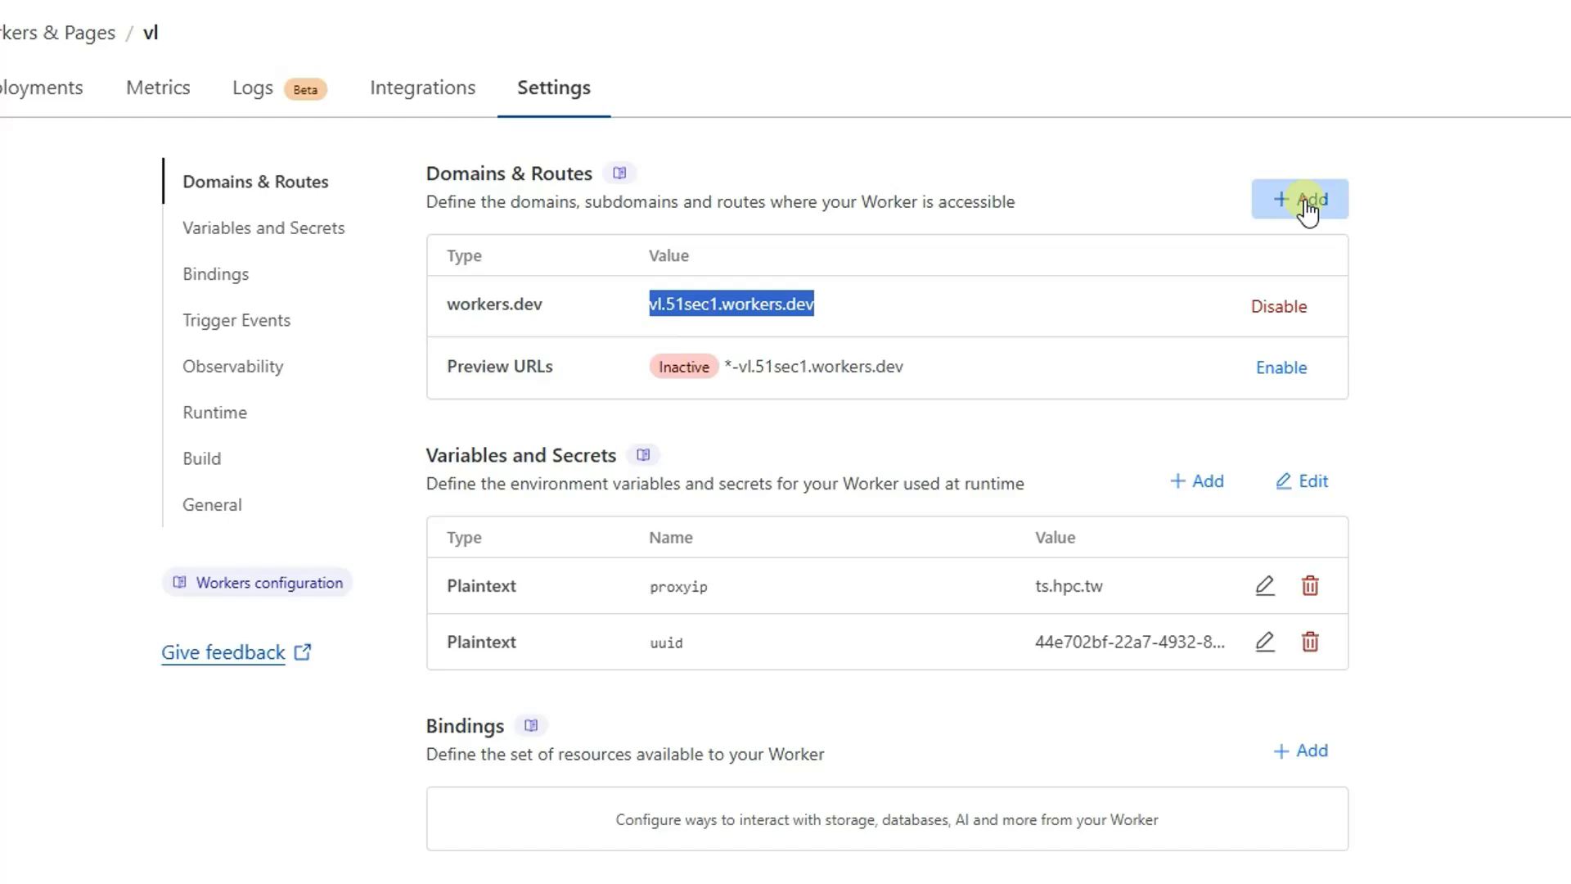
pyautogui.click(1303, 201)
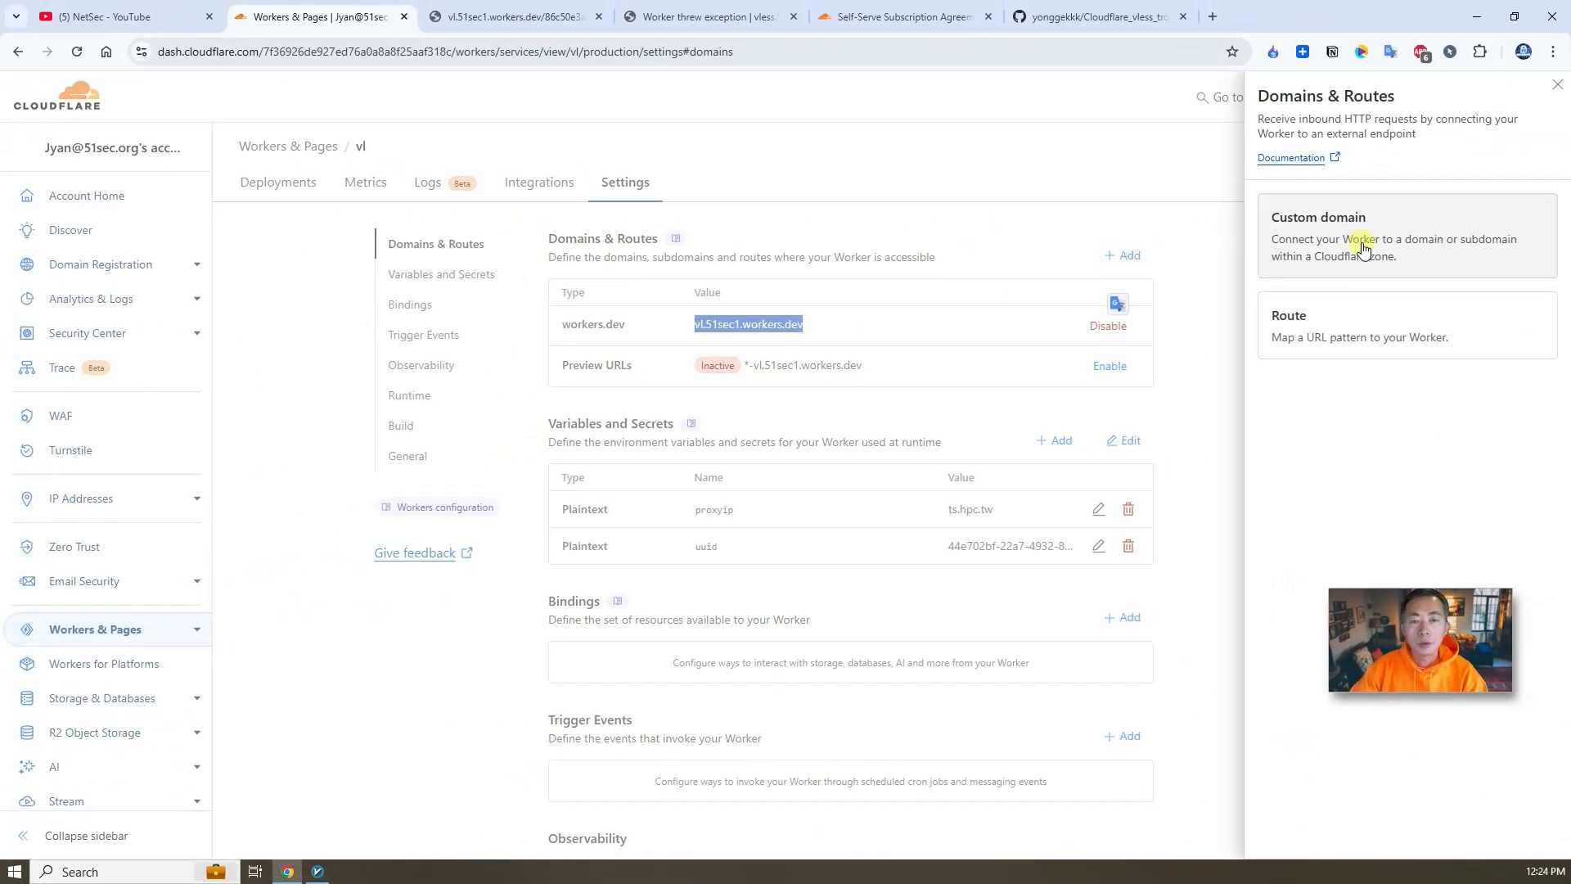
pyautogui.click(1342, 249)
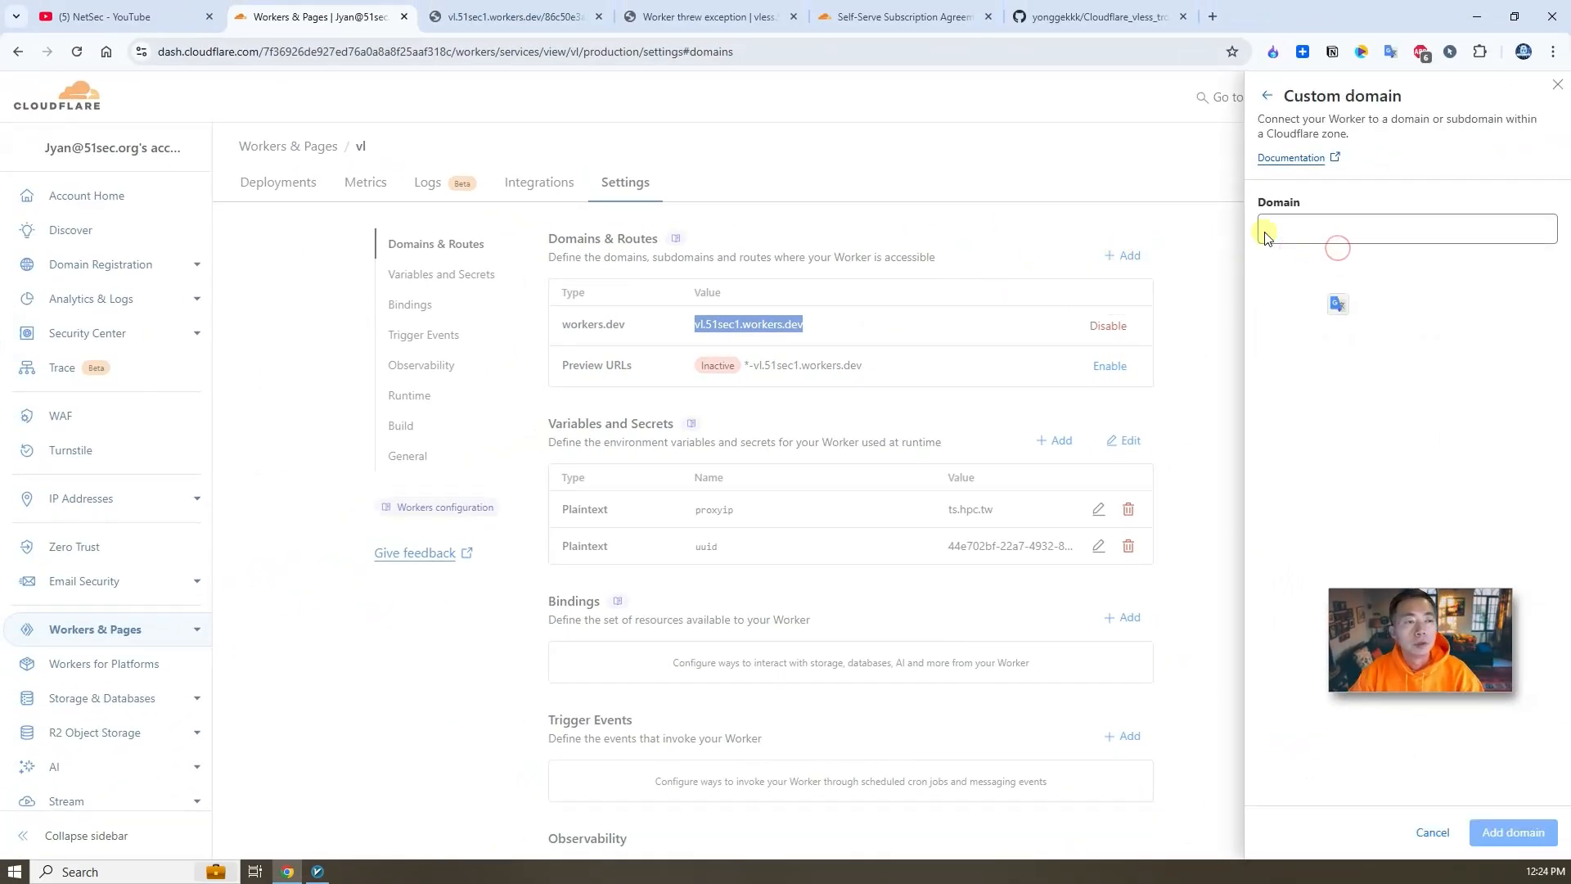
pyautogui.click(1332, 231)
pyautogui.write('v')
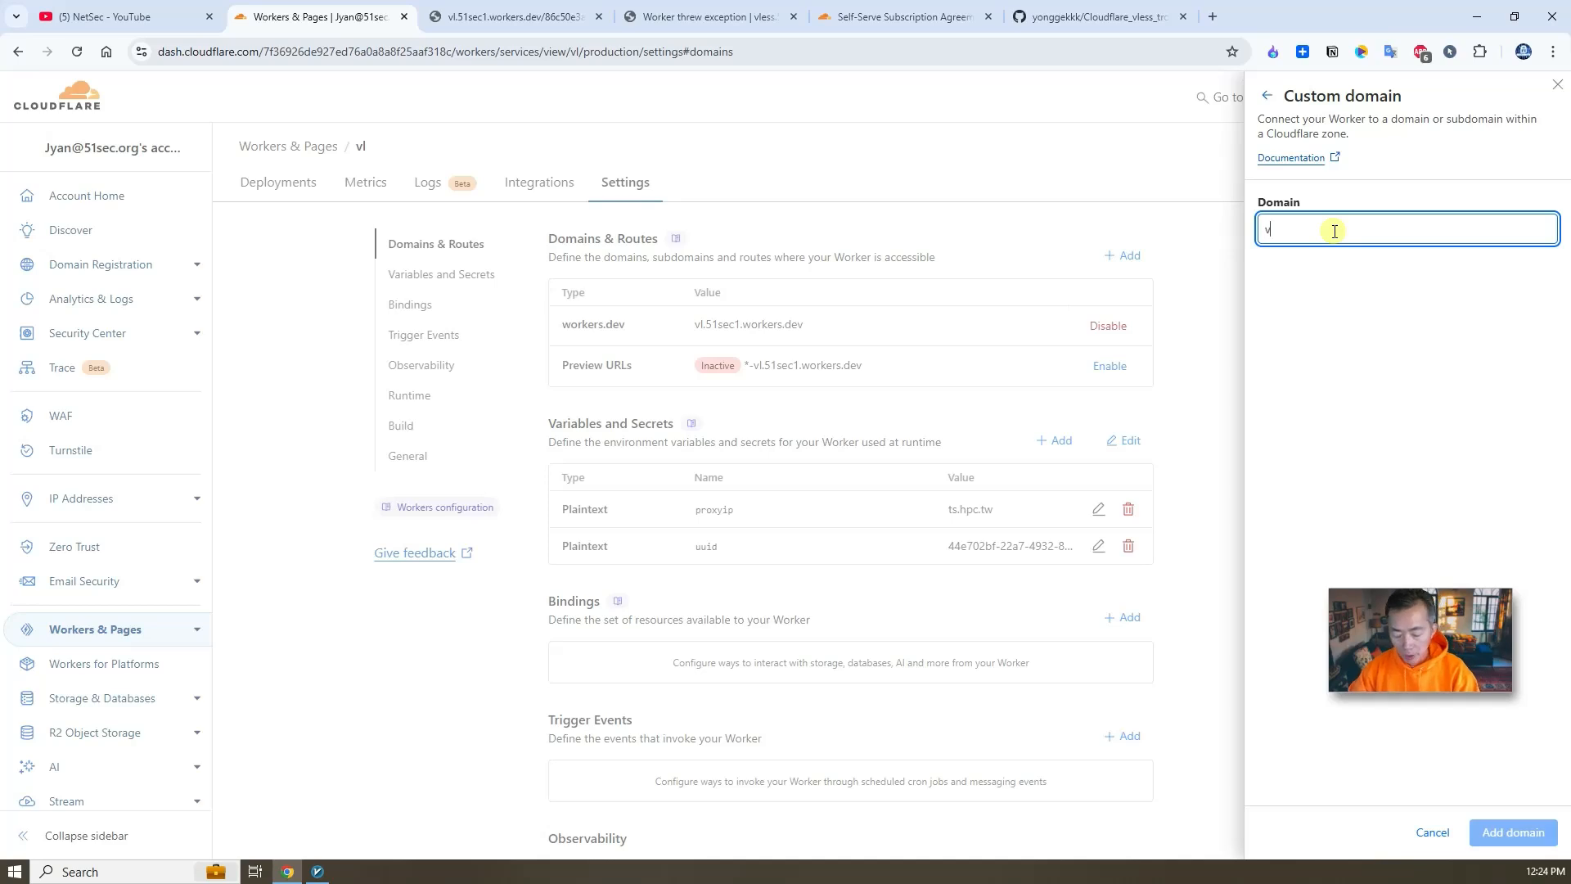
pyautogui.write('l.51sec1.eu.org')
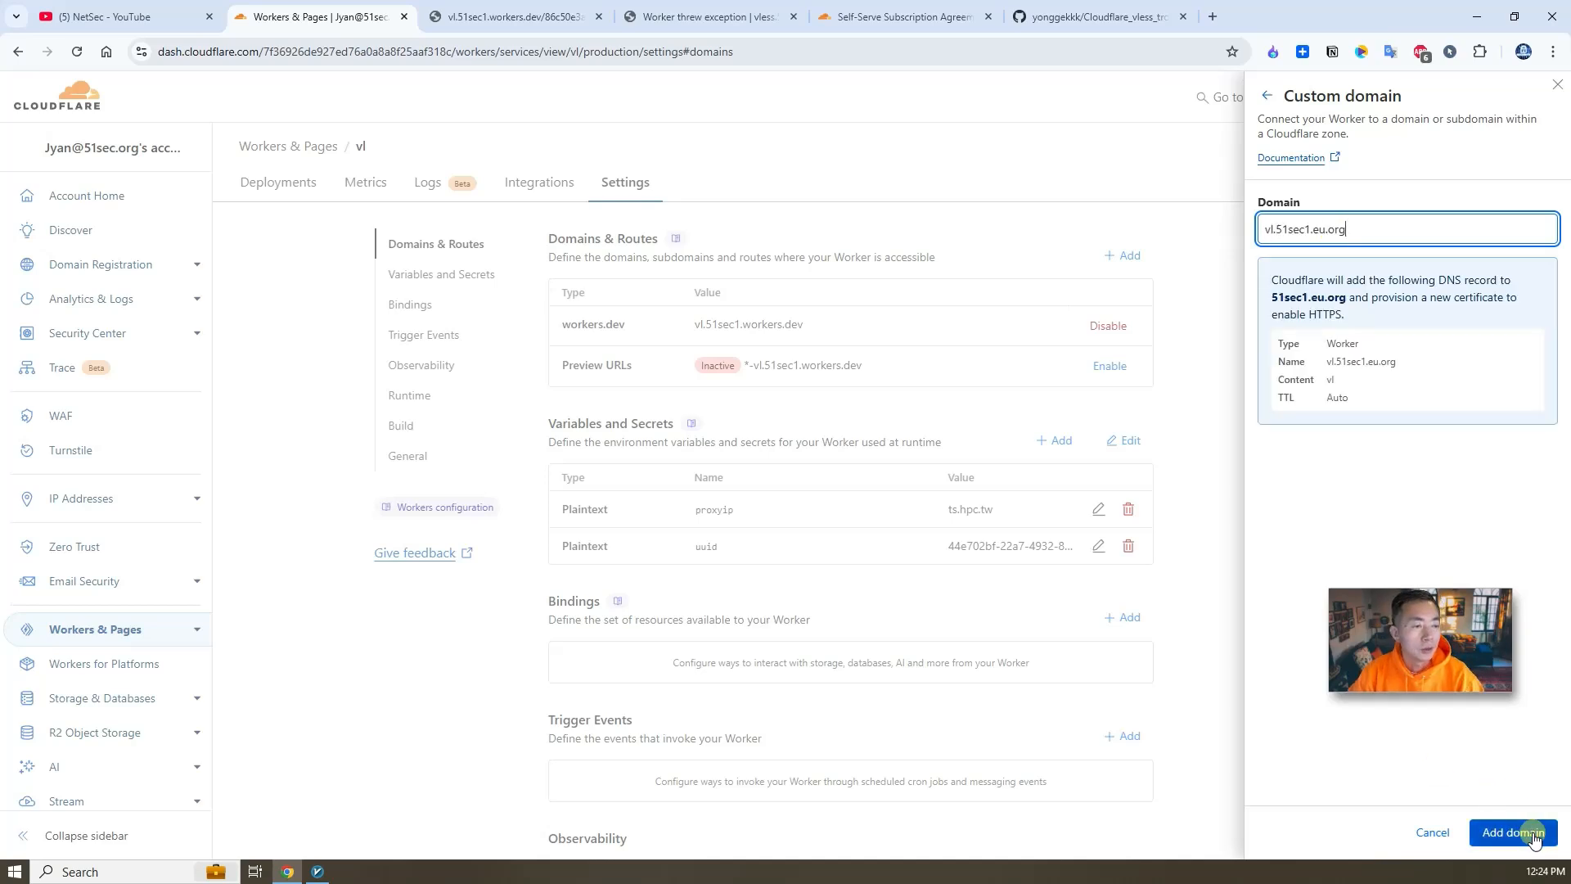
pyautogui.click(1533, 839)
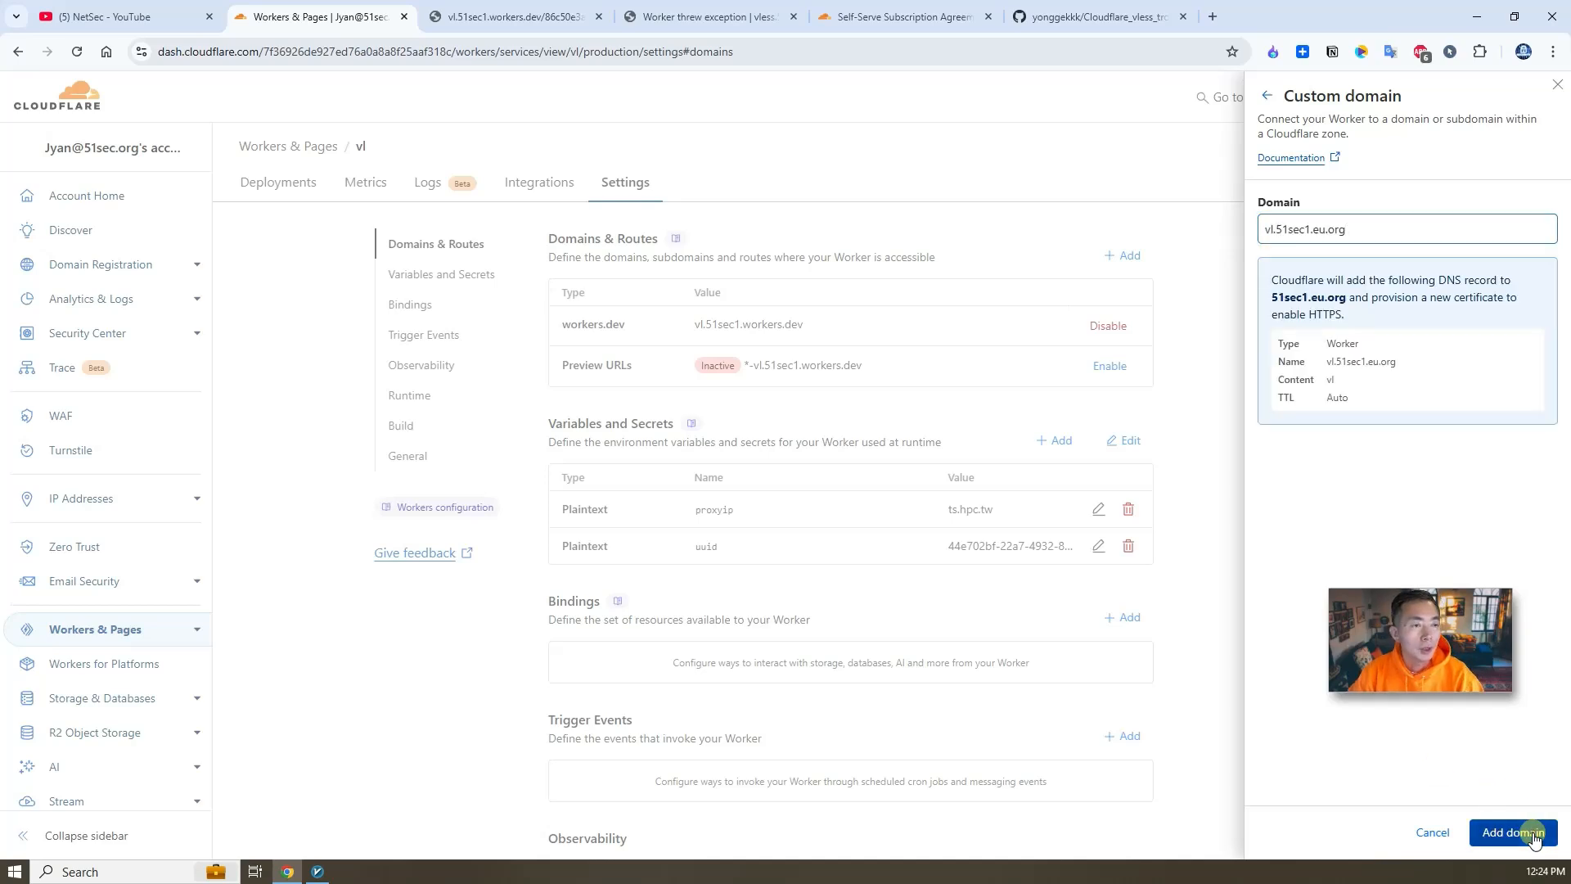
# - Copy the vl.51sec1.eu.org record from the zone's DNS records and open that address in the browser
pyautogui.click(152, 273)
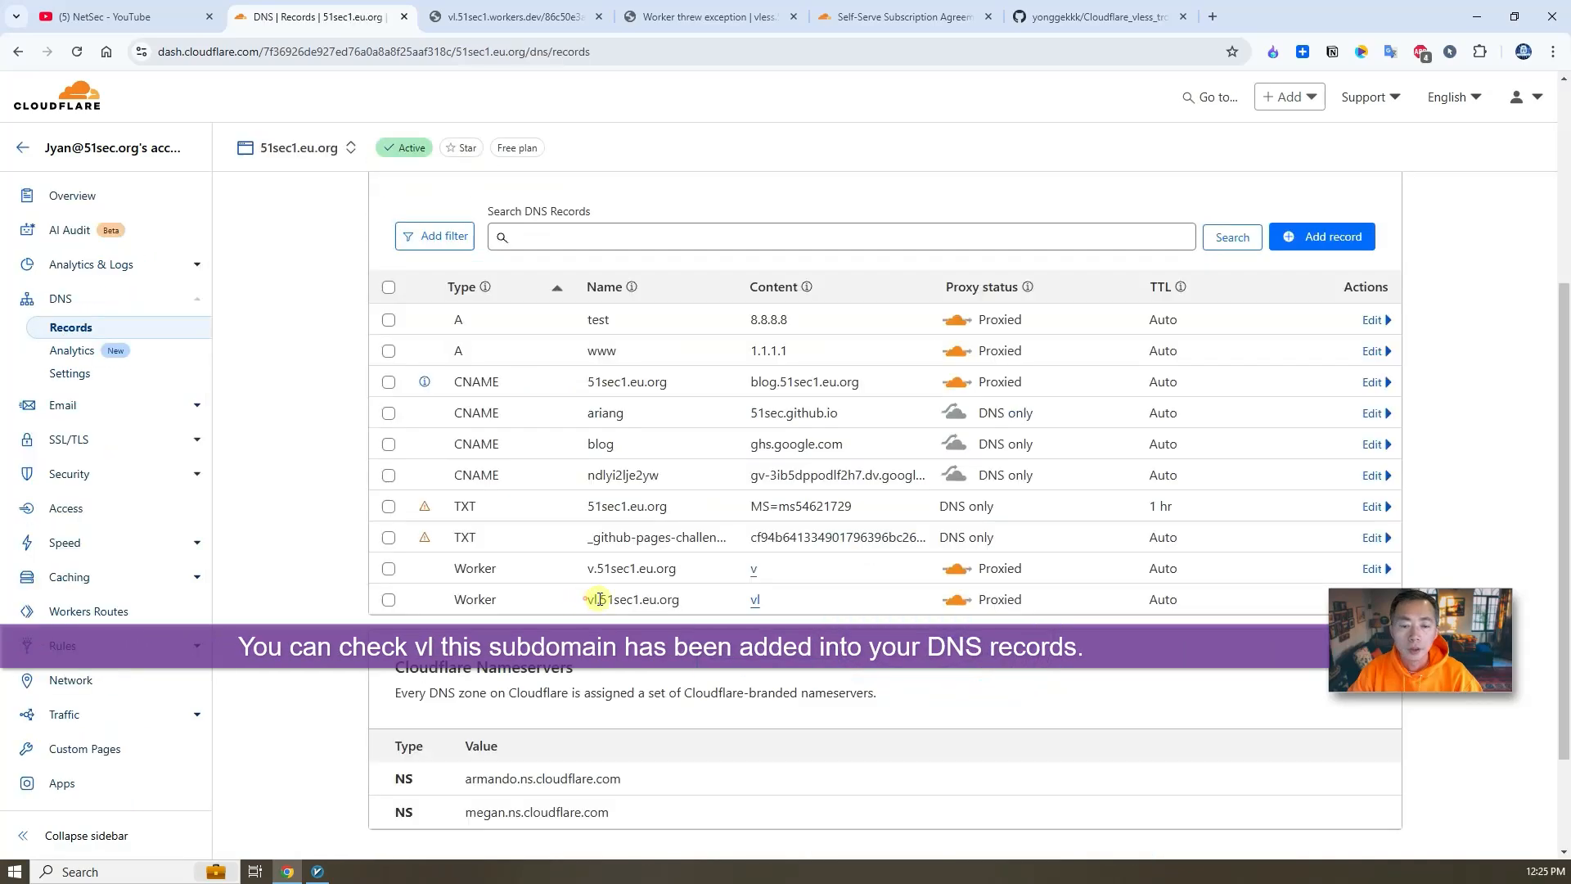
pyautogui.tripleClick(600, 598)
pyautogui.hotkey('ctrl', 'c')
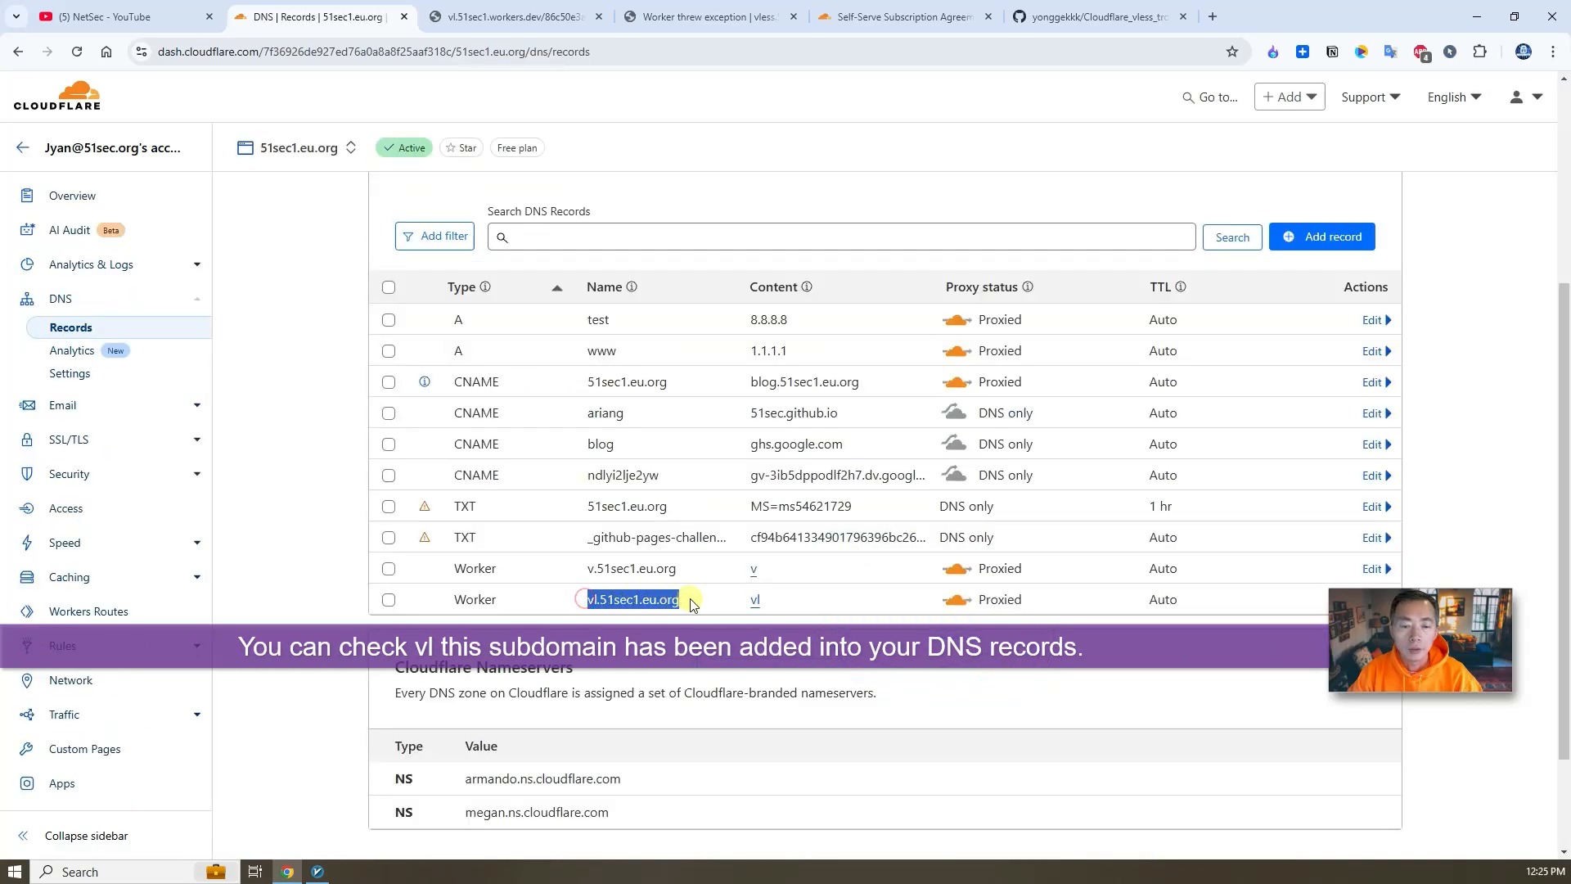
pyautogui.click(503, 17)
pyautogui.click(231, 54)
pyautogui.click(235, 56)
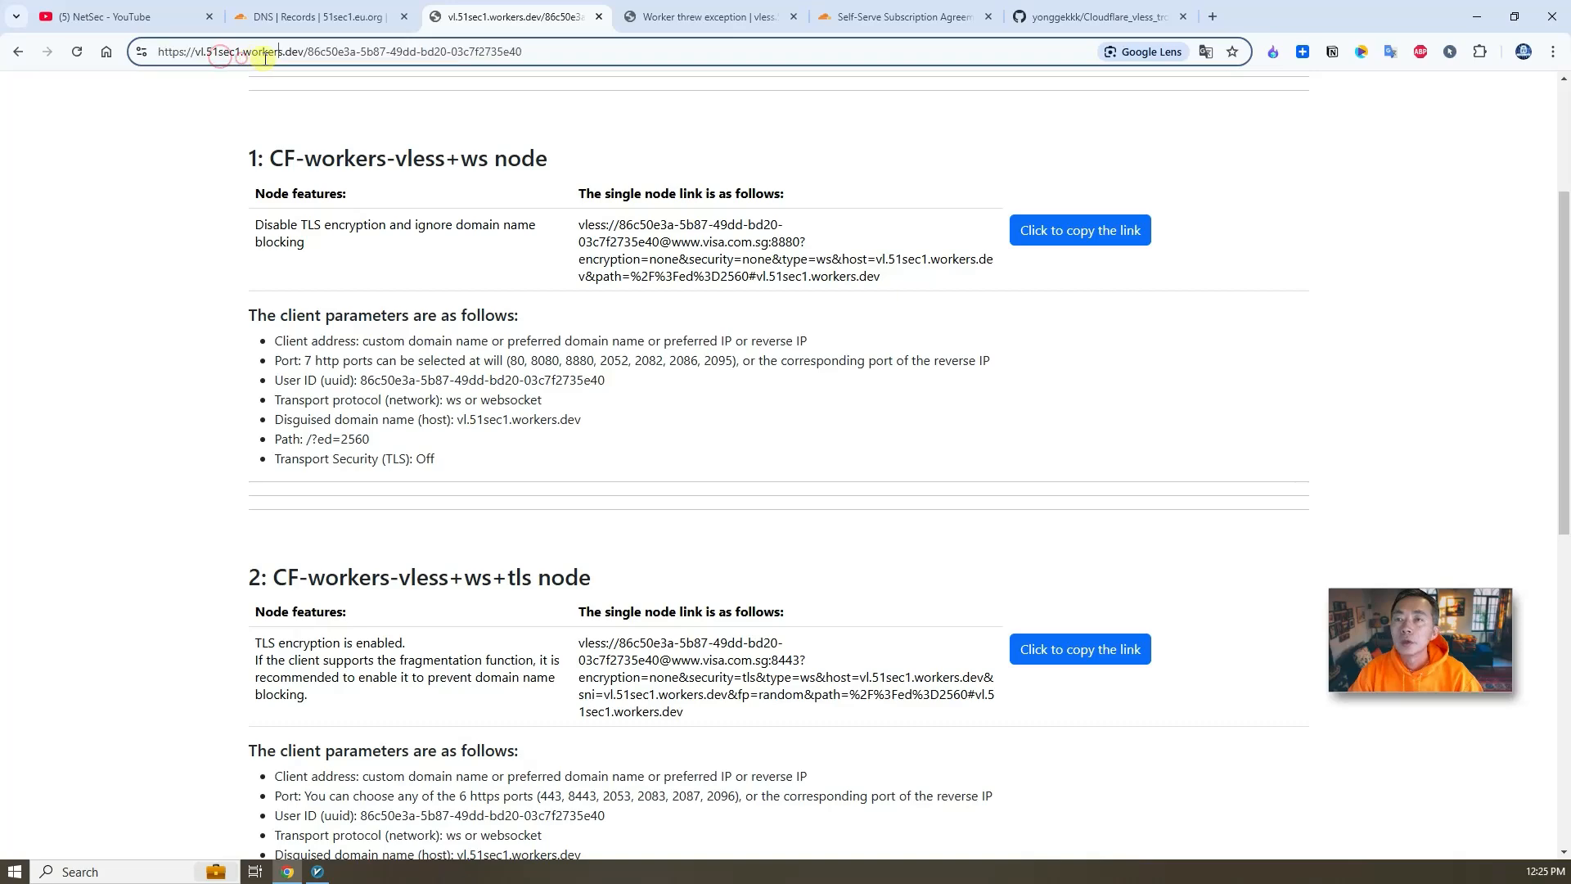
pyautogui.hotkey('ctrl', 'a')
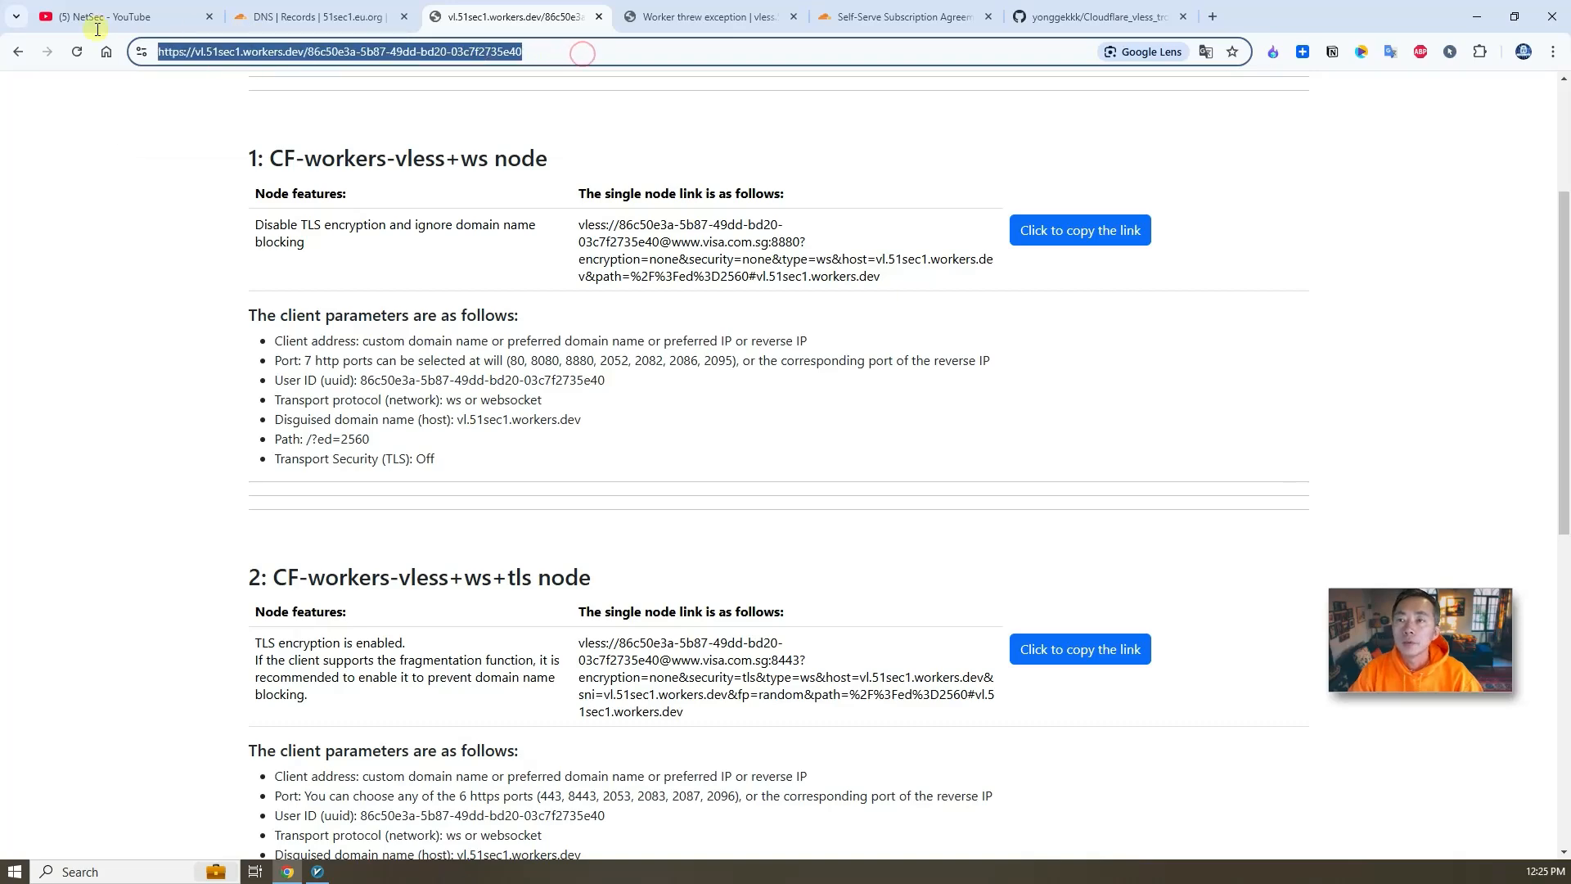
pyautogui.hotkey('ctrl', 'v')
pyautogui.press('Return')
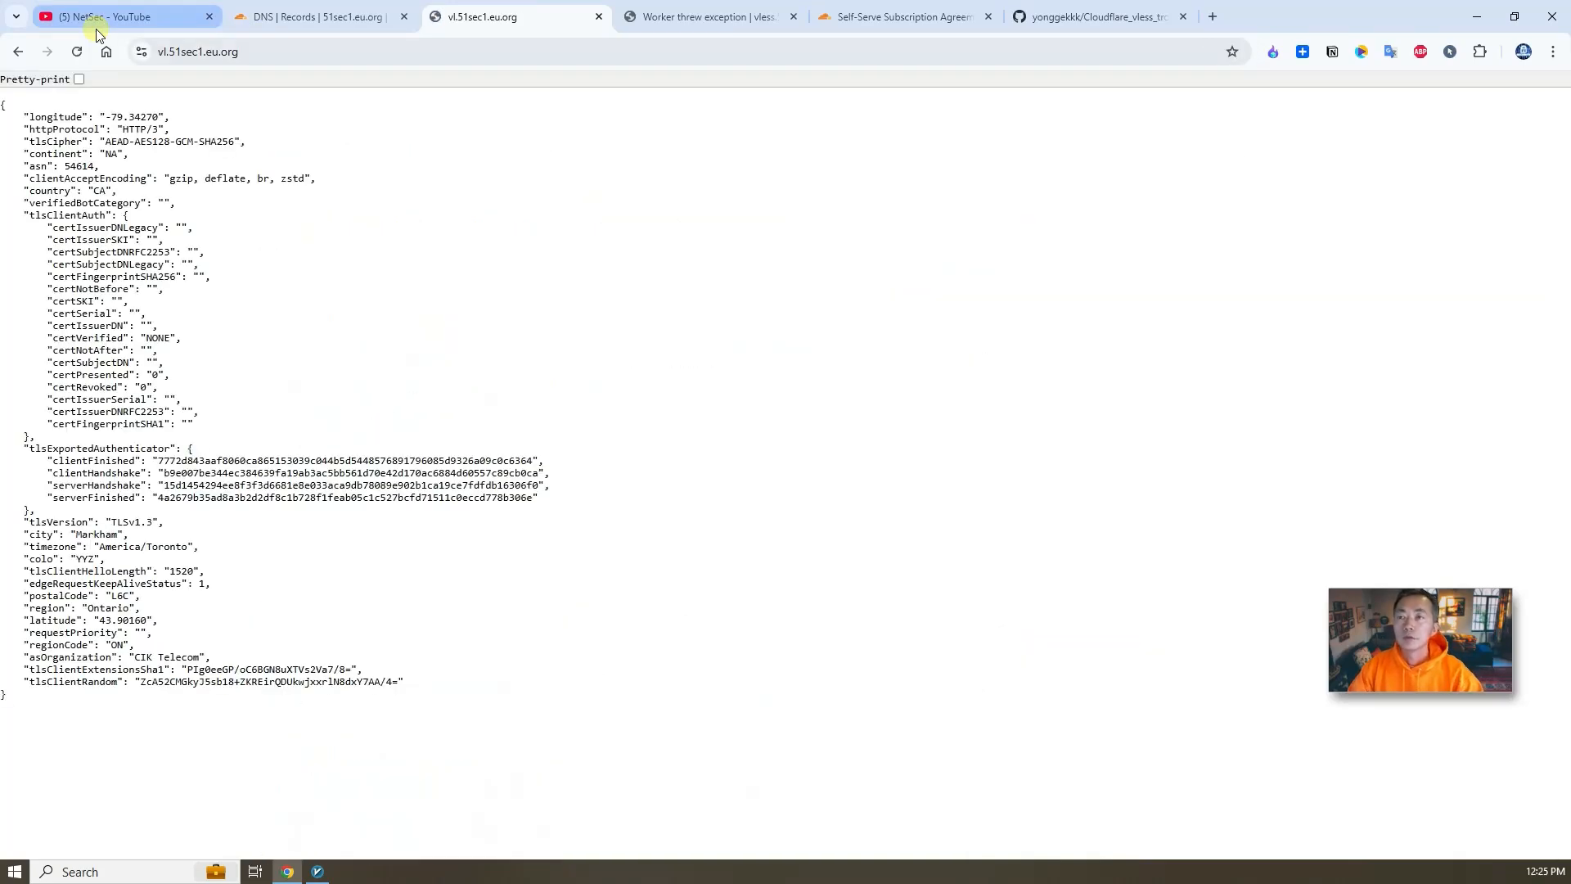
# - Open the node page at vl.51sec1.eu.org/ followed by the new UUID copied from v2rayN
pyautogui.click(329, 54)
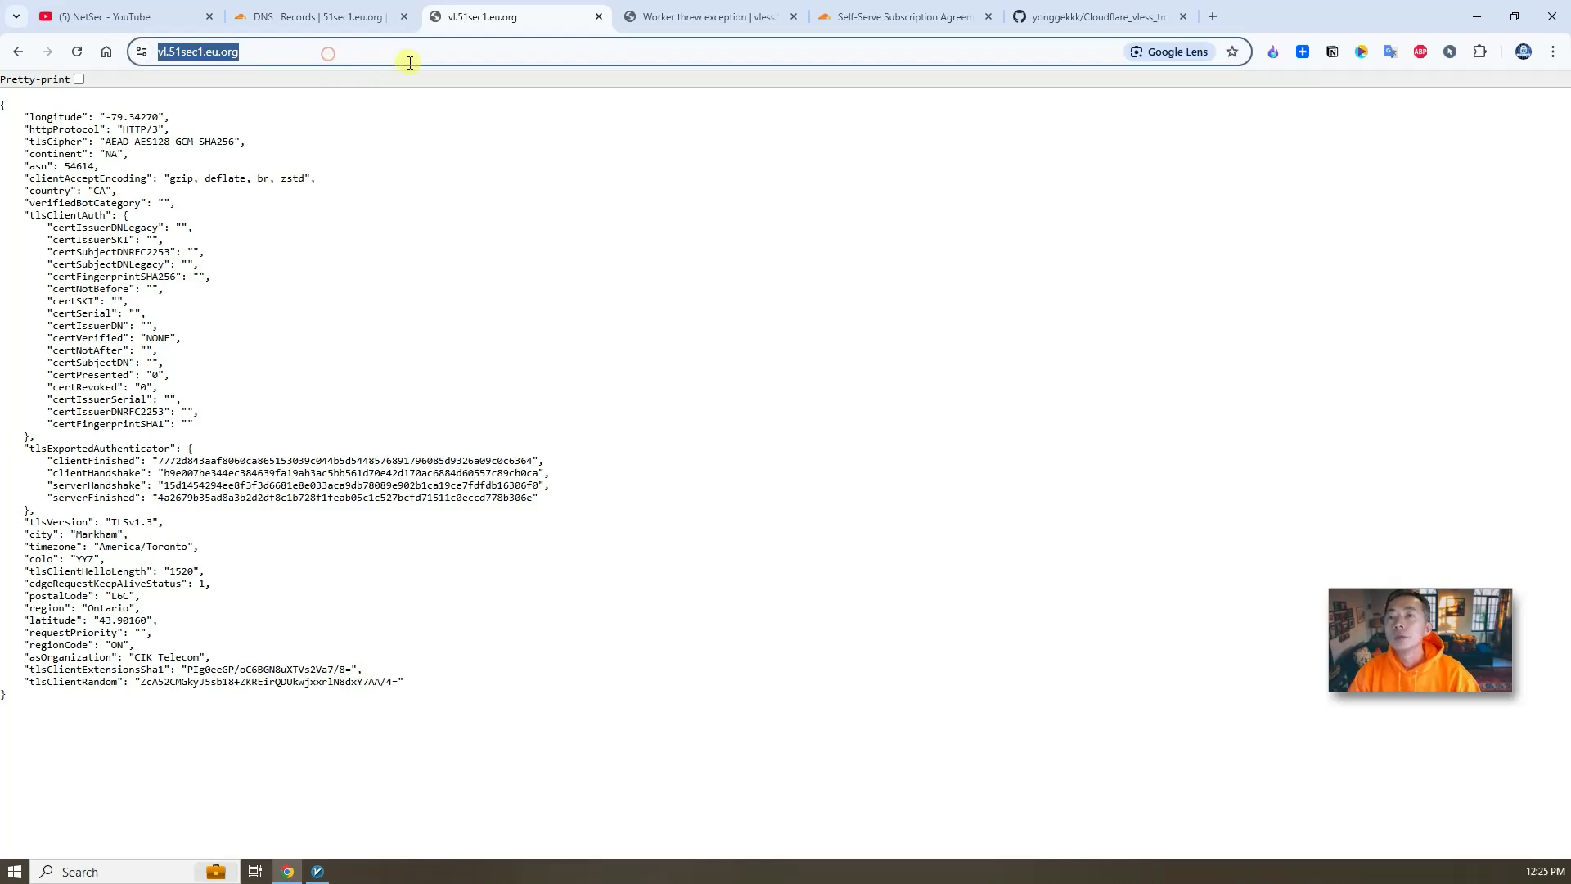
pyautogui.click(328, 54)
pyautogui.write('//')
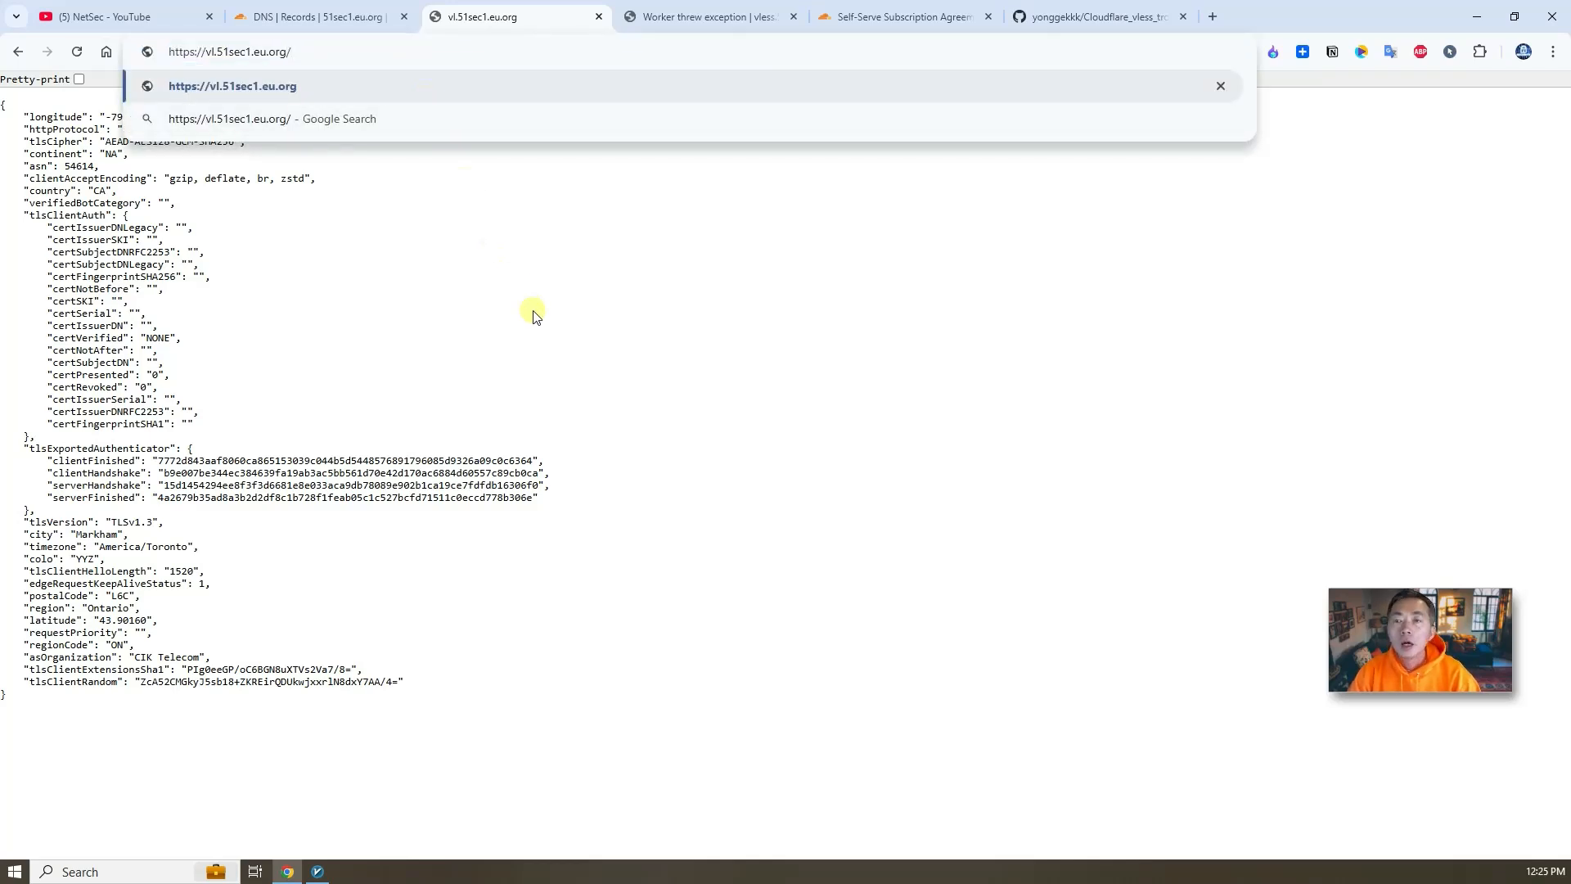
pyautogui.hotkey('alt', 'Tab')
pyautogui.click(801, 319)
pyautogui.moveTo(801, 319); pyautogui.dragTo(583, 301)
pyautogui.hotkey('ctrl', 'c')
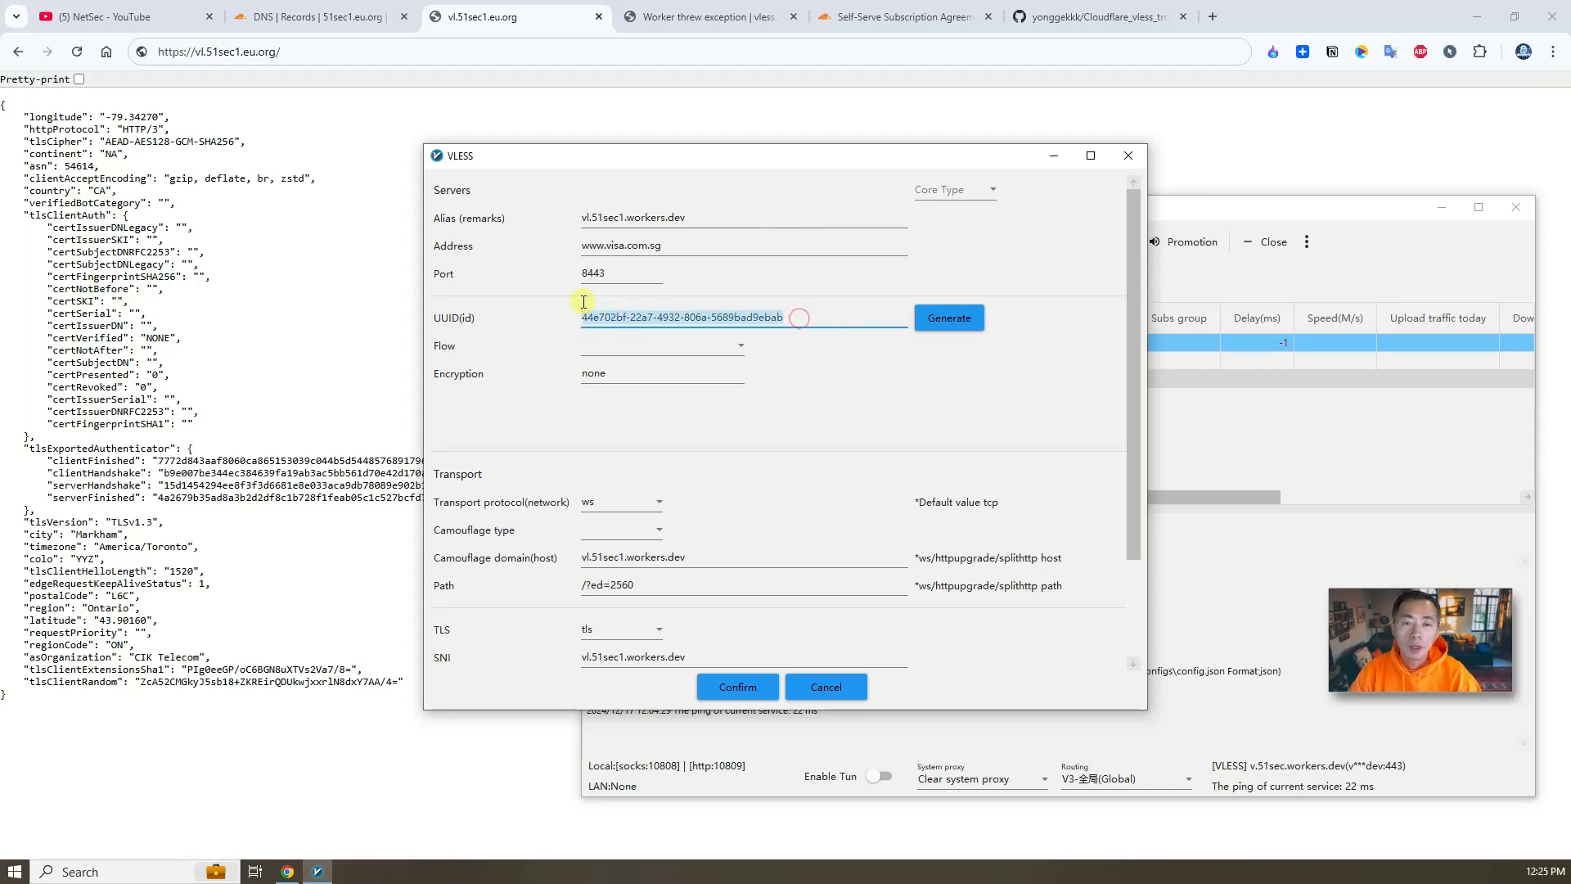
pyautogui.click(351, 57)
pyautogui.hotkey('ctrl', 'v')
pyautogui.press('Return')
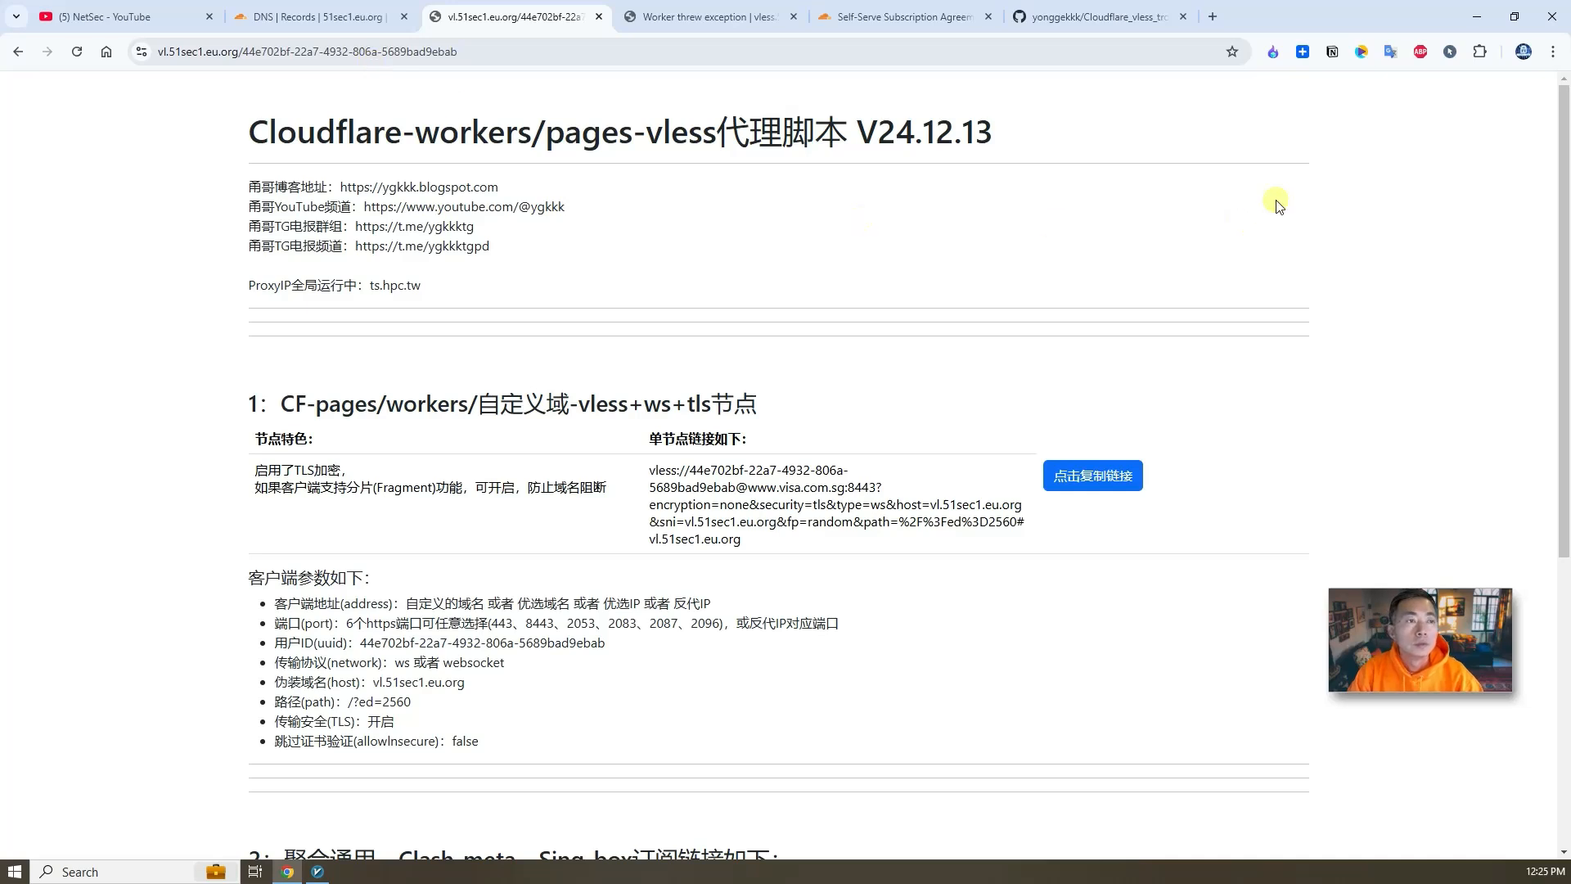
# - Translate the node page into English
pyautogui.rightClick(1071, 196)
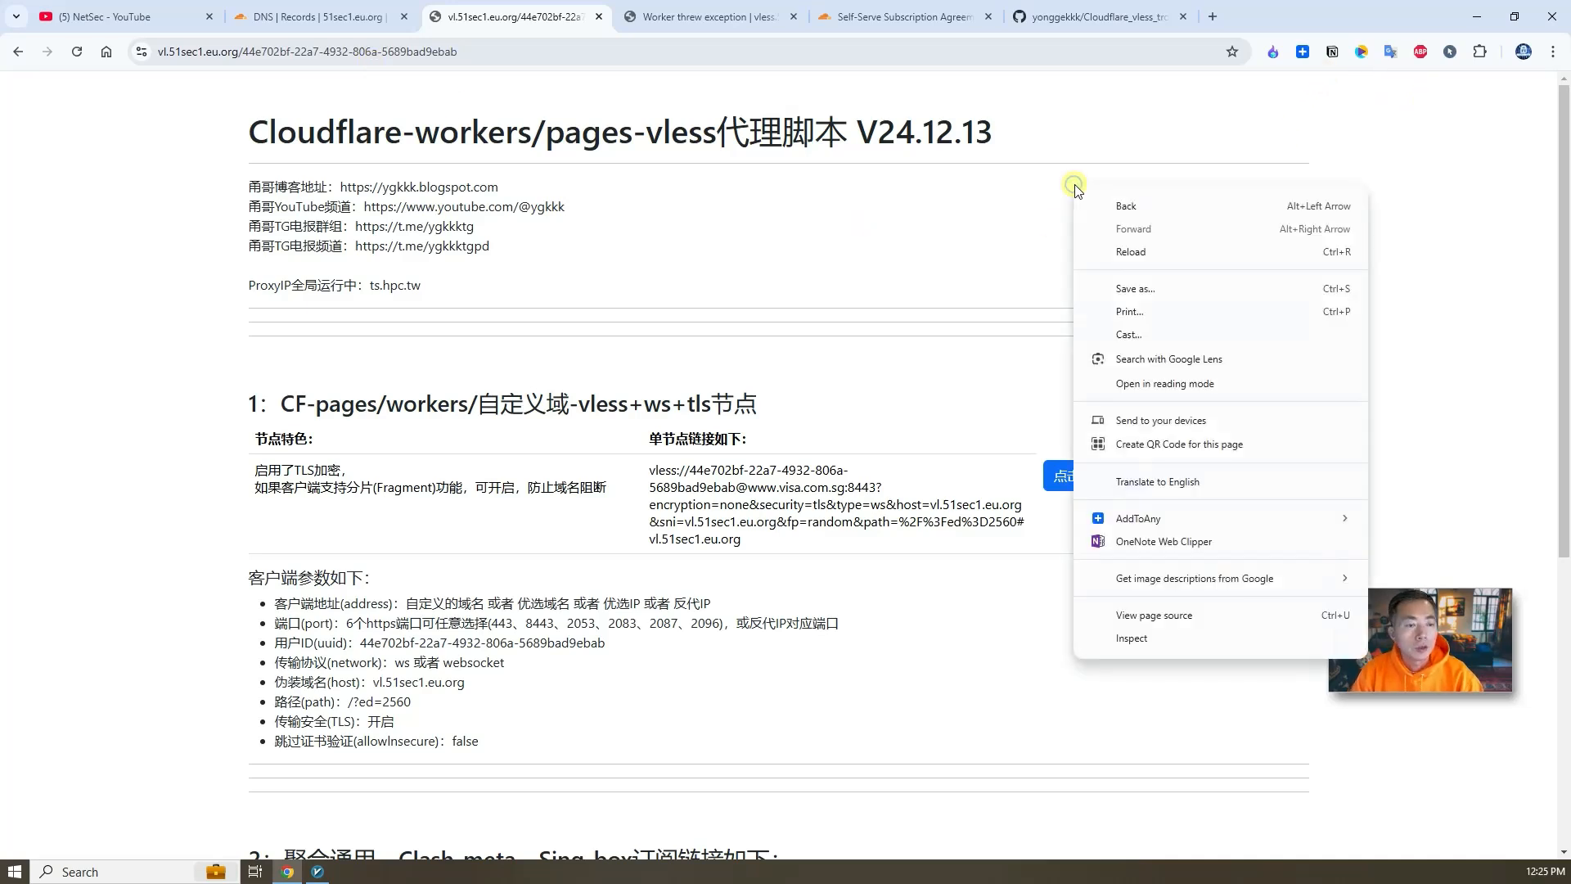
pyautogui.click(1227, 478)
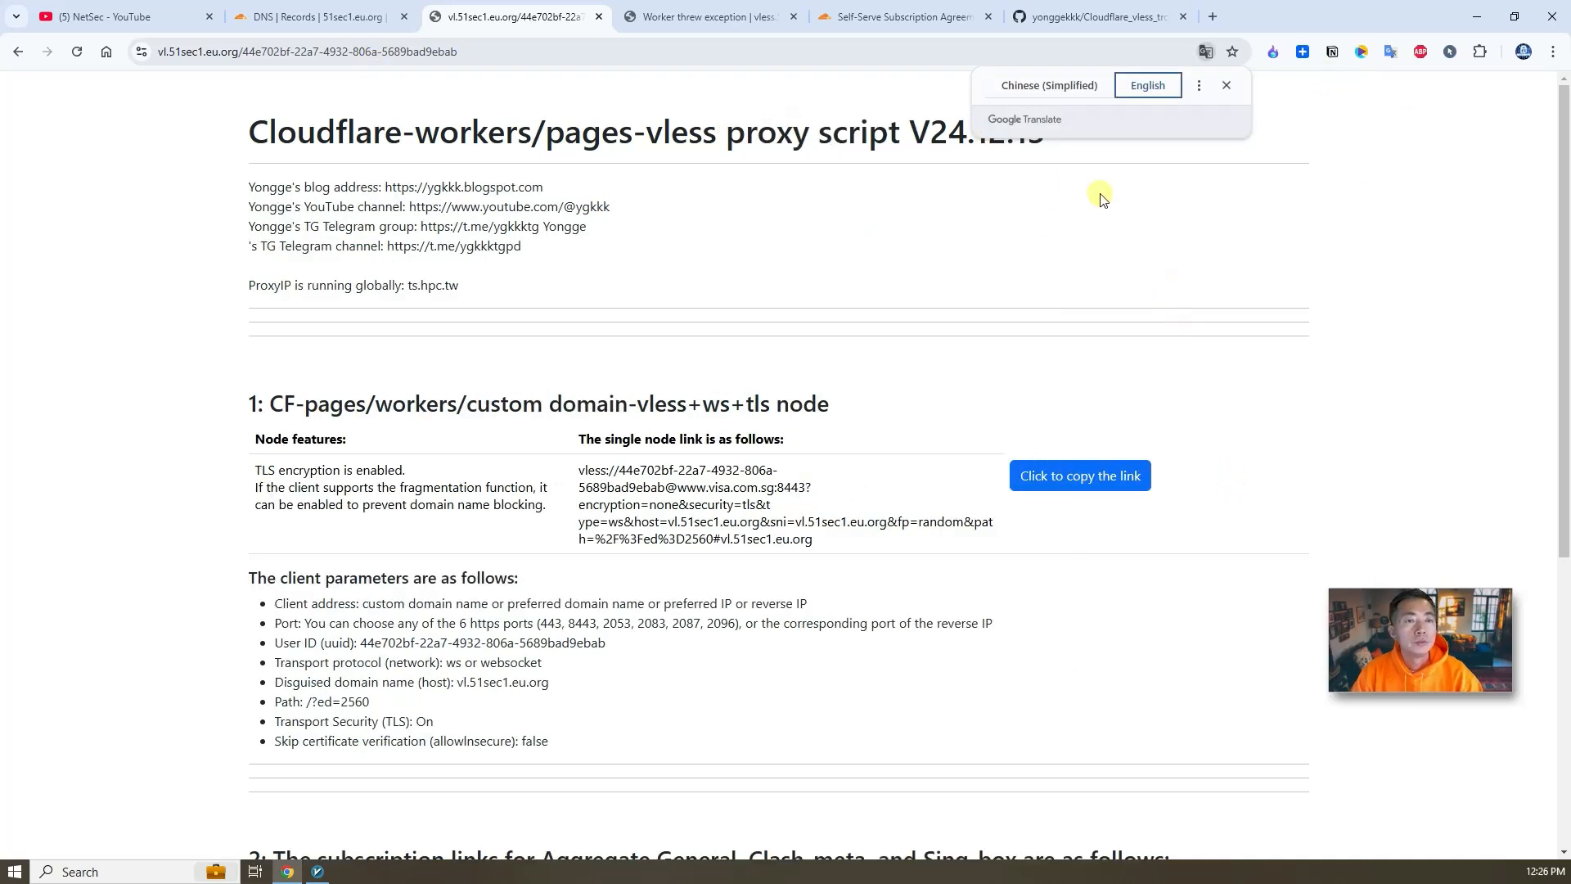
# - Copy the single vless+ws+tls node link from the node page
pyautogui.scroll(-7, 827, 557)
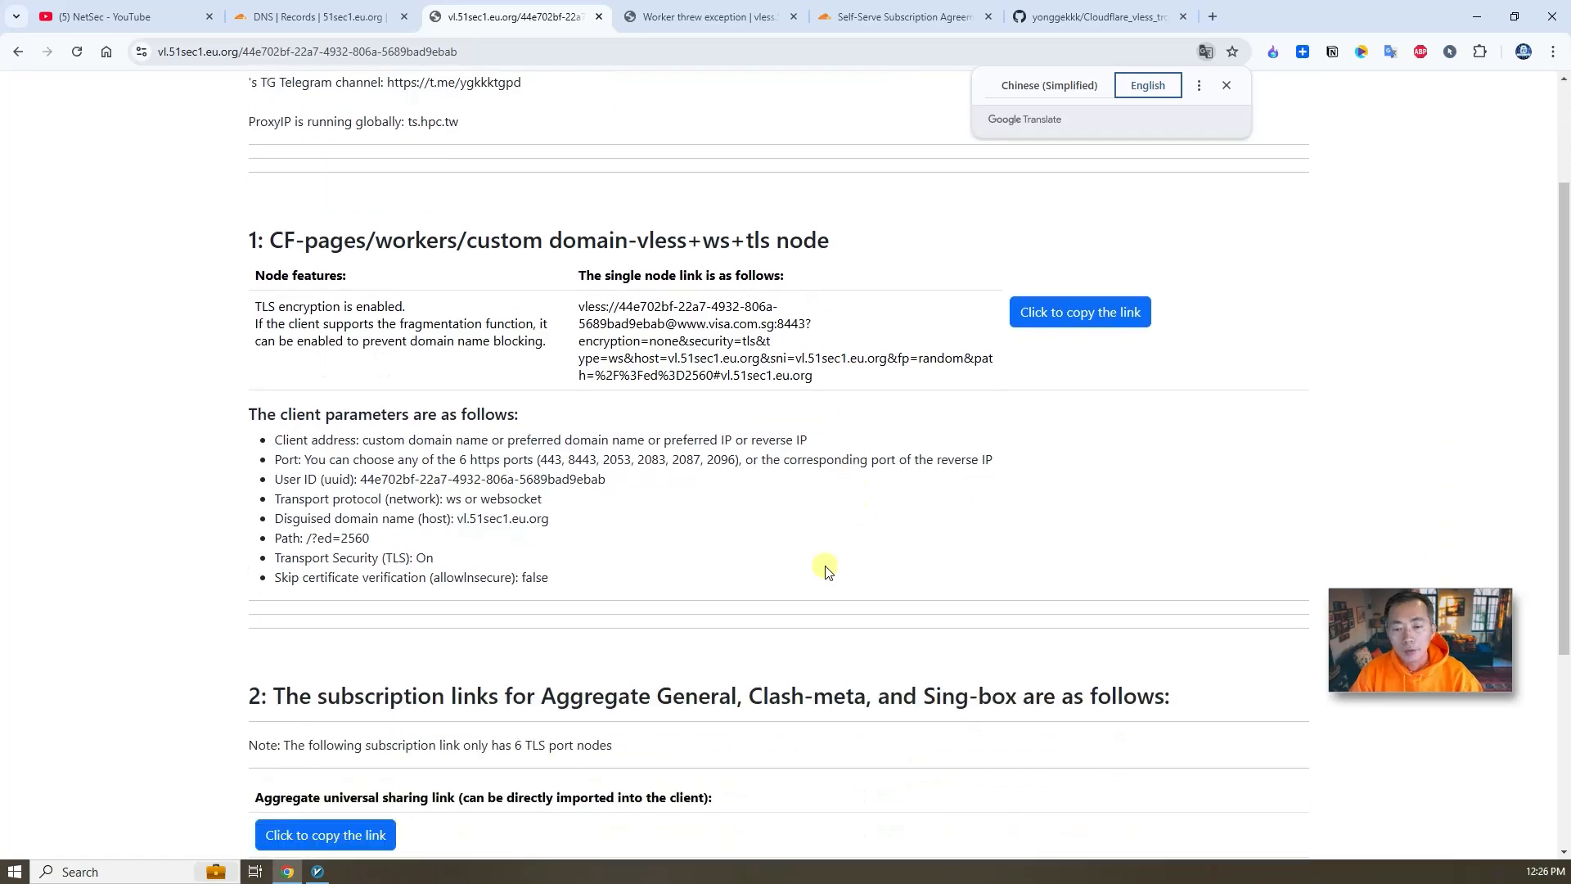
pyautogui.scroll(4, 761, 483)
pyautogui.scroll(-1, 787, 460)
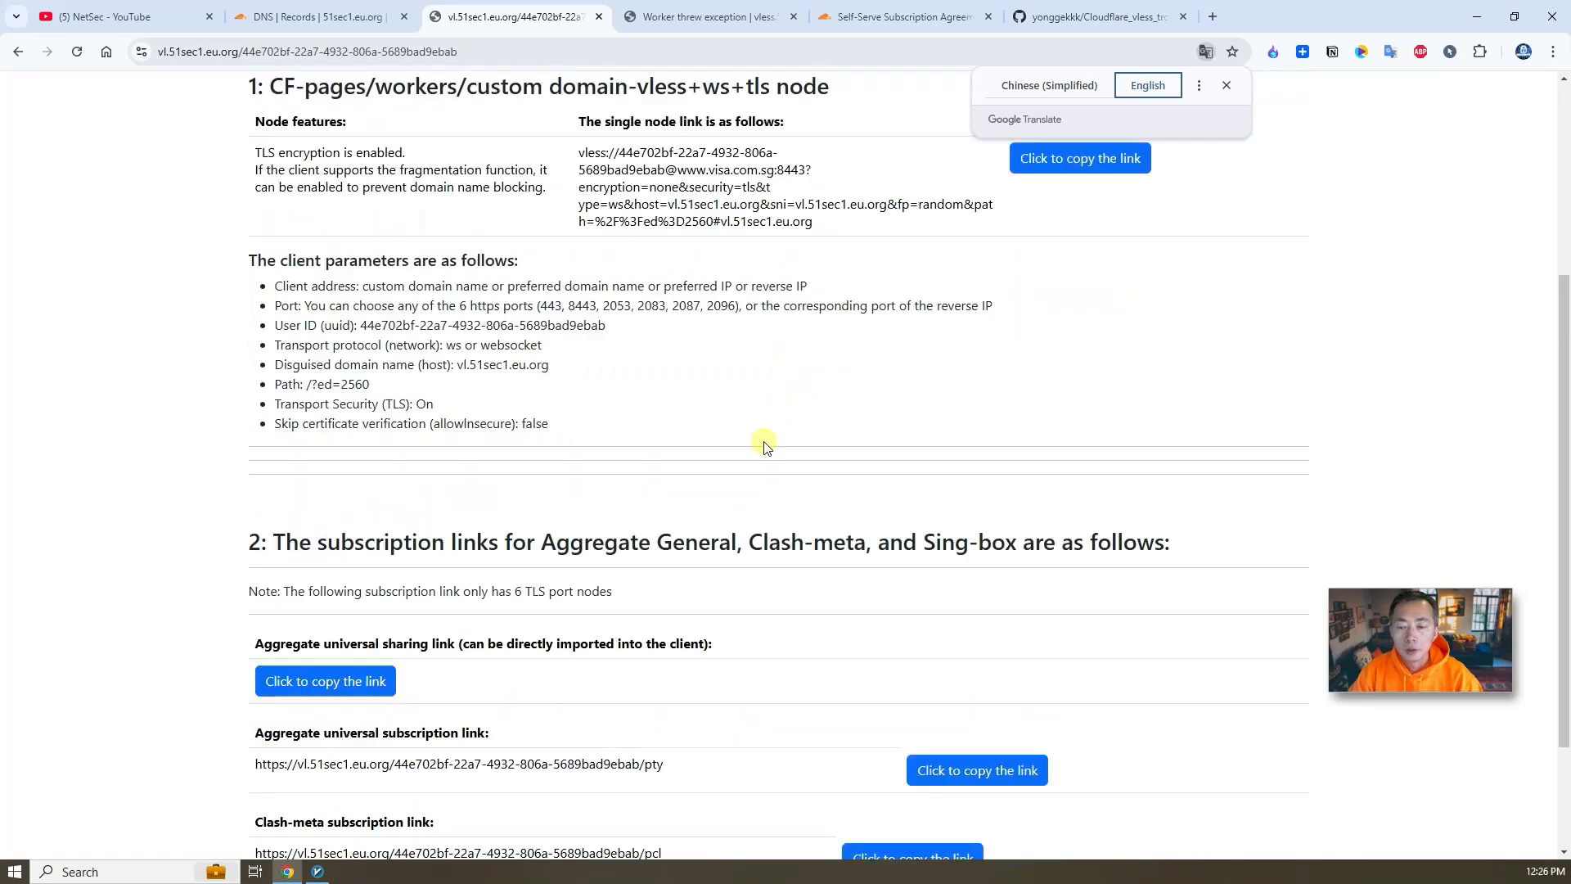
pyautogui.click(930, 153)
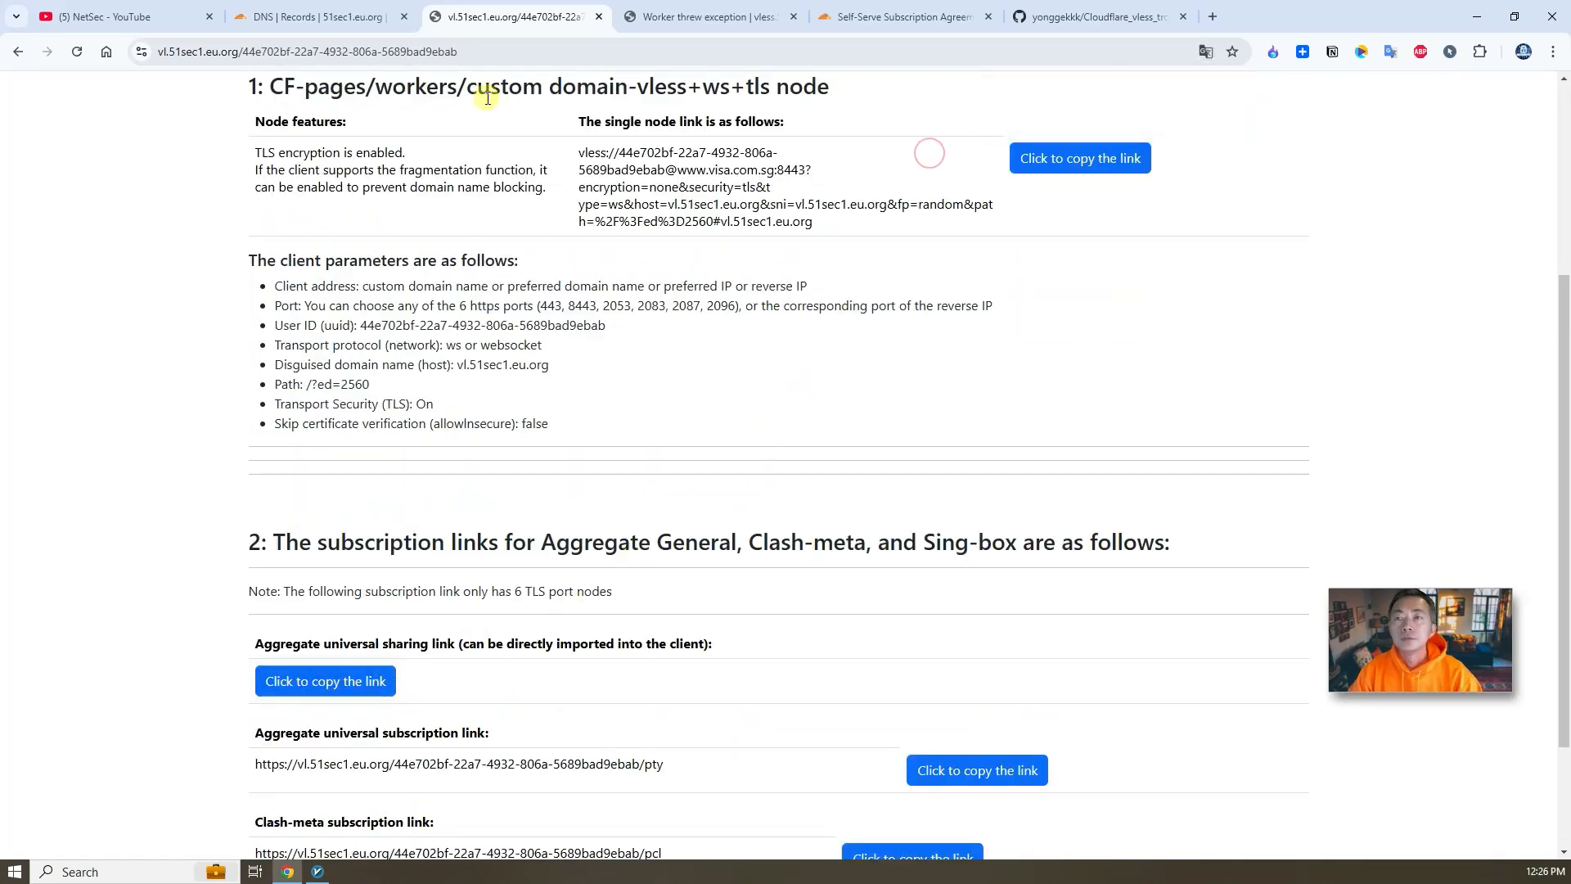
# - Switch to v2rayN and import the copied node link as a new server from the clipboard
pyautogui.click(317, 871)
pyautogui.click(833, 688)
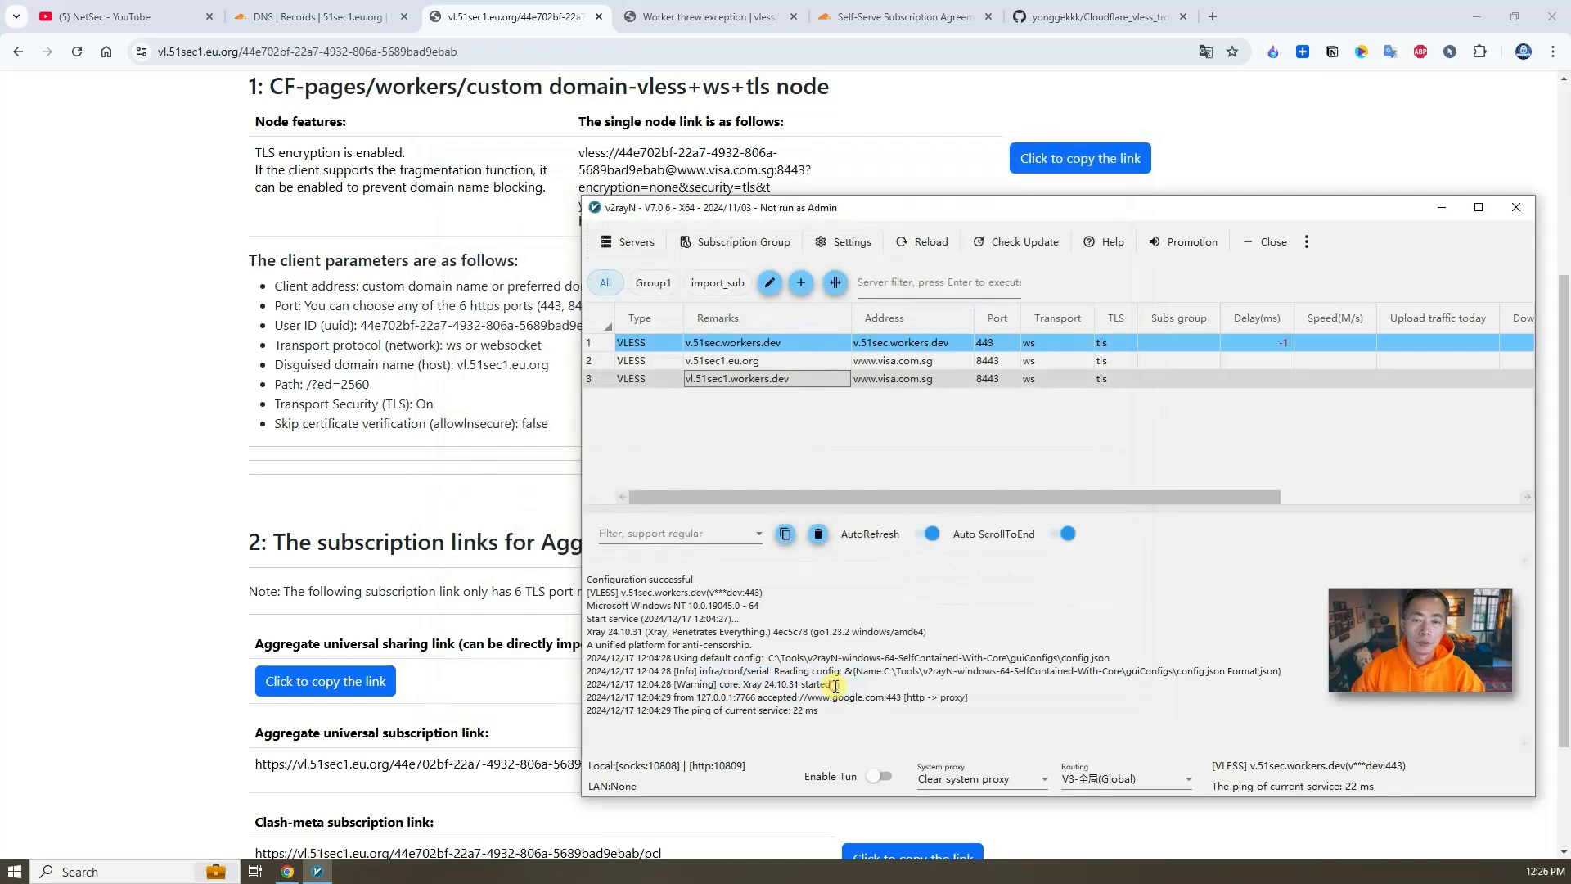
pyautogui.click(744, 455)
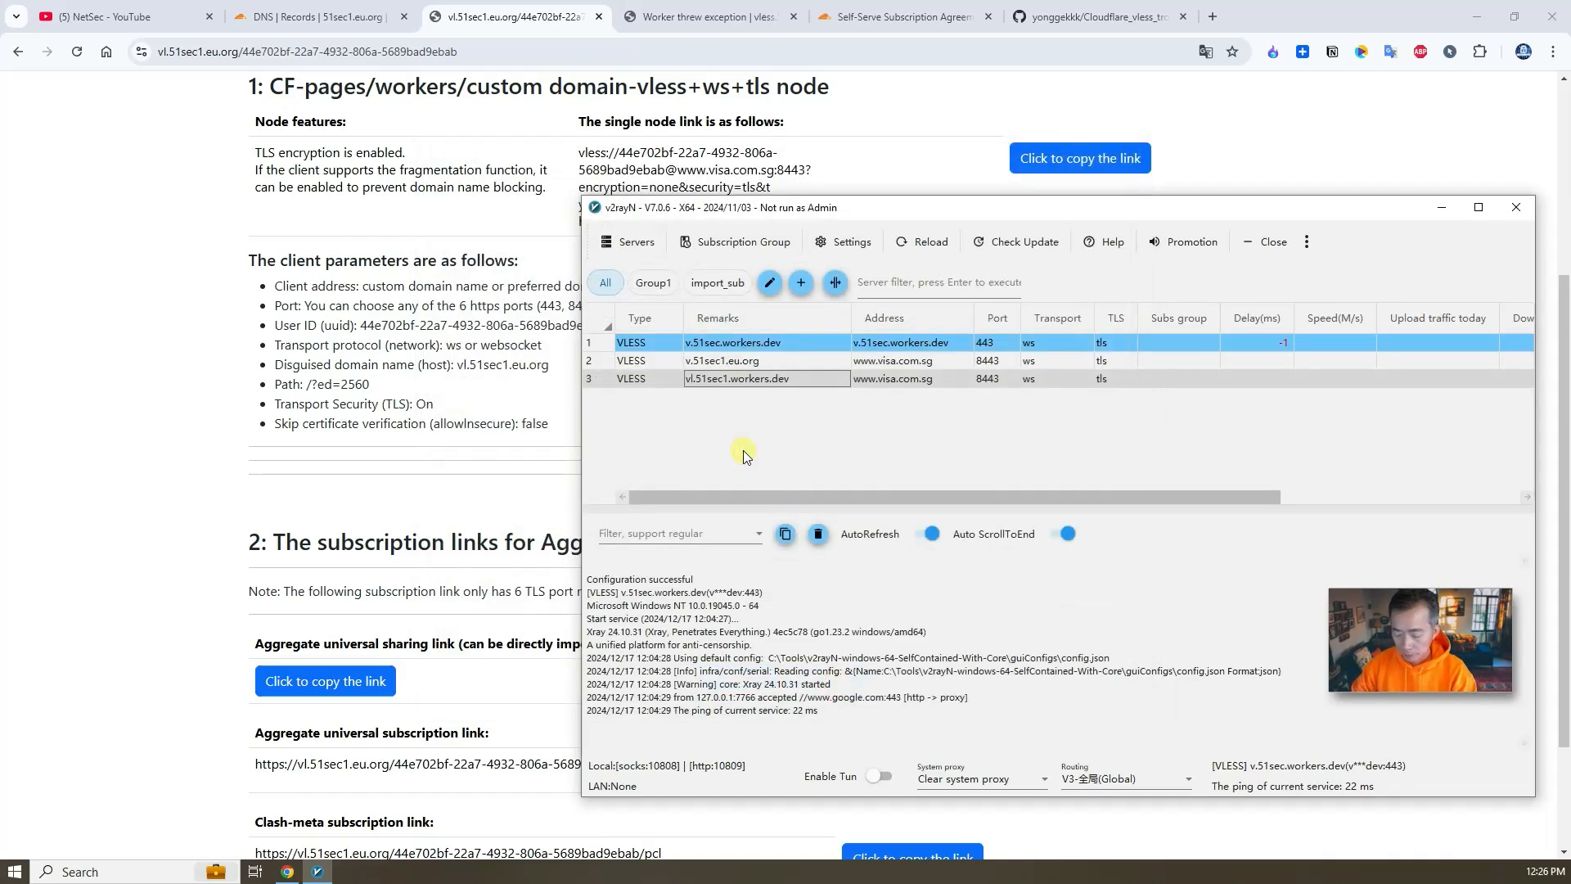
pyautogui.hotkey('ctrl', 'v')
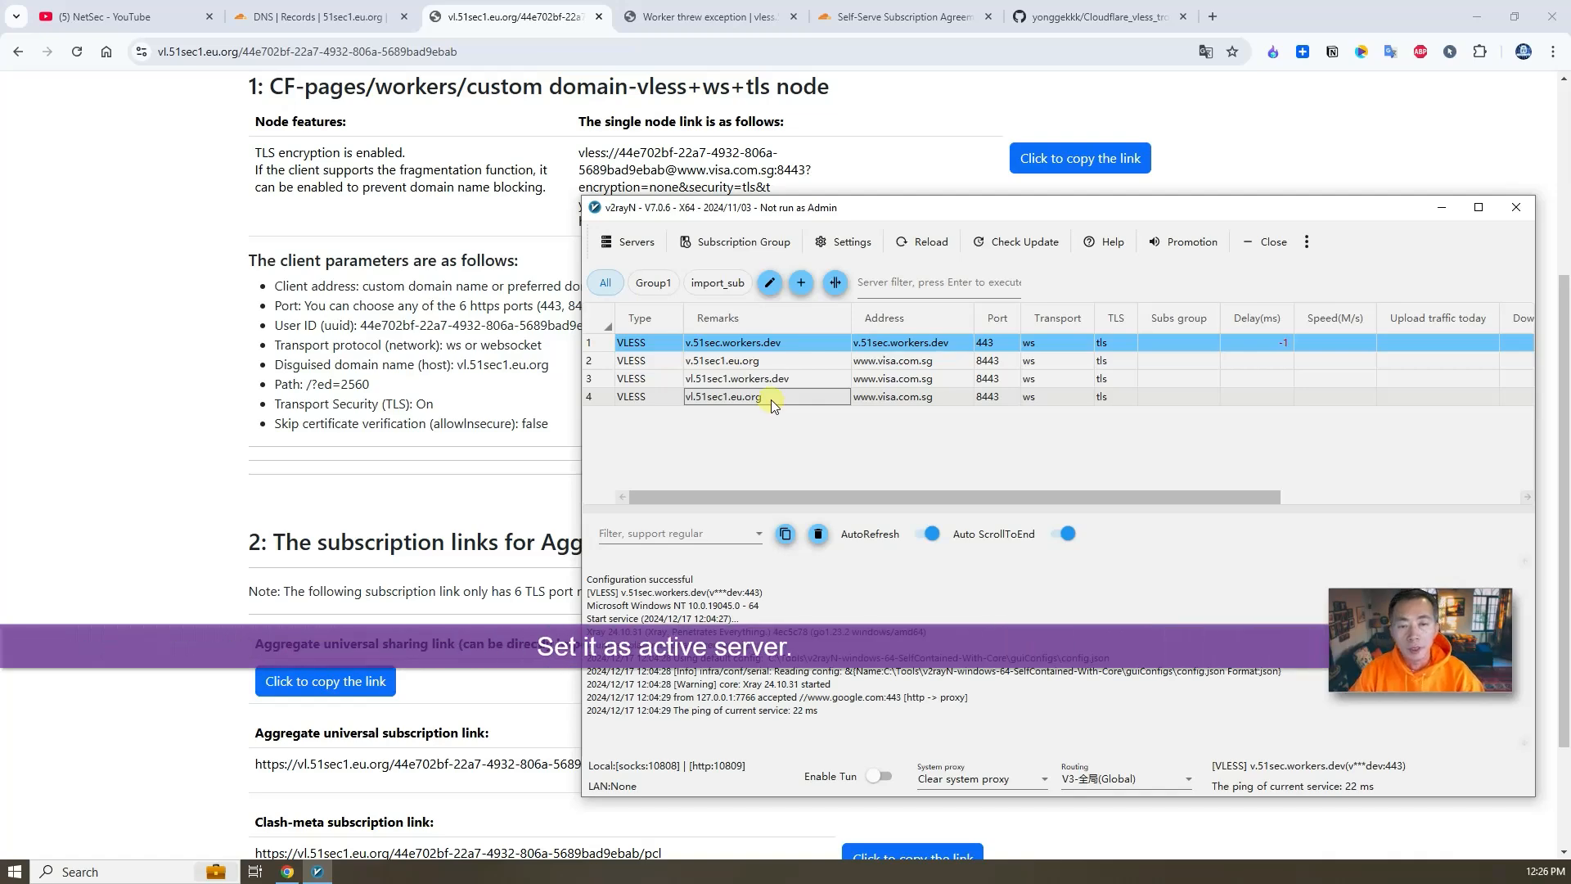
# - Set the vl.51sec1.eu.org server as the active server and switch the system proxy to Set system proxy
pyautogui.click(898, 398)
pyautogui.rightClick(745, 398)
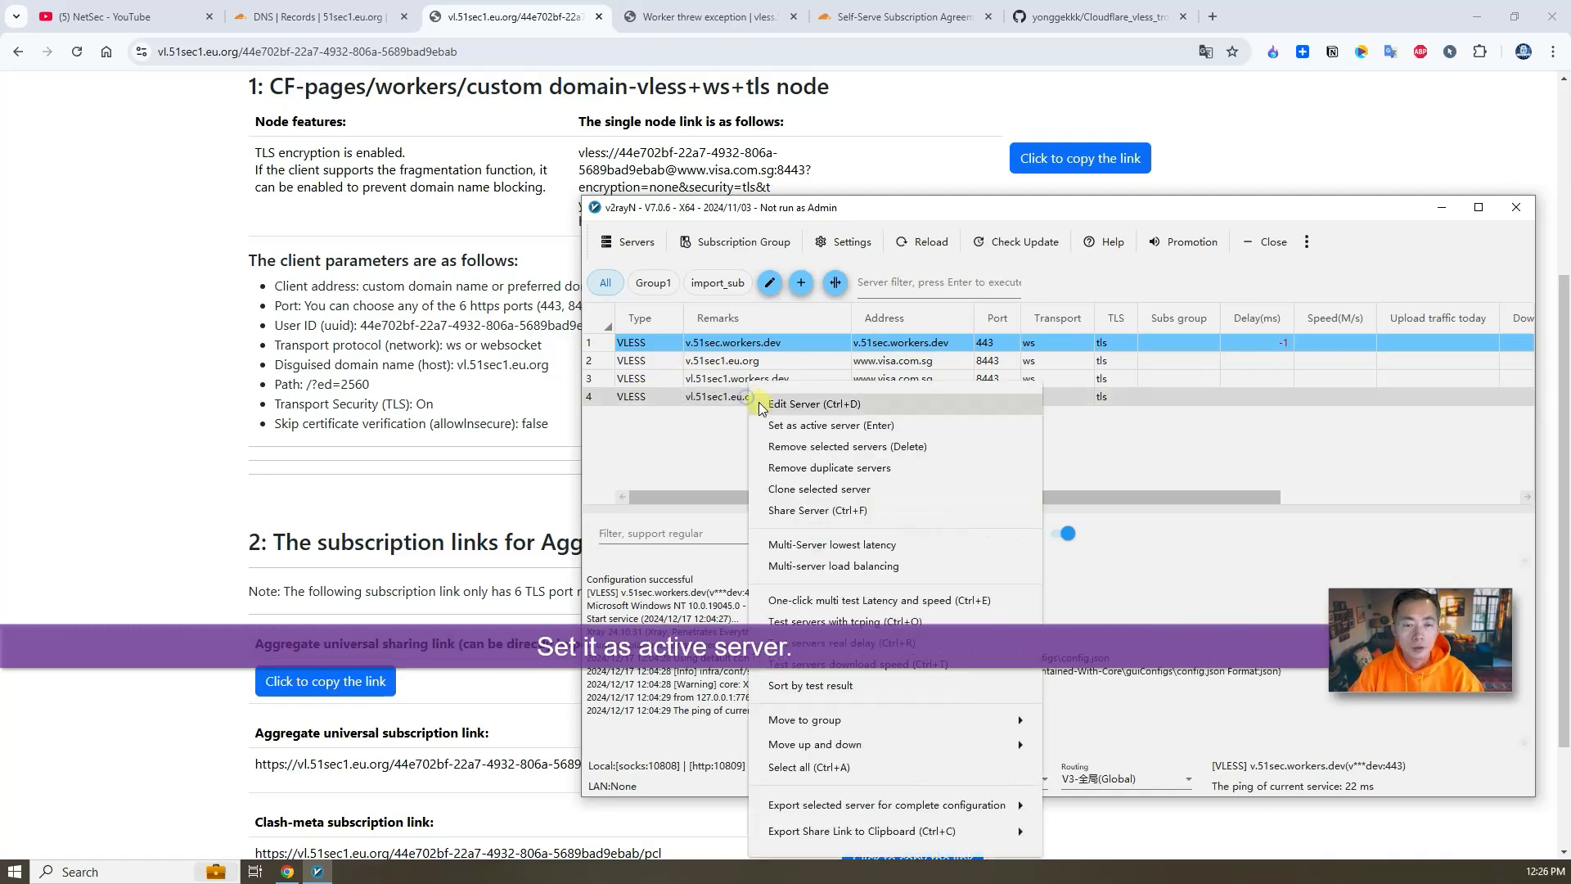
pyautogui.click(929, 426)
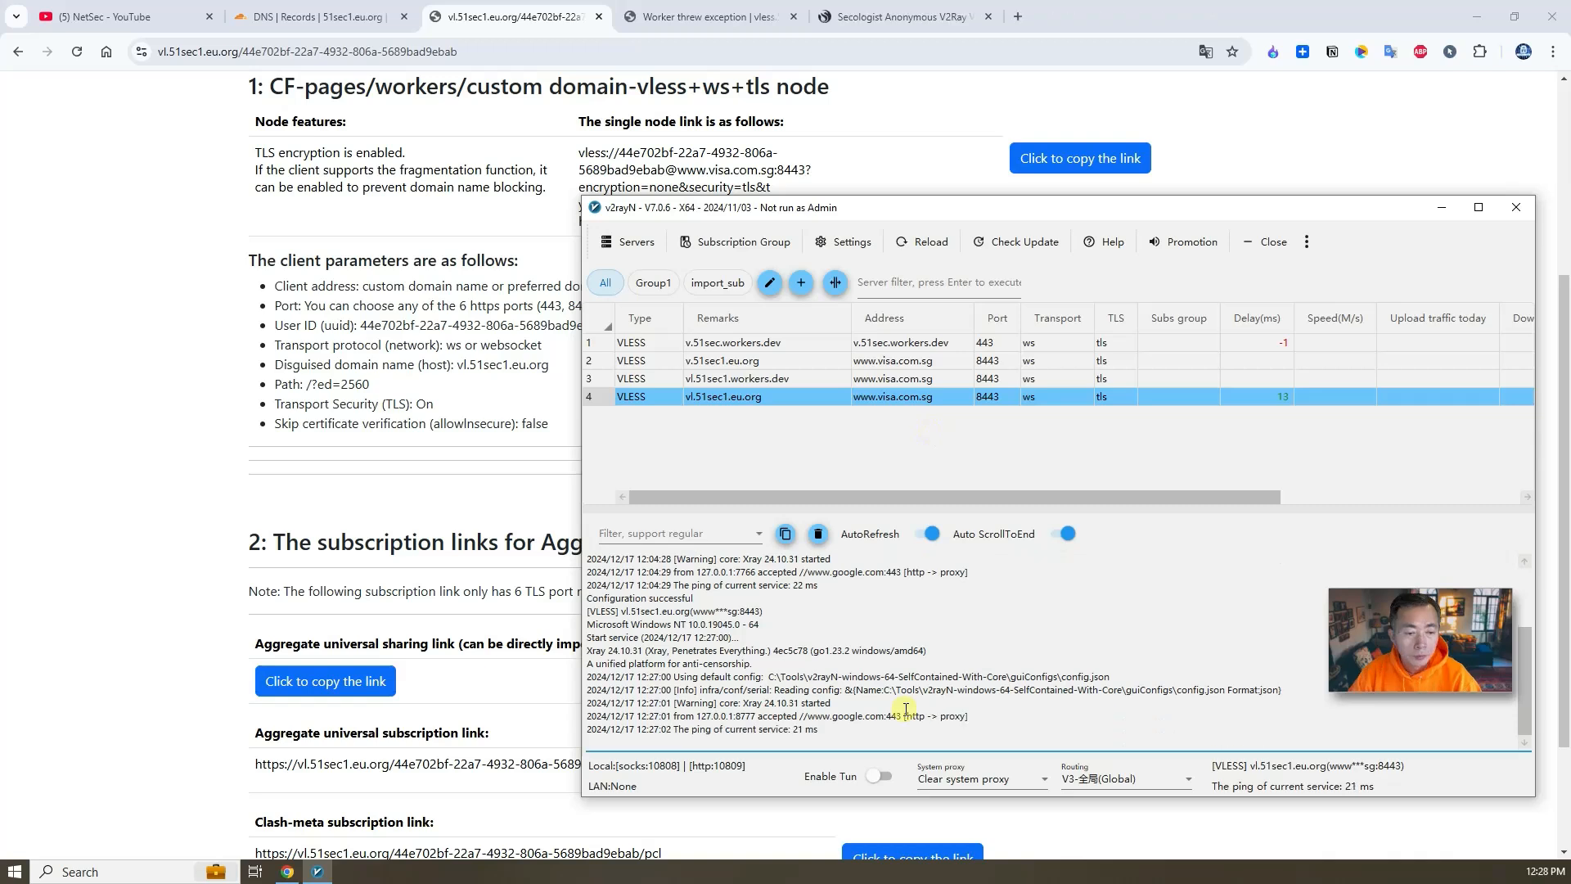
pyautogui.click(996, 781)
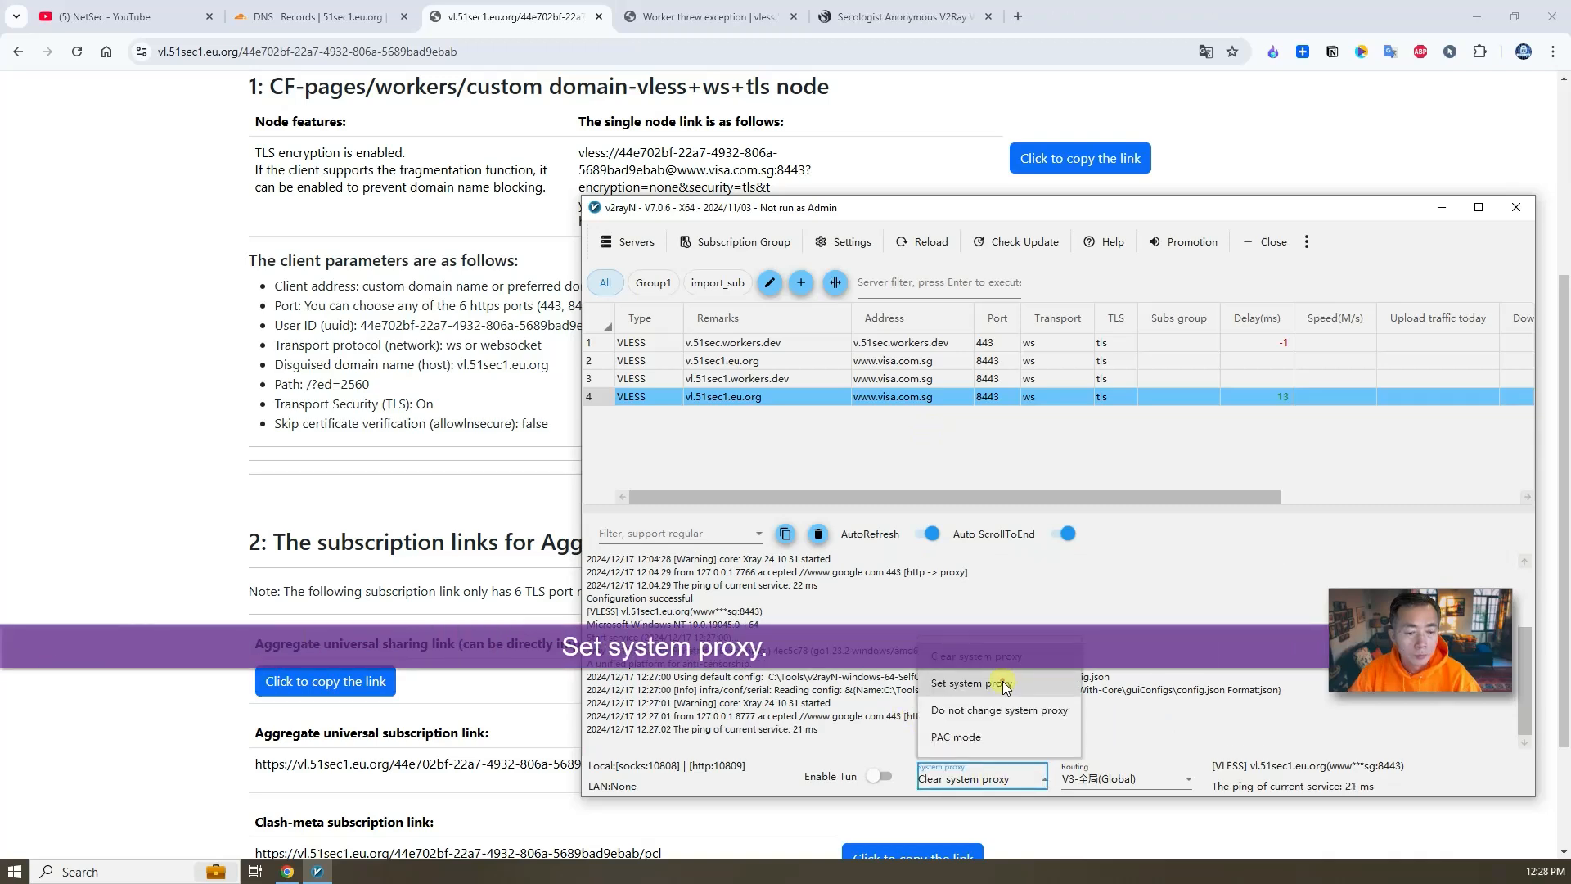
pyautogui.click(1005, 684)
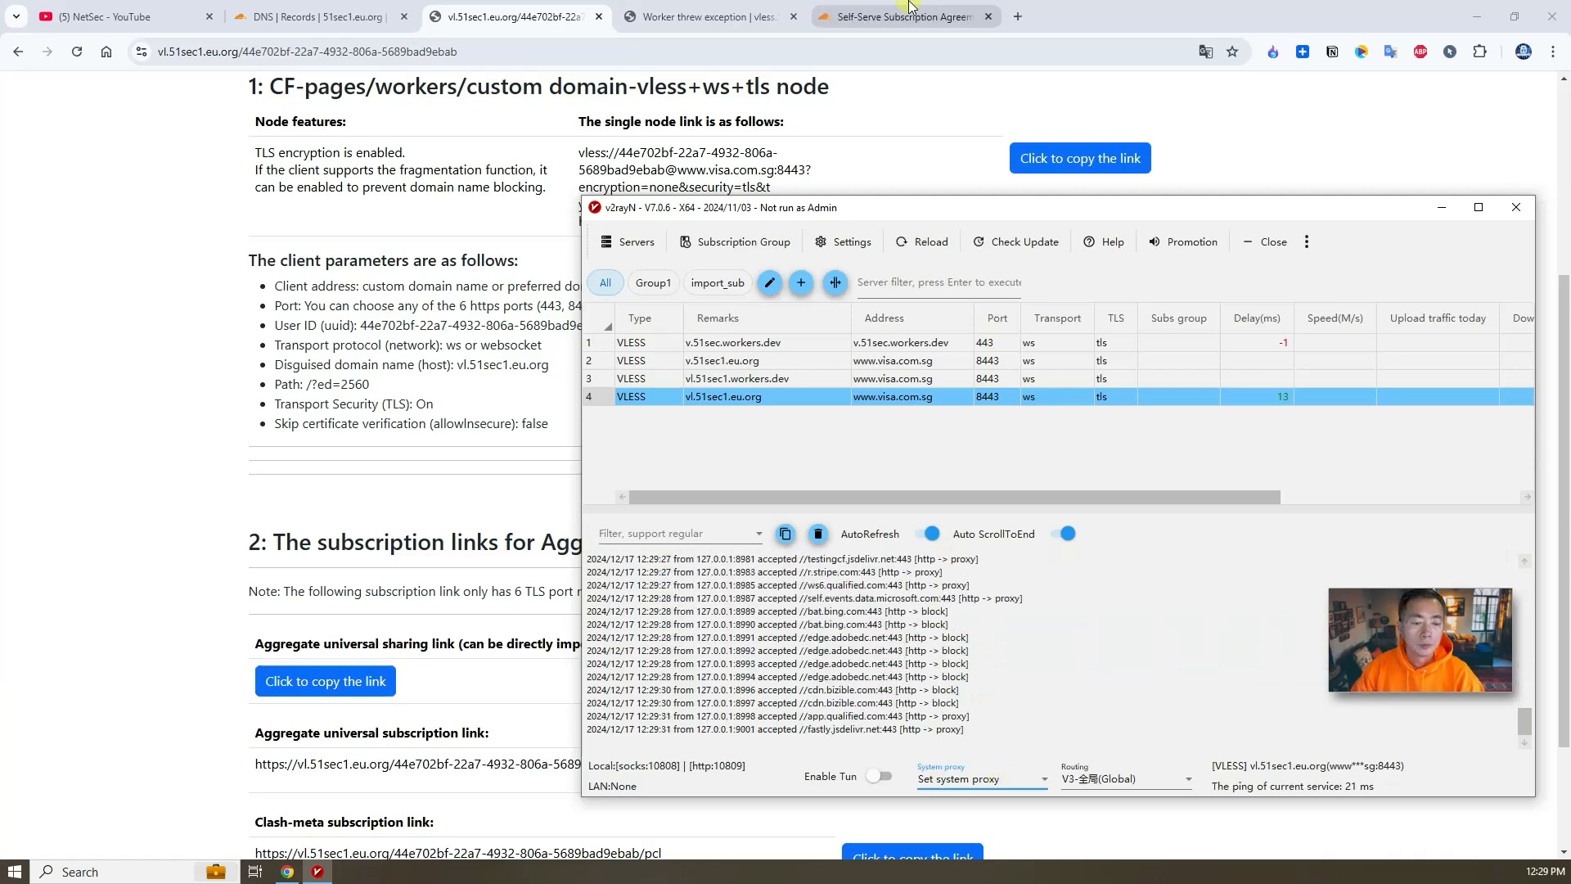
# - Open latency.vs.secologist.com in another tab to check the proxy's latency
pyautogui.click(910, 9)
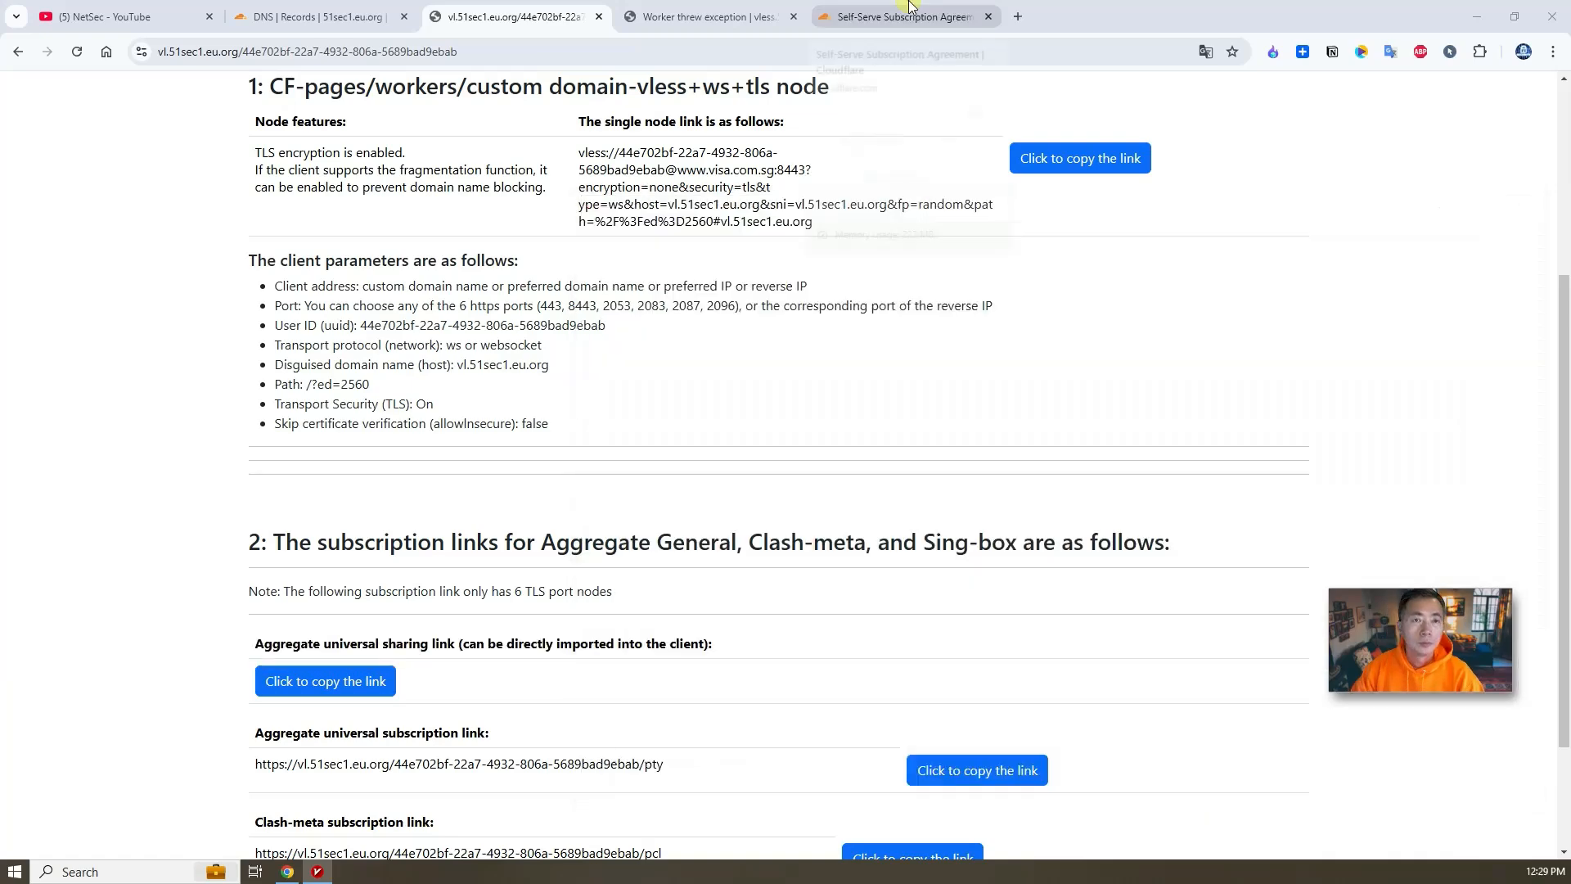
pyautogui.click(733, 55)
pyautogui.write('https://latency.vs.secologist.com/')
pyautogui.press('Return')
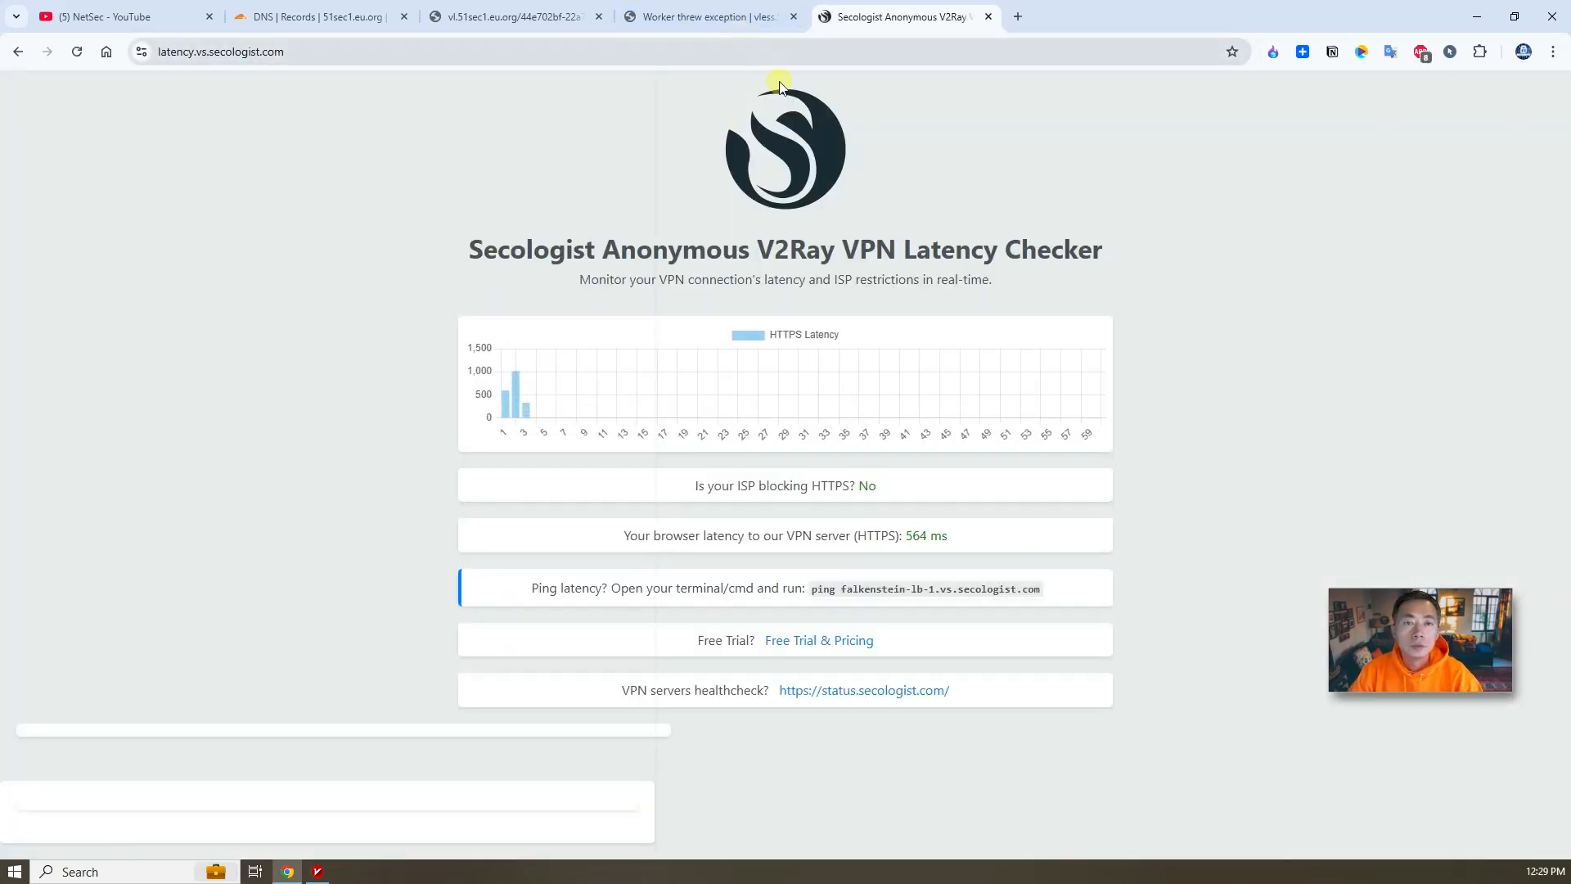
# - Open whatismyip.com to check the public IP address, then bring v2rayN back up
pyautogui.click(519, 17)
pyautogui.click(481, 55)
pyautogui.write('w')
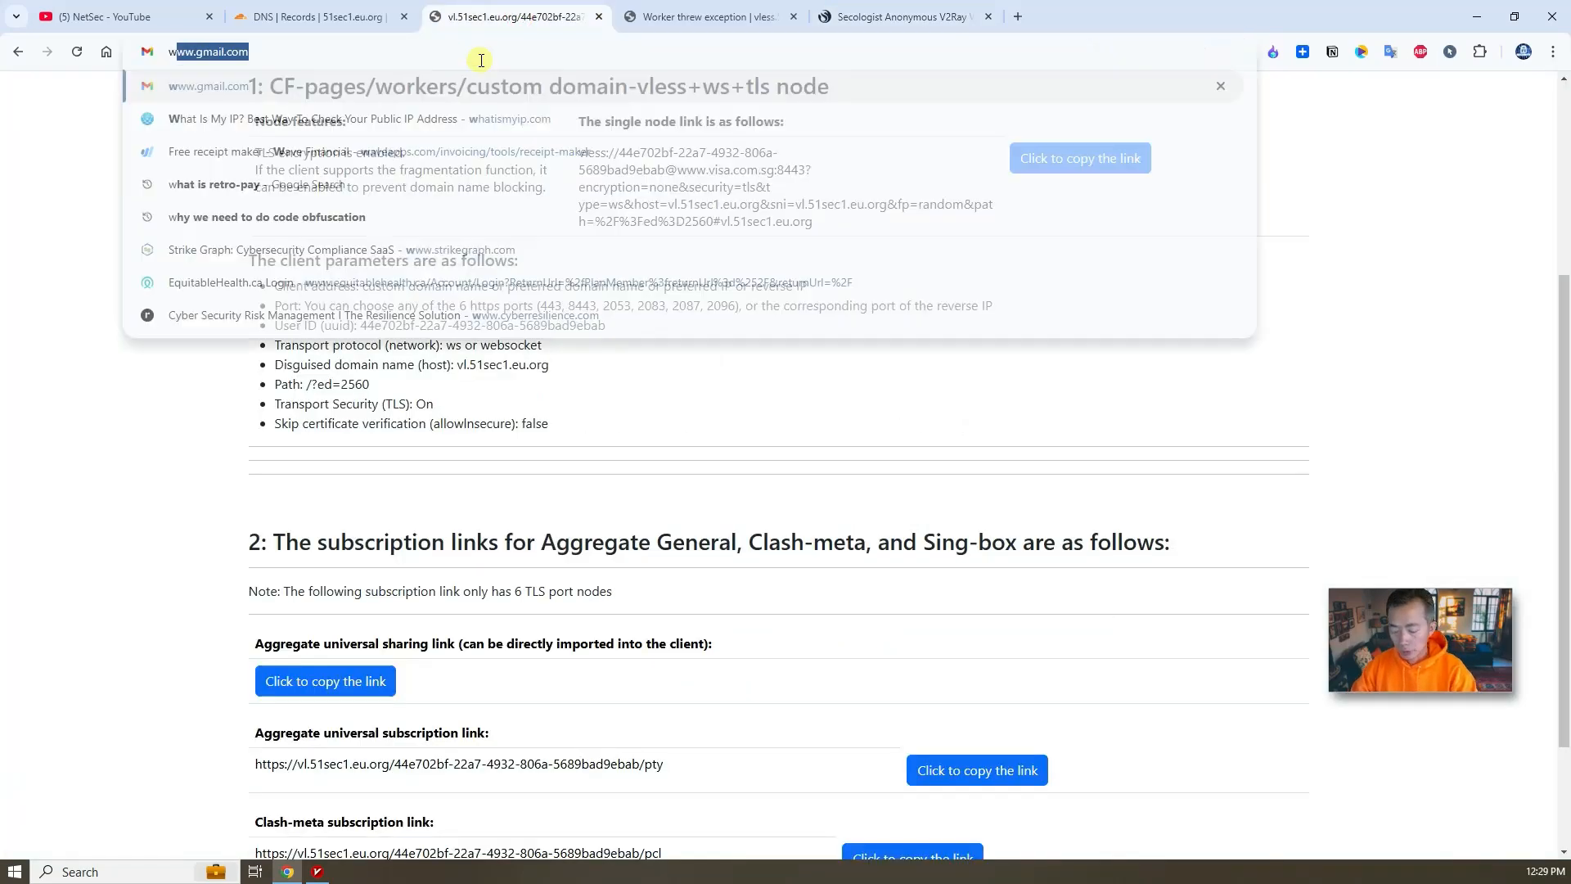
pyautogui.write('hat')
pyautogui.press('Return')
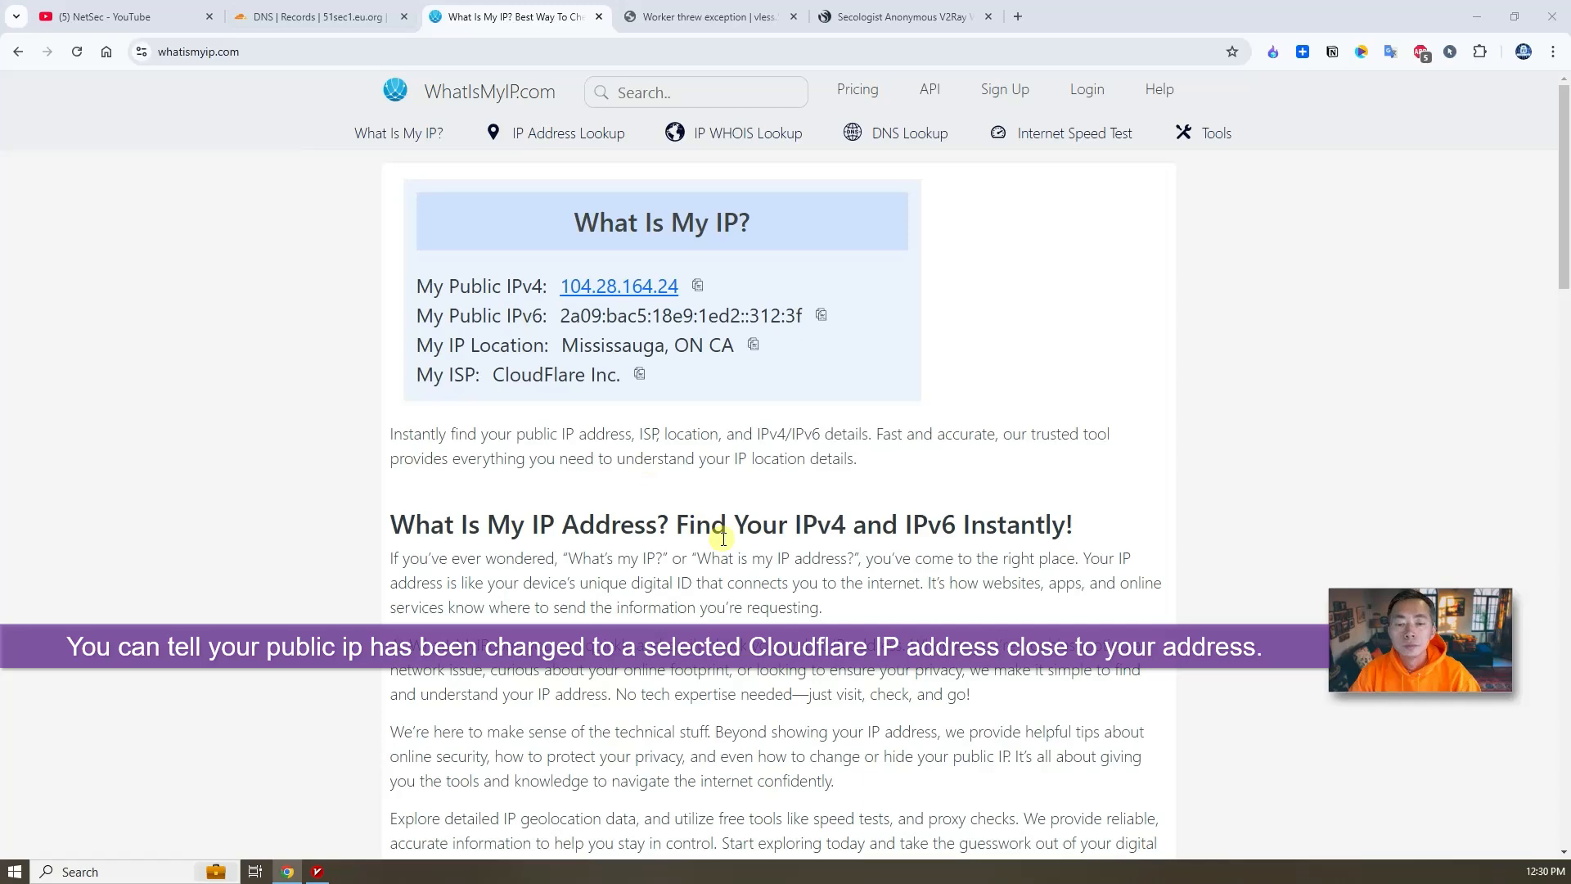
pyautogui.click(317, 871)
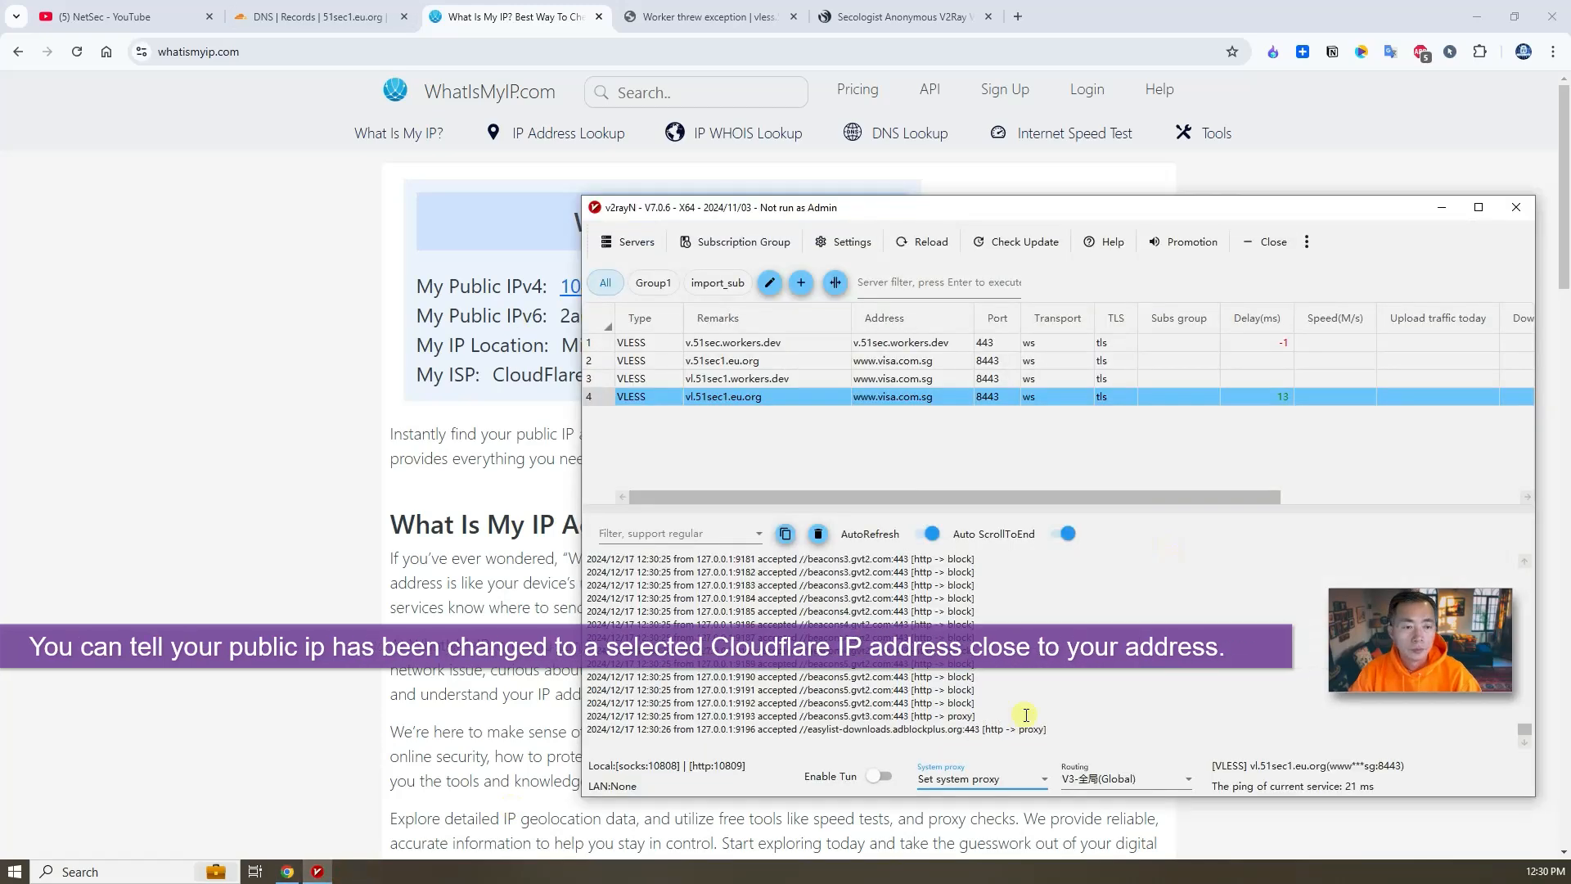